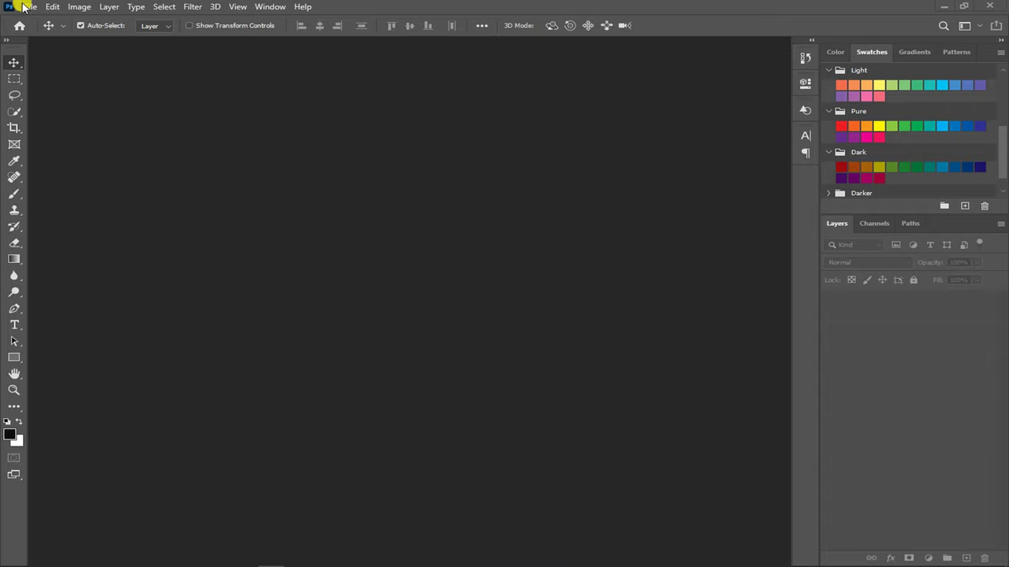
Step: Open the File menu from the empty Photoshop workspace
left_click(30, 8)
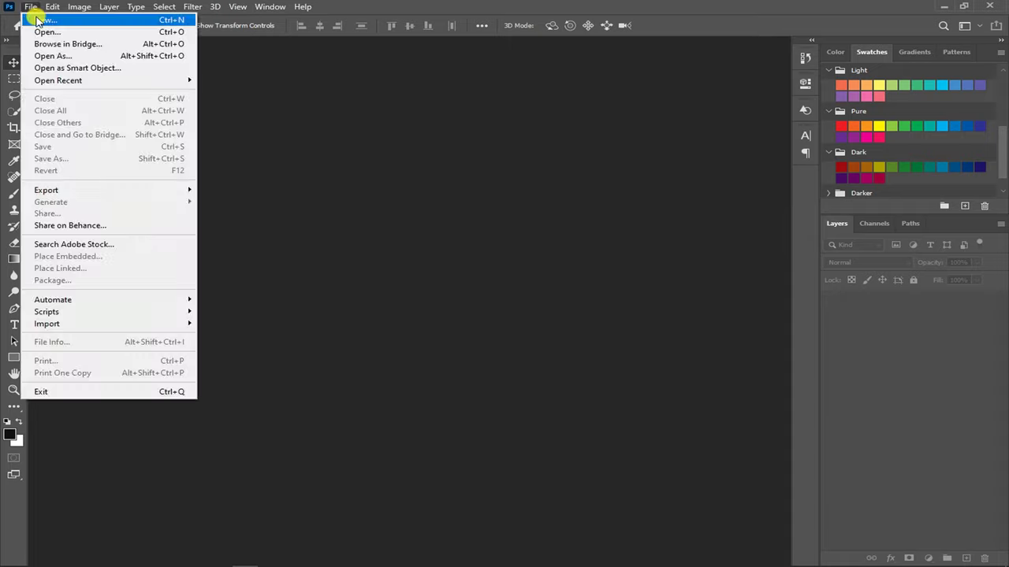
Step: Create a new 1000 × 1000 px, 300 ppi white document titled 'Car Rentals Promo AD Design'
left_click(39, 20)
left_click(692, 132)
double_click(692, 132)
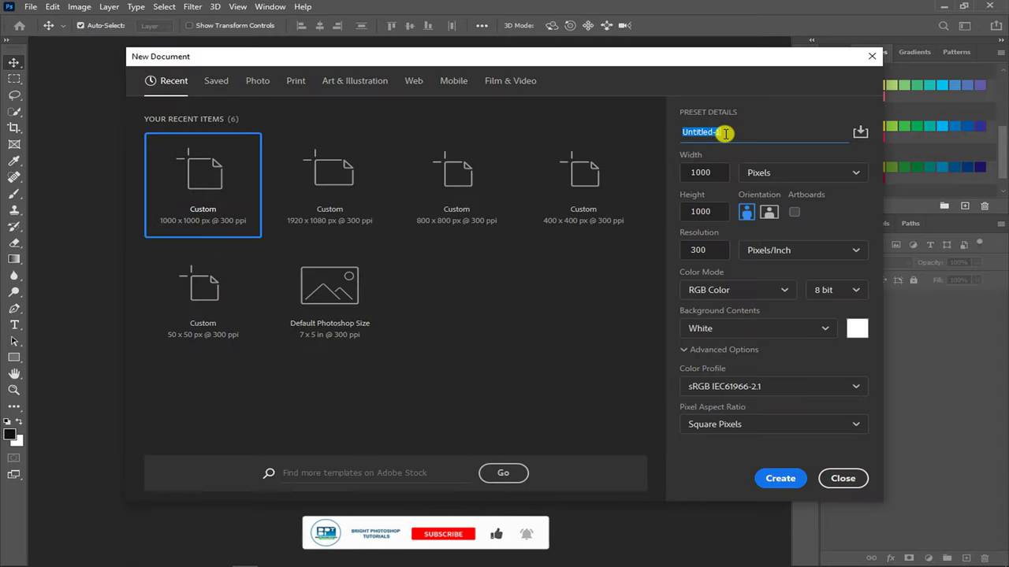
type("Car Rentals Promo AD Design")
double_click(719, 172)
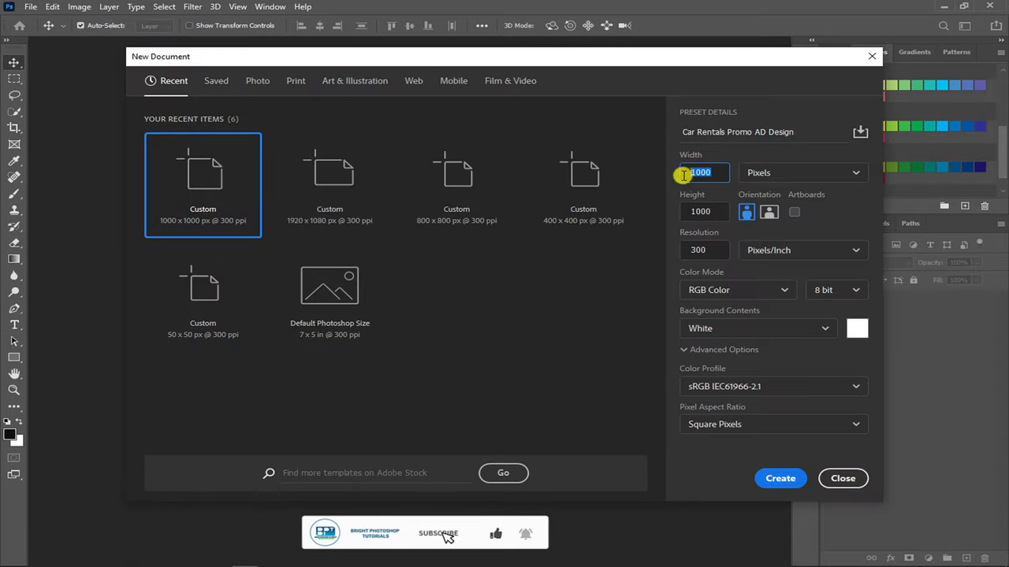
double_click(682, 212)
double_click(707, 251)
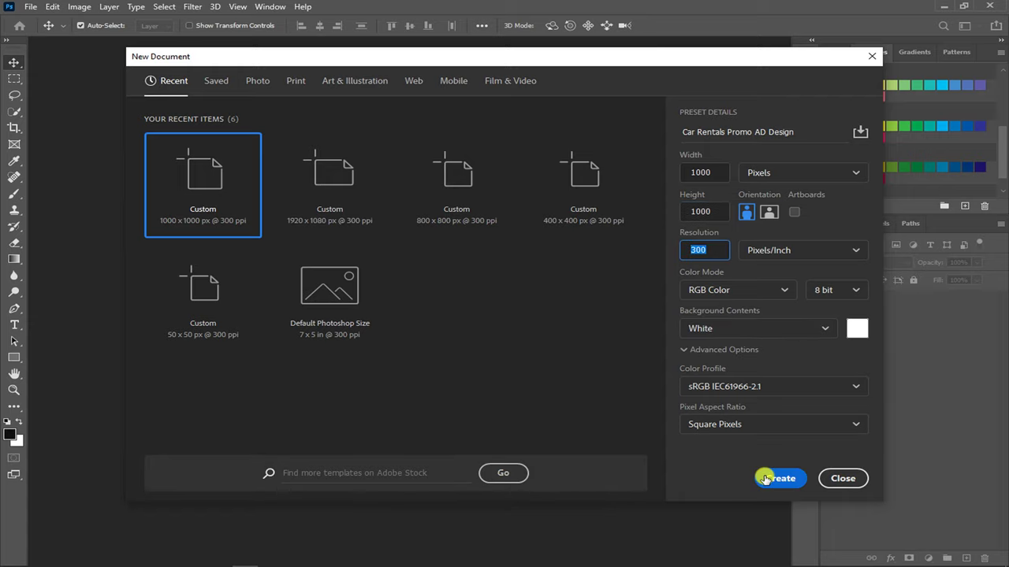
left_click(767, 478)
left_click(924, 556)
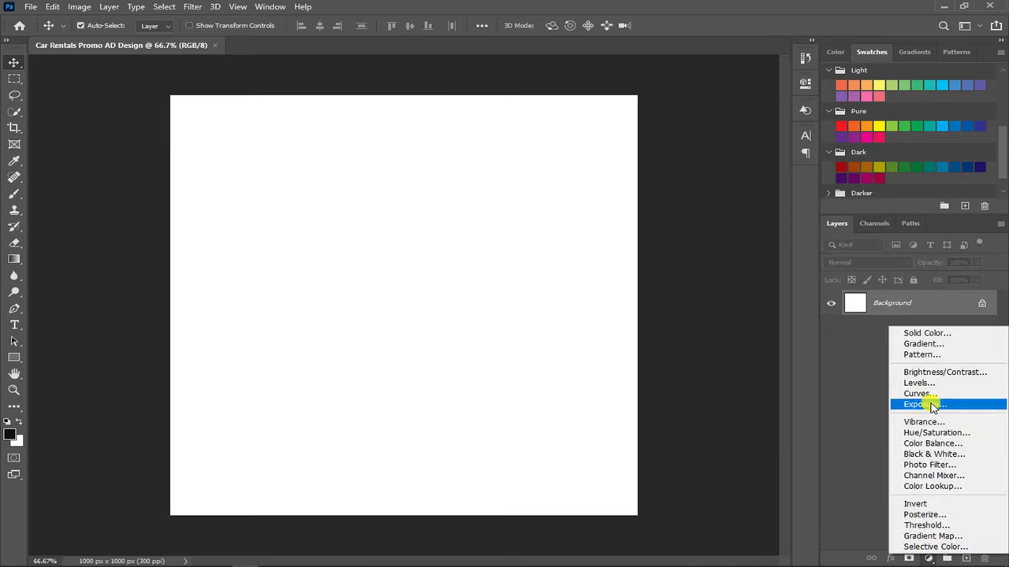
Step: Add a Gradient Fill layer from the Foreground to Background preset, with left stop #0188c8
left_click(932, 347)
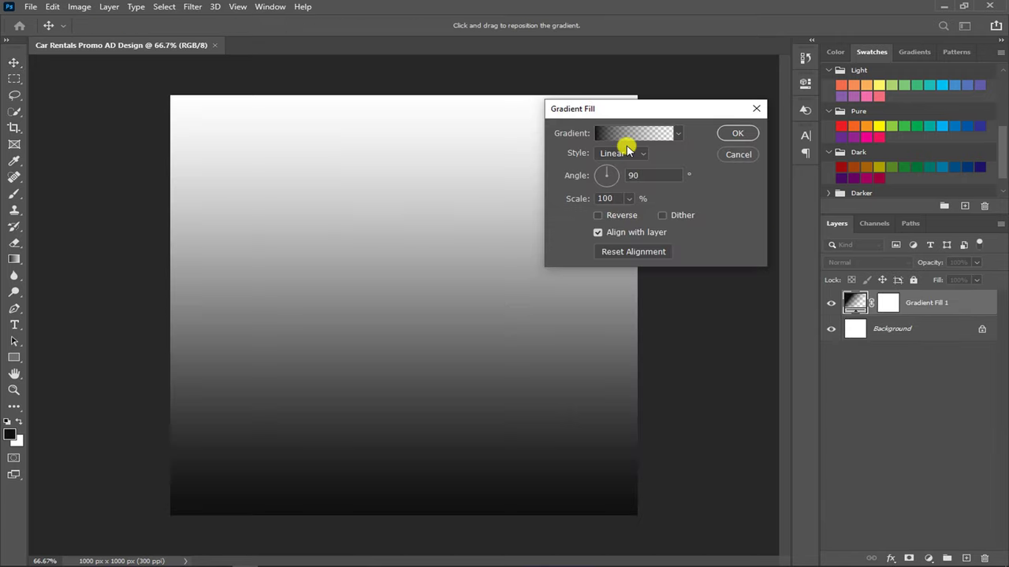
left_click(619, 134)
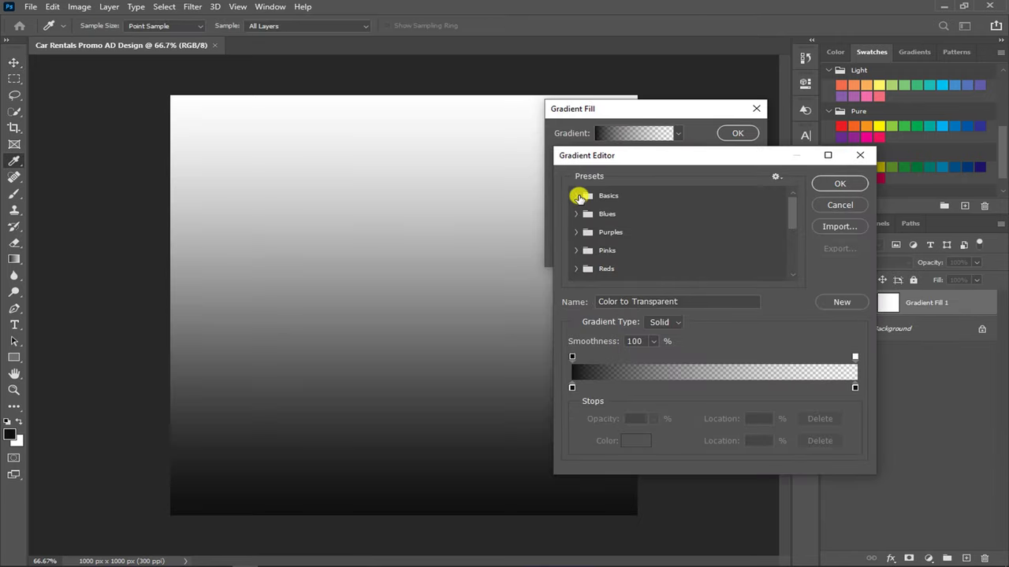
left_click(578, 196)
left_click(594, 216)
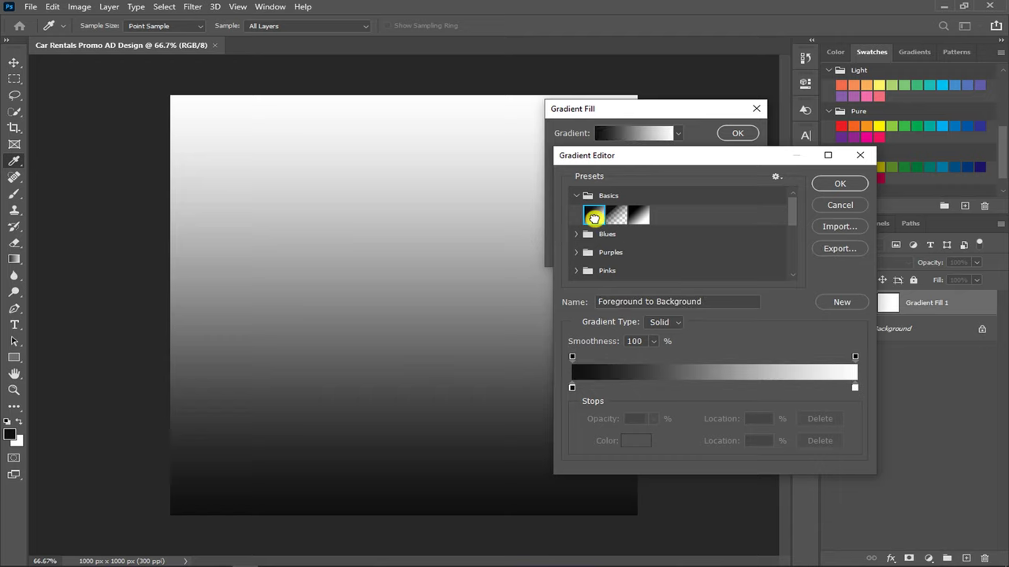
left_click(573, 388)
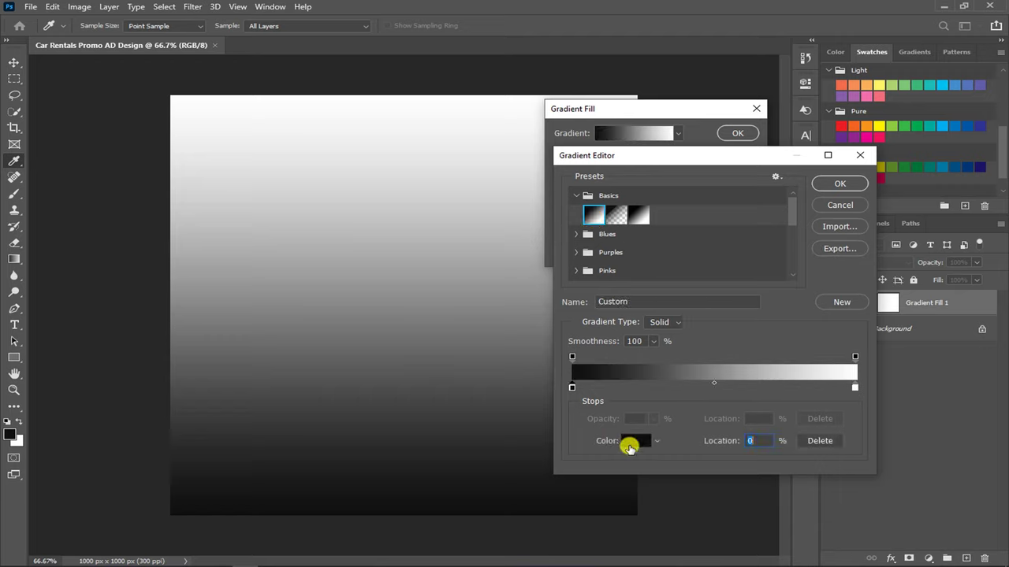
left_click(630, 443)
type("0188")
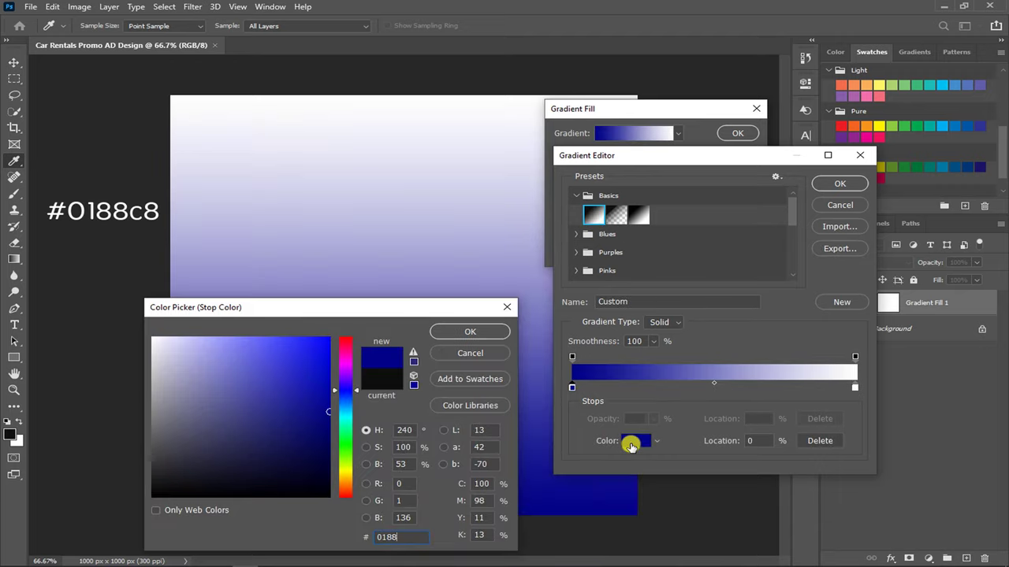
type("c8")
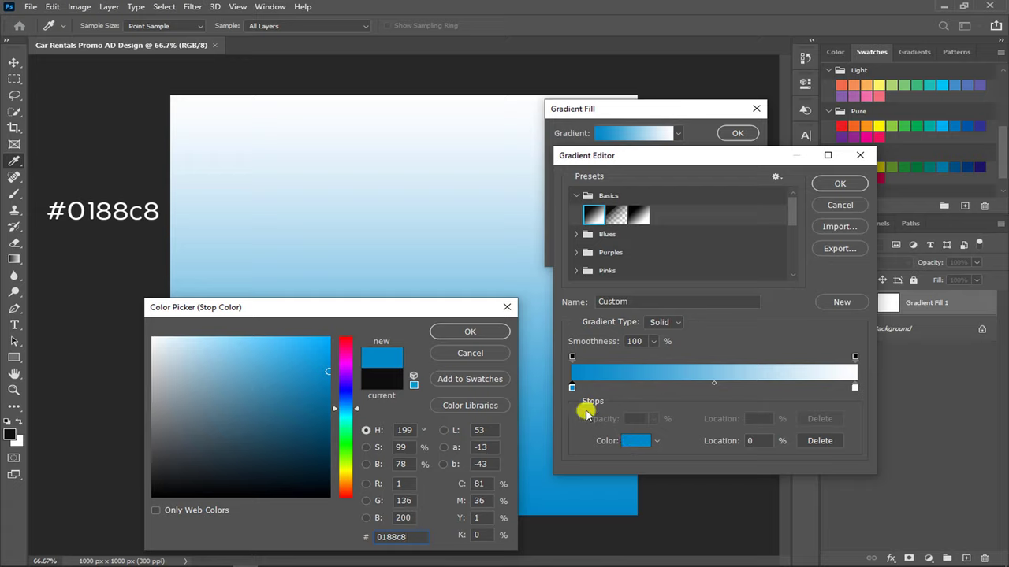
left_click(470, 332)
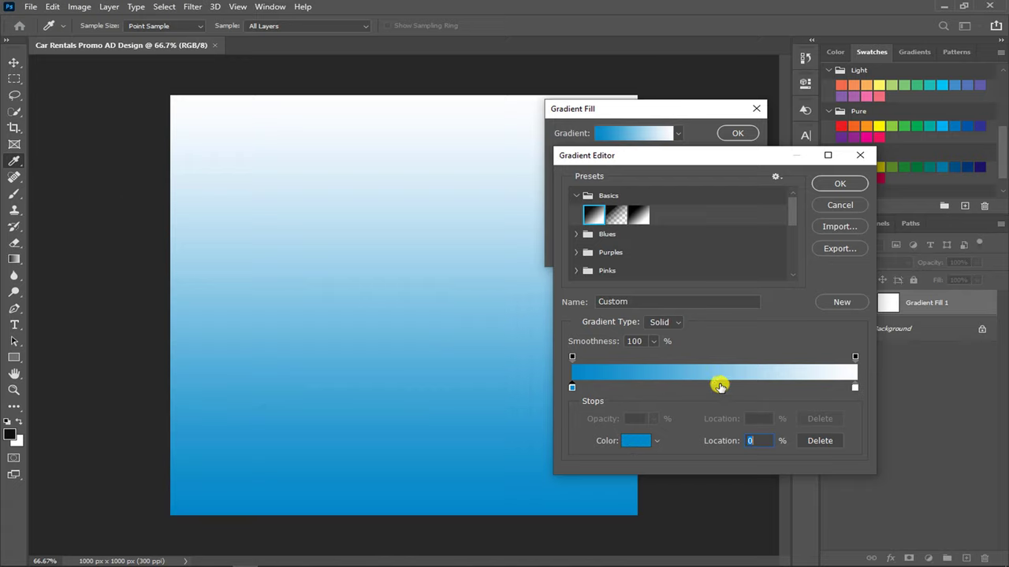
Step: Add a middle stop at 50% coloured #02acdf and set the right stop to #88e3ff
left_click(720, 384)
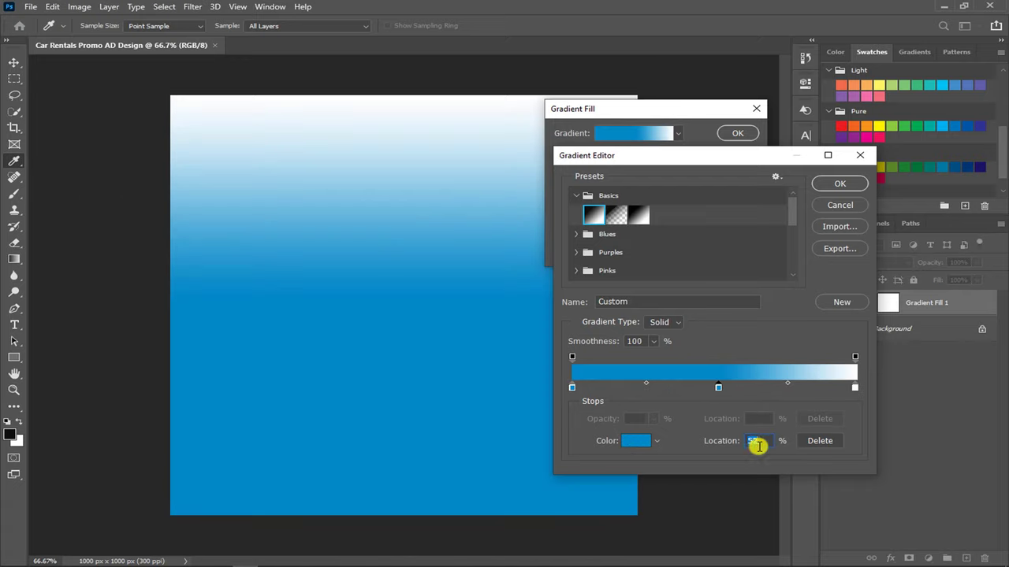
type("50")
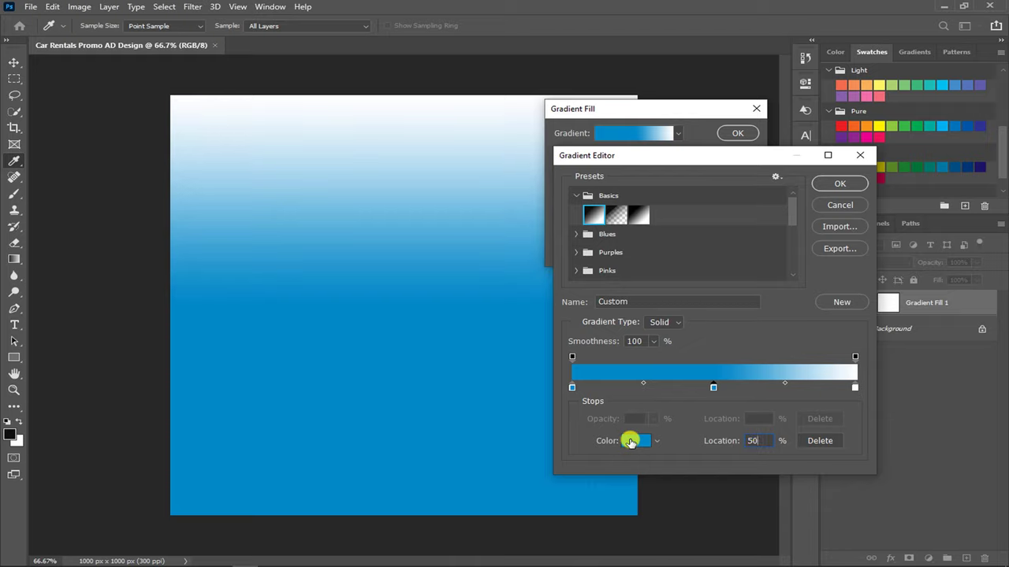
left_click(631, 442)
type("02ac")
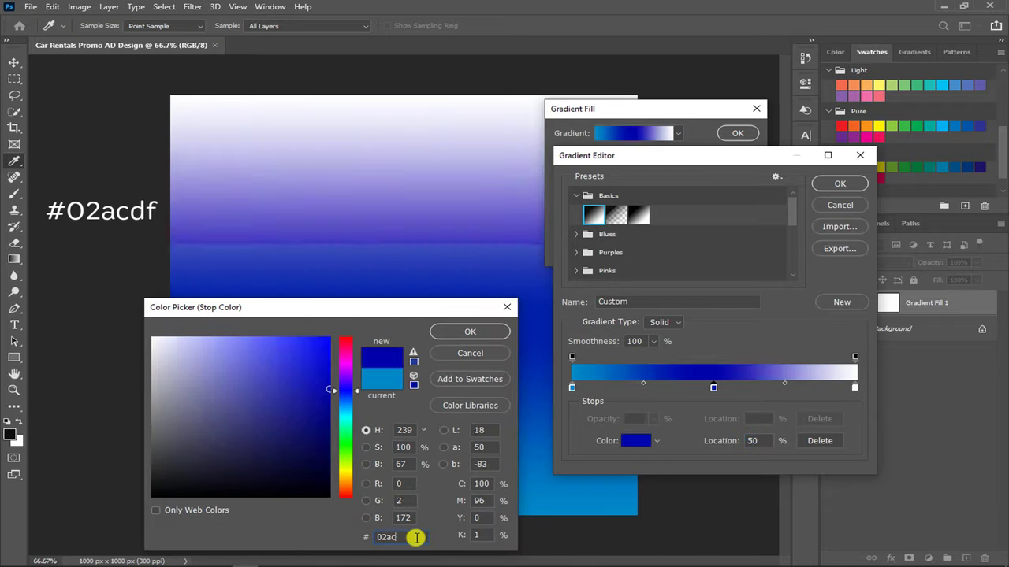
type("df")
left_click(476, 331)
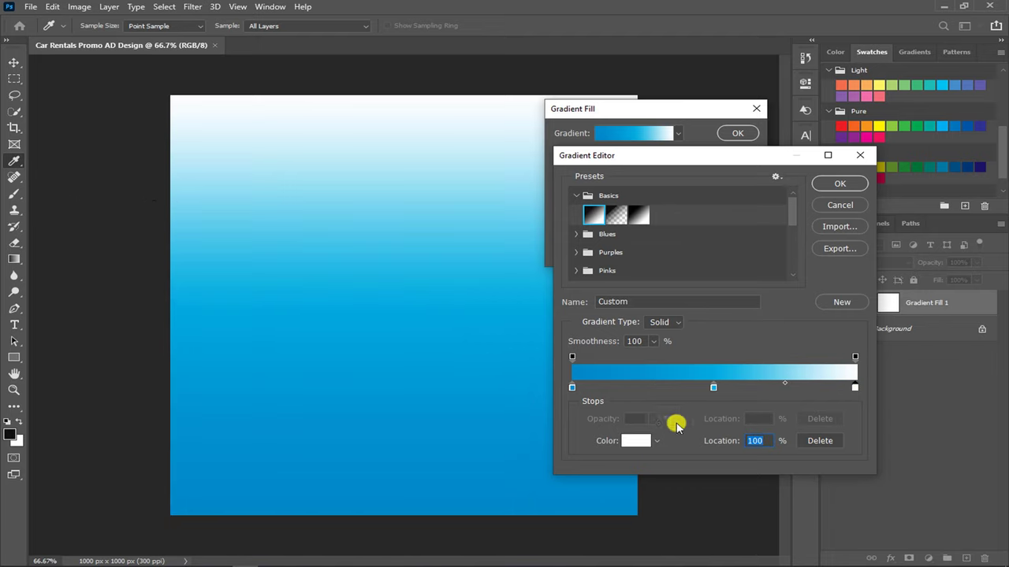
left_click(630, 442)
type("88e3")
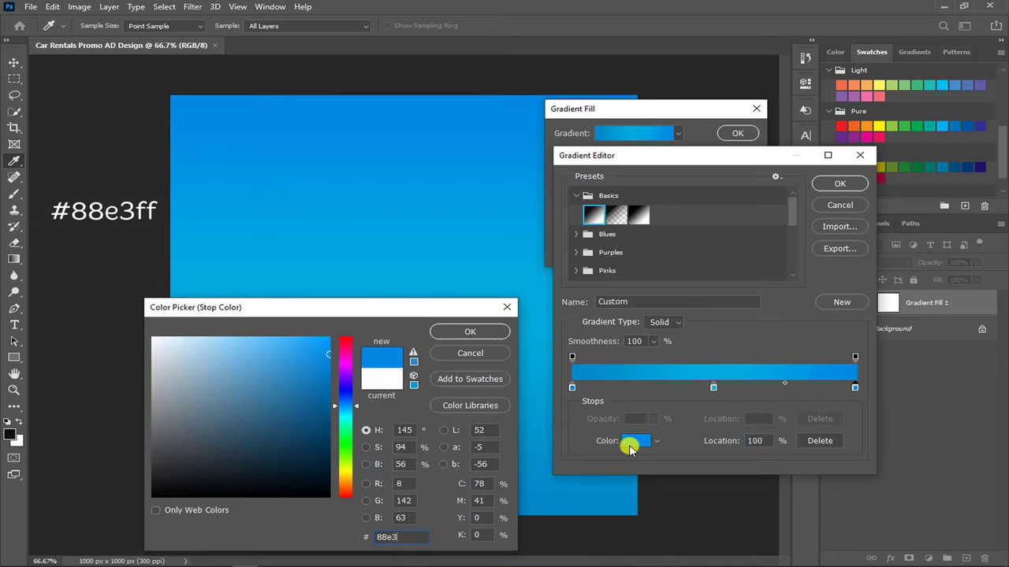
type("ff")
left_click(481, 331)
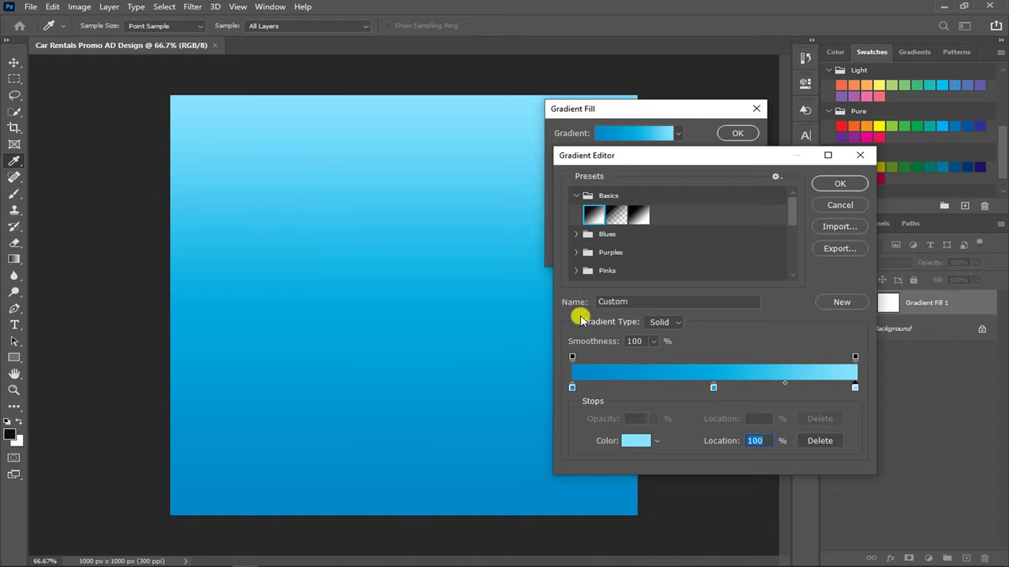
Step: Make the blue gradient fill Radial and Reversed so the centre is light
left_click(839, 182)
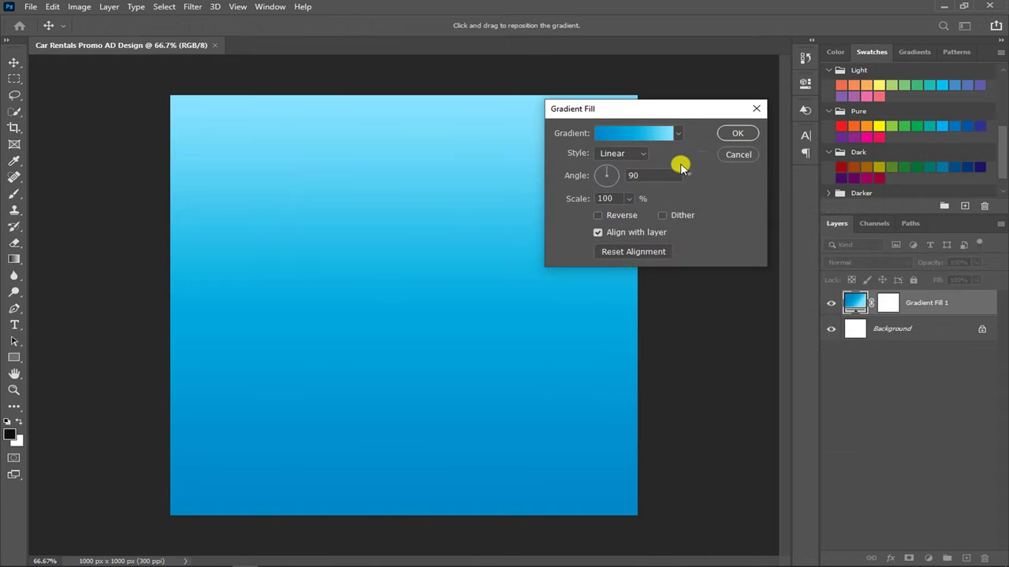
left_click(636, 154)
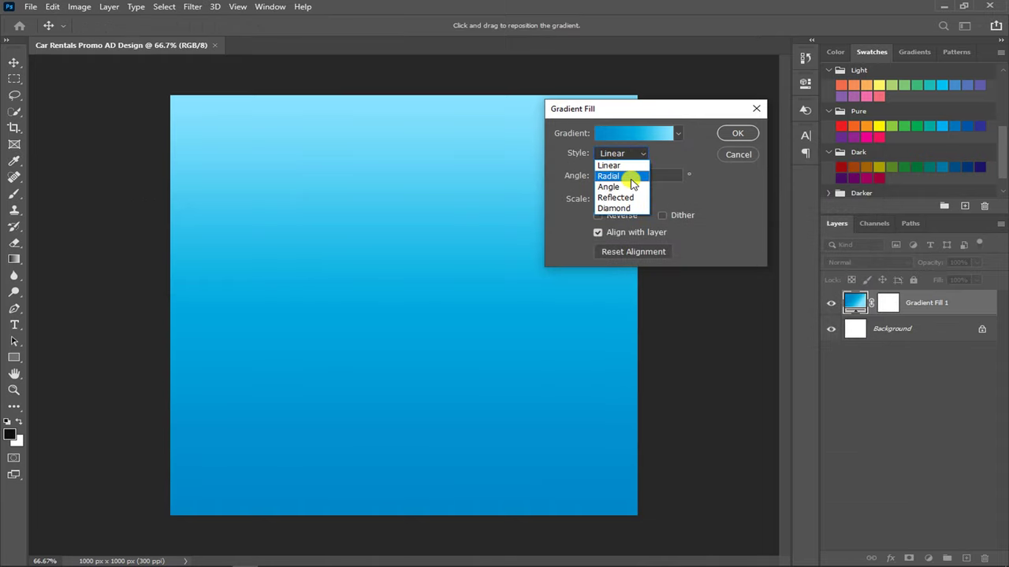
left_click(632, 177)
left_click(599, 215)
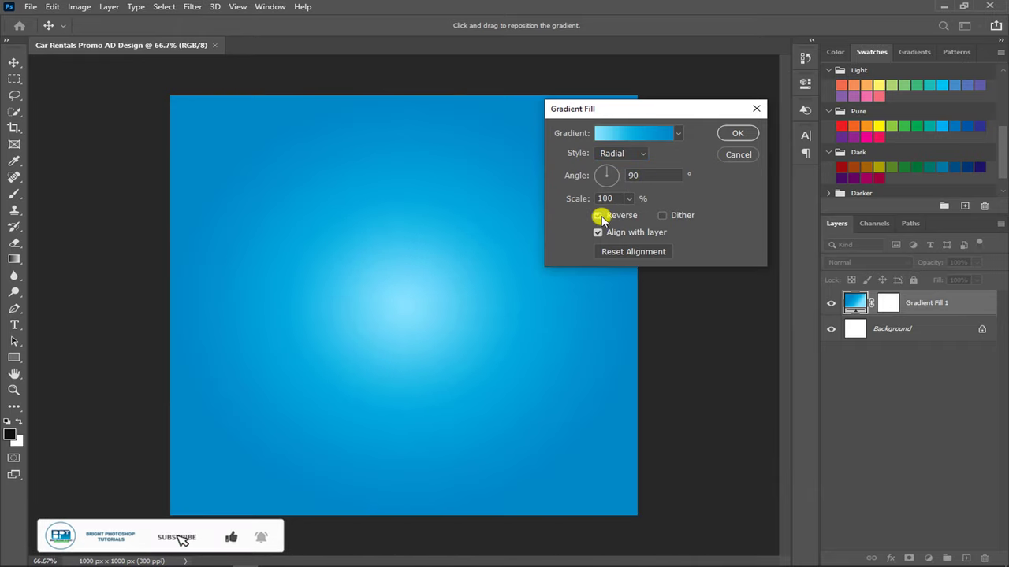
left_click(738, 133)
Step: Draw a #475a6c rectangle across the canvas bottom and stretch it slightly taller
left_click(14, 357)
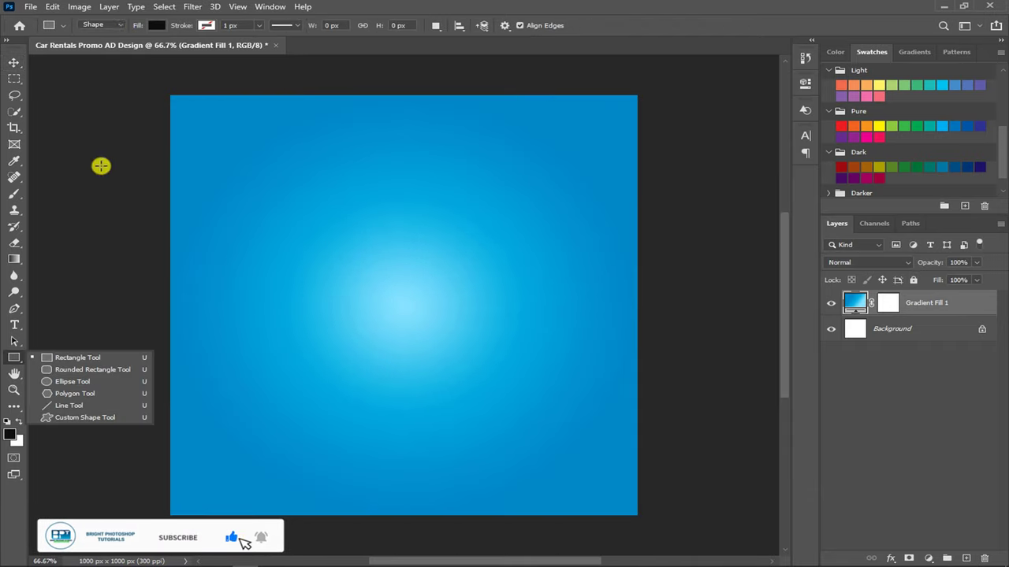
left_click(153, 26)
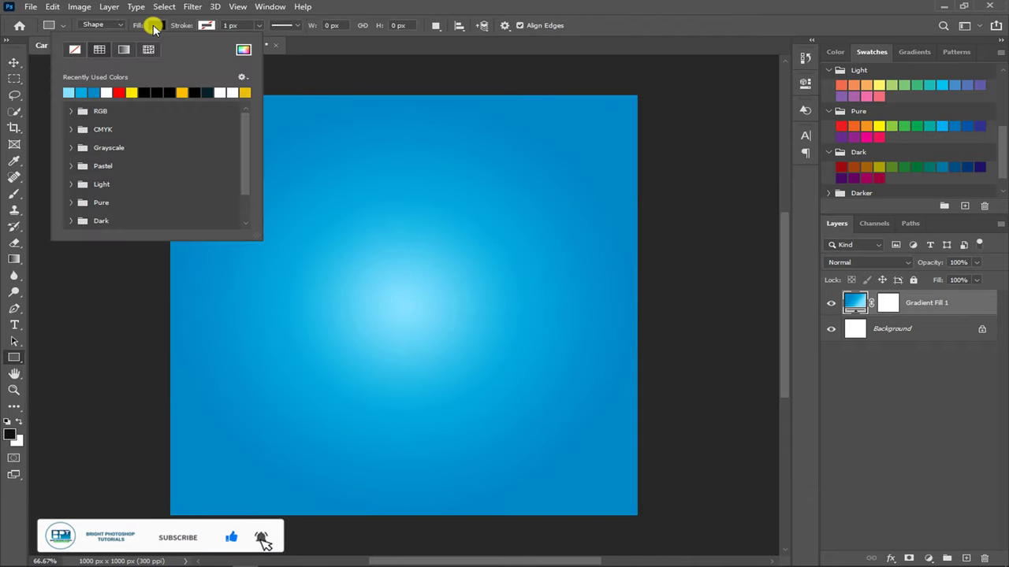
left_click(242, 52)
type("475a6c")
left_click(465, 331)
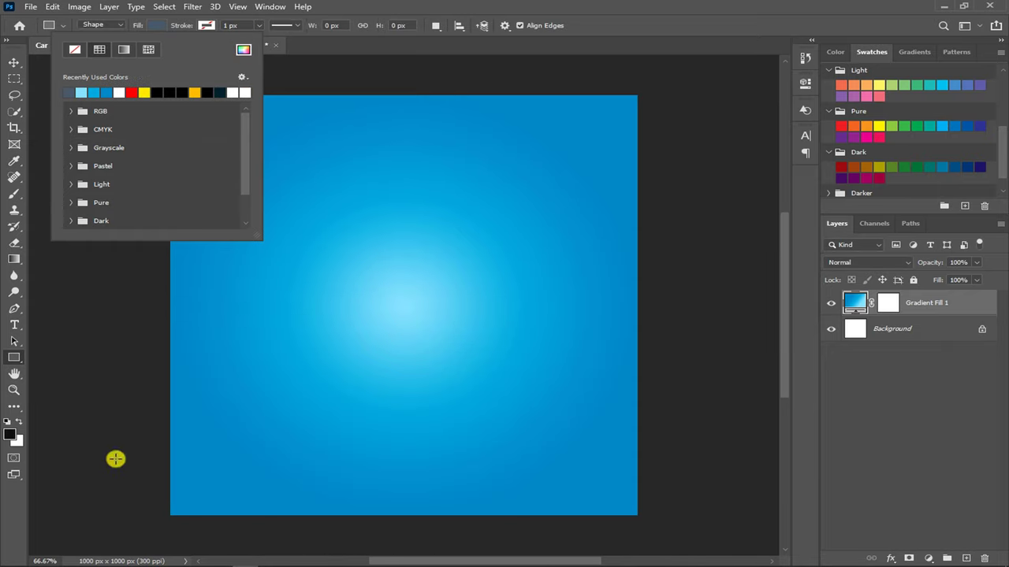
left_click_drag(115, 459, 691, 538)
key("ctrl+t")
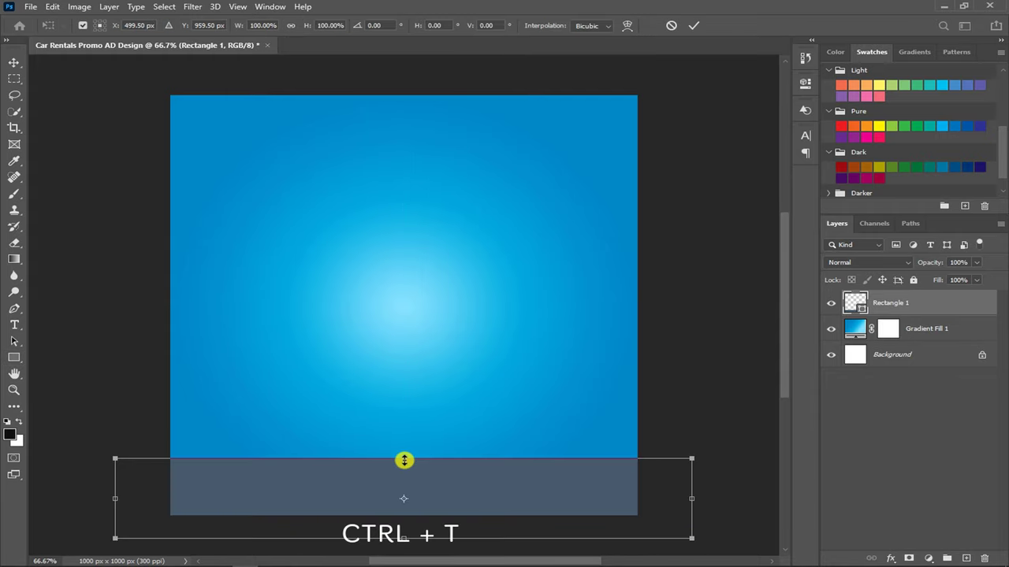
left_click_drag(402, 459, 401, 448)
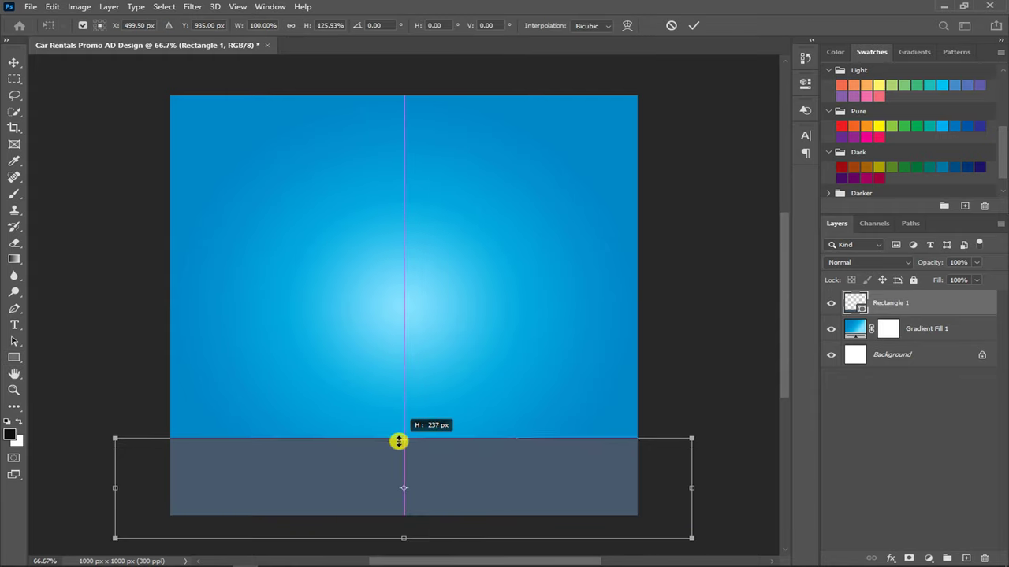
key("Return")
Step: Place the clouds image at the top of the canvas, slightly enlarged
left_click(29, 8)
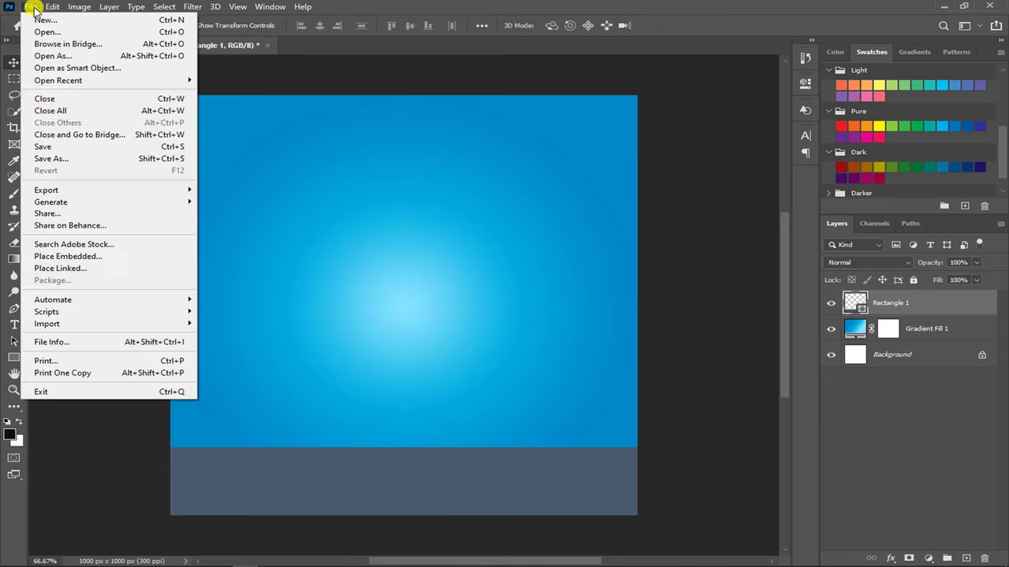
left_click(113, 254)
left_click(167, 160)
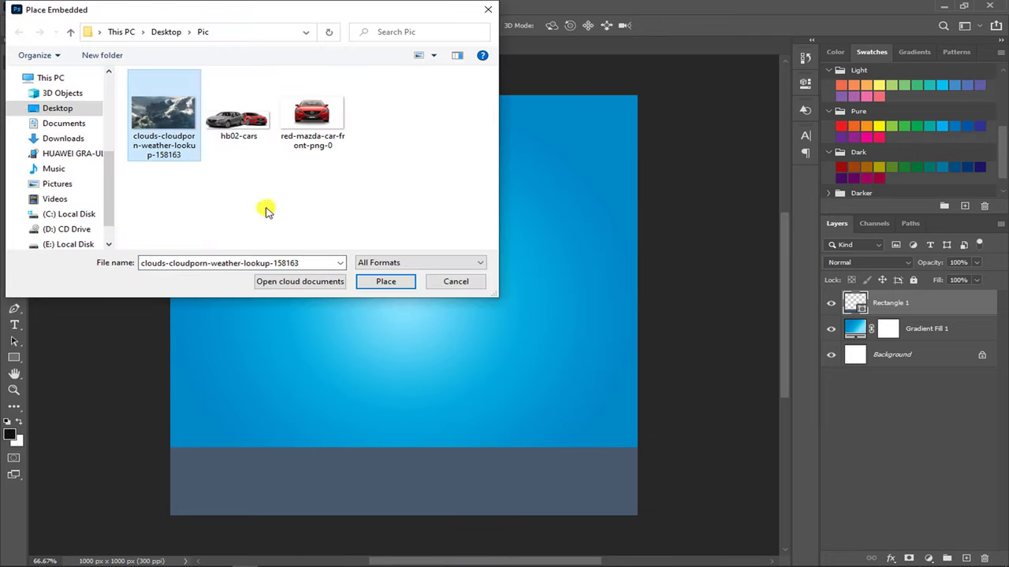
left_click(383, 282)
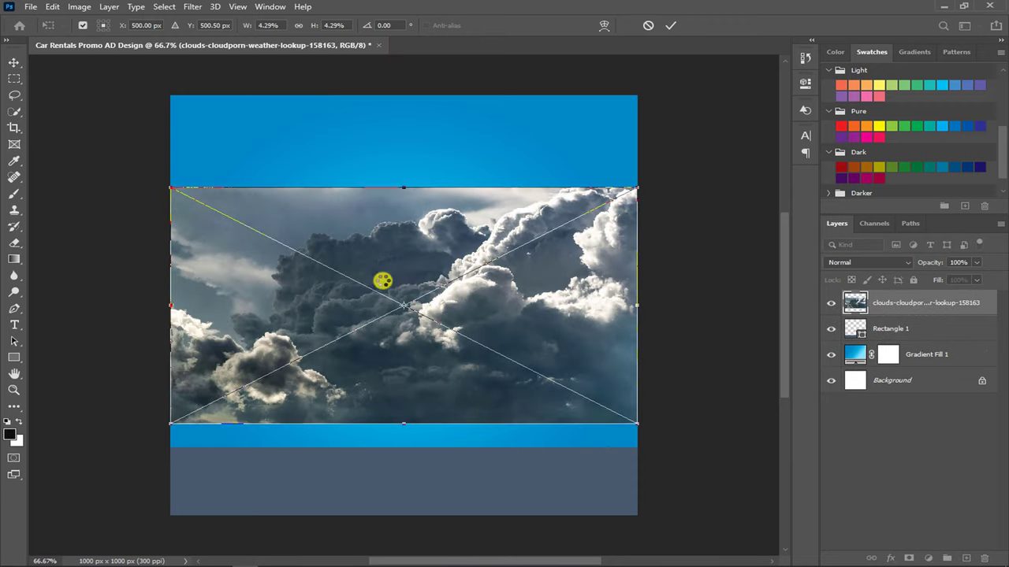
left_click_drag(400, 279, 400, 187)
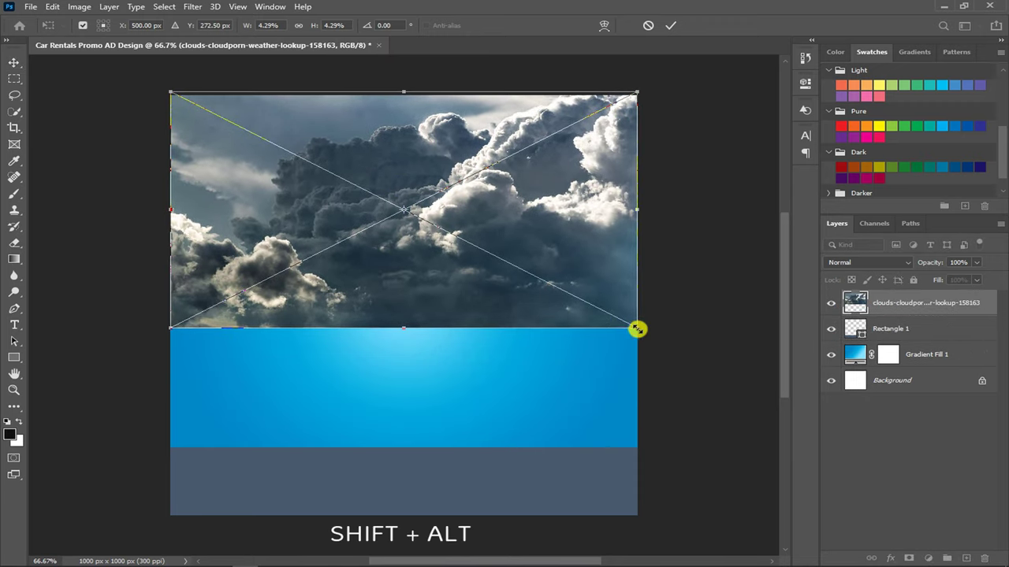
left_click_drag(638, 328, 639, 331)
key("Return")
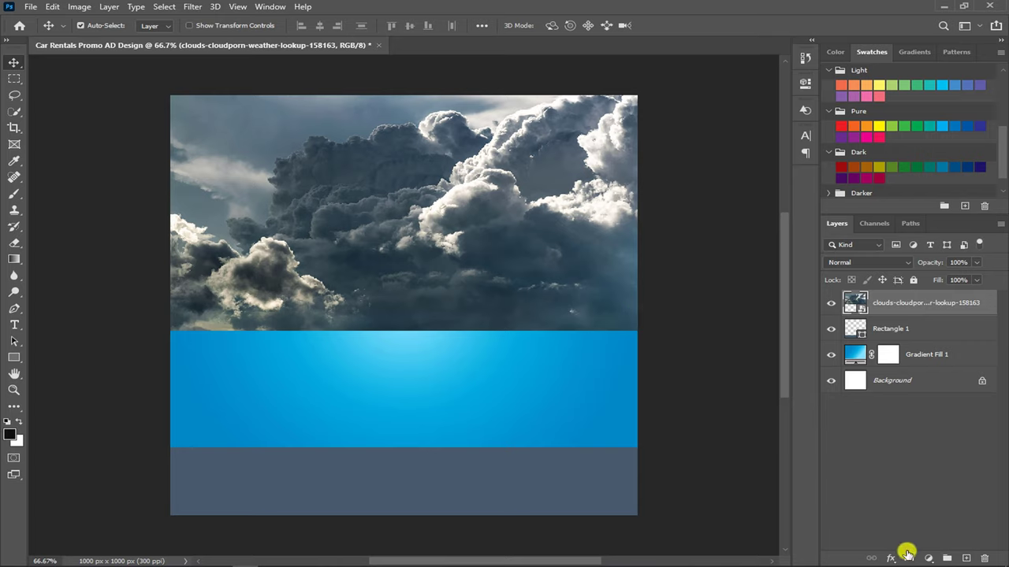
Step: Mask the clouds with a Foreground to Transparent gradient so they fade downward
left_click(907, 555)
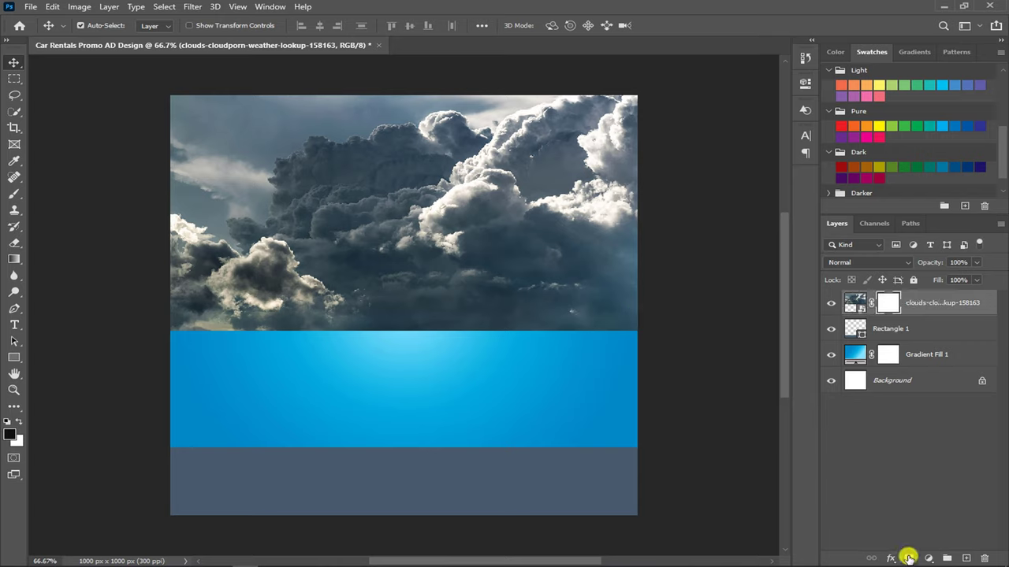
left_click(16, 260)
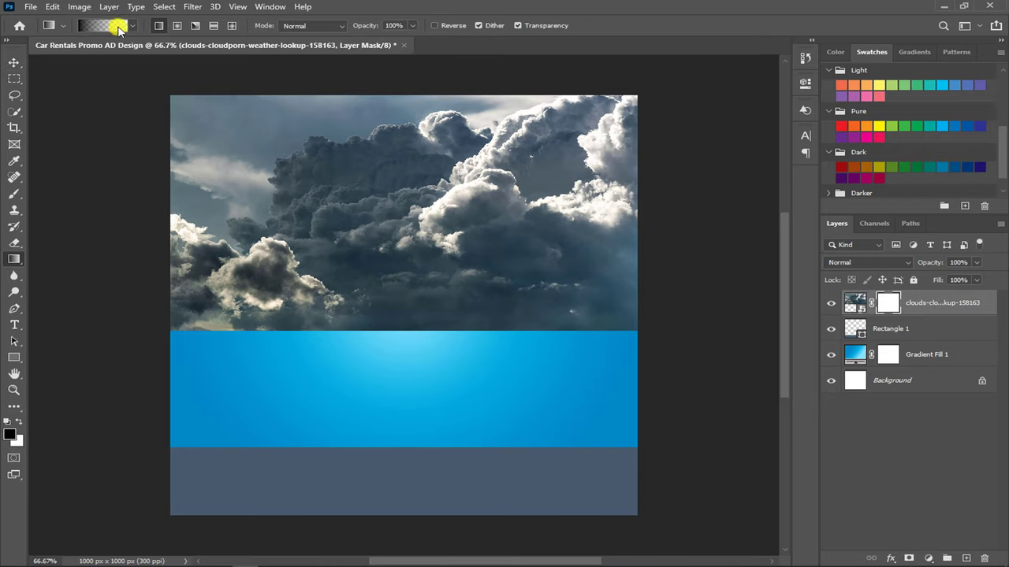
left_click(118, 28)
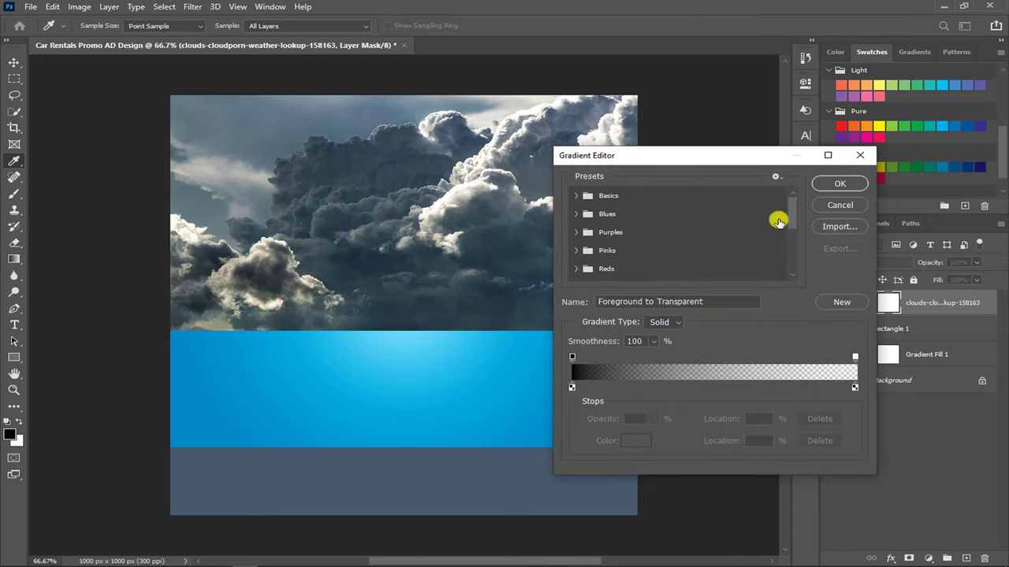
left_click(829, 186)
left_click_drag(407, 323, 403, 215)
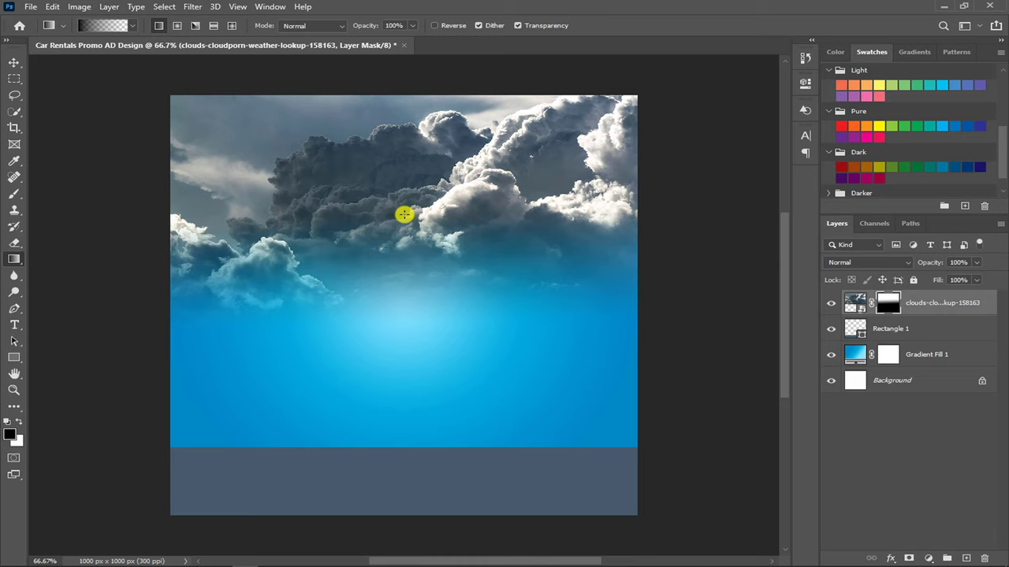
Step: Set the cloud layer to Vivid Light blend mode with 50% fill
key("v")
left_click(894, 265)
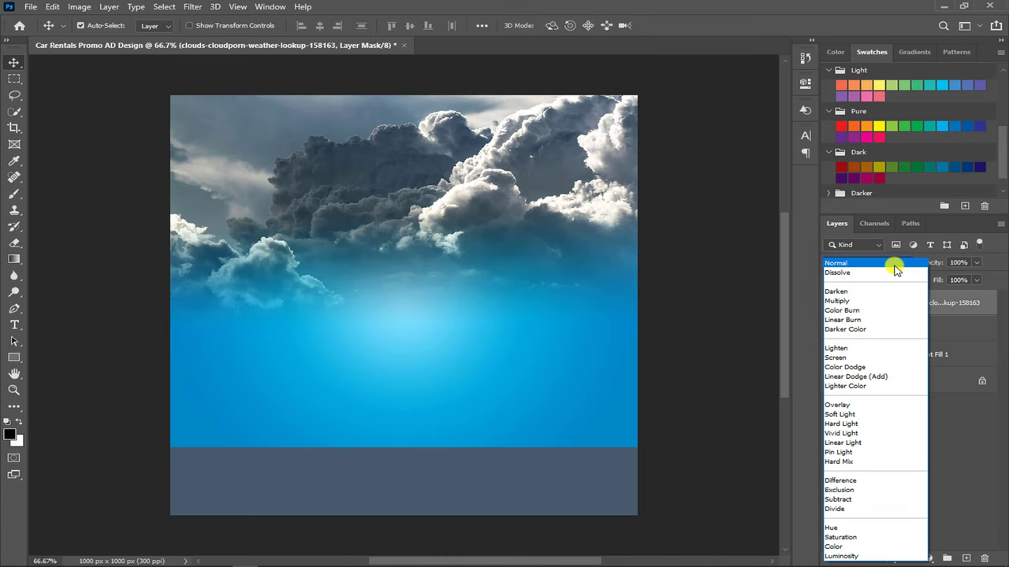
left_click(884, 438)
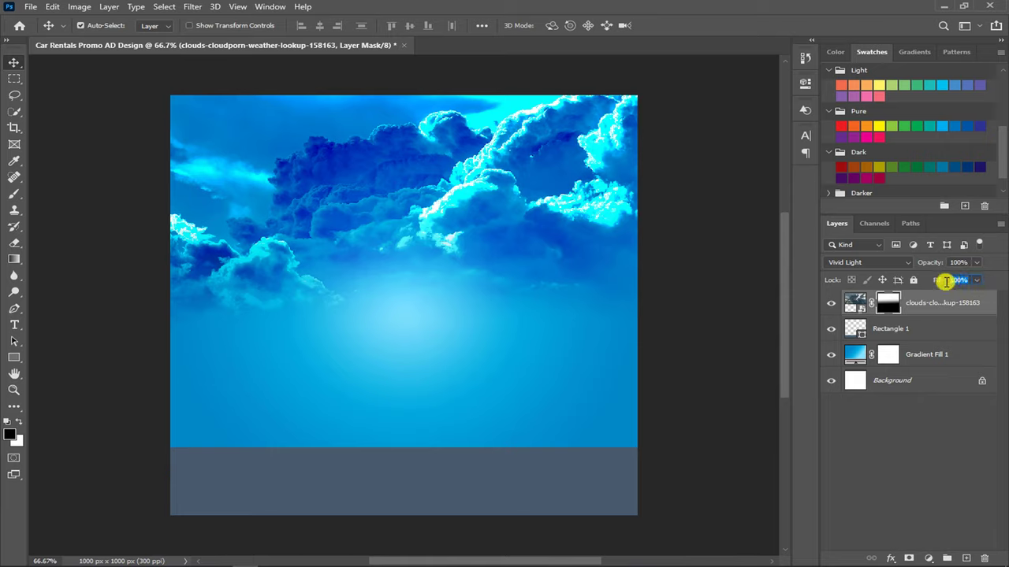
type("50")
key("Return")
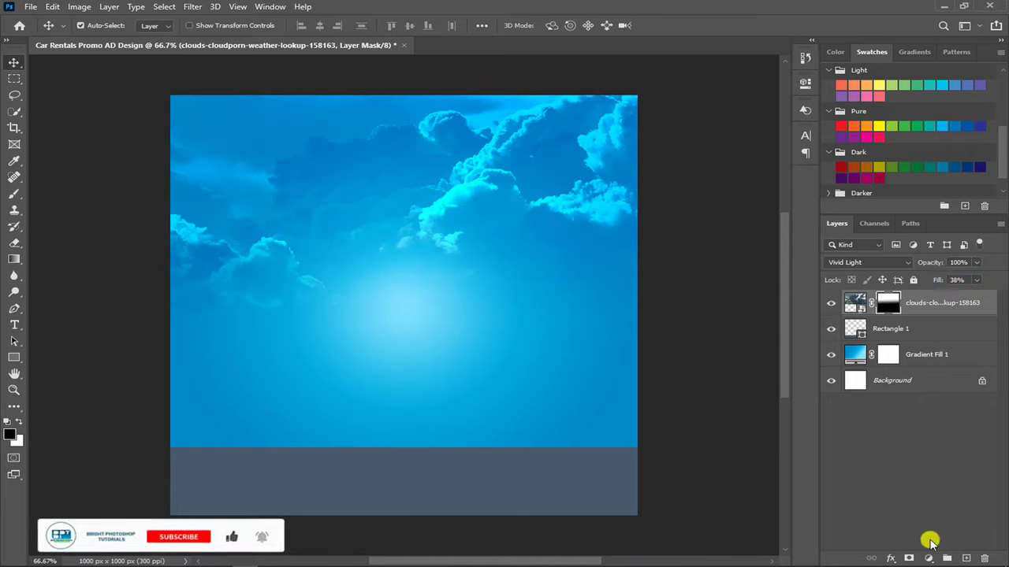
Step: Add a Vibrance adjustment layer boosting vibrance and cutting saturation to −55
left_click(928, 558)
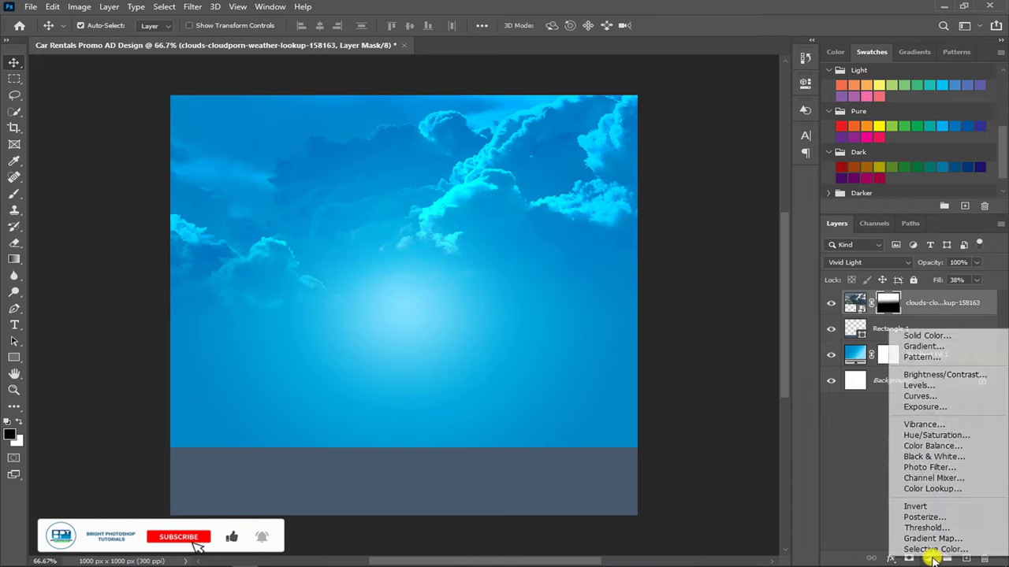
left_click(922, 424)
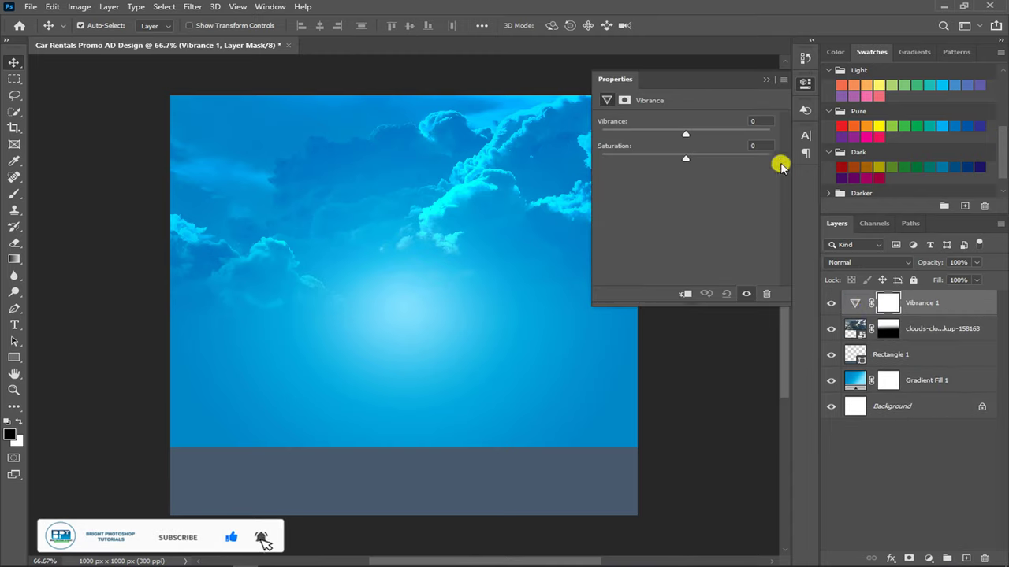
type("+")
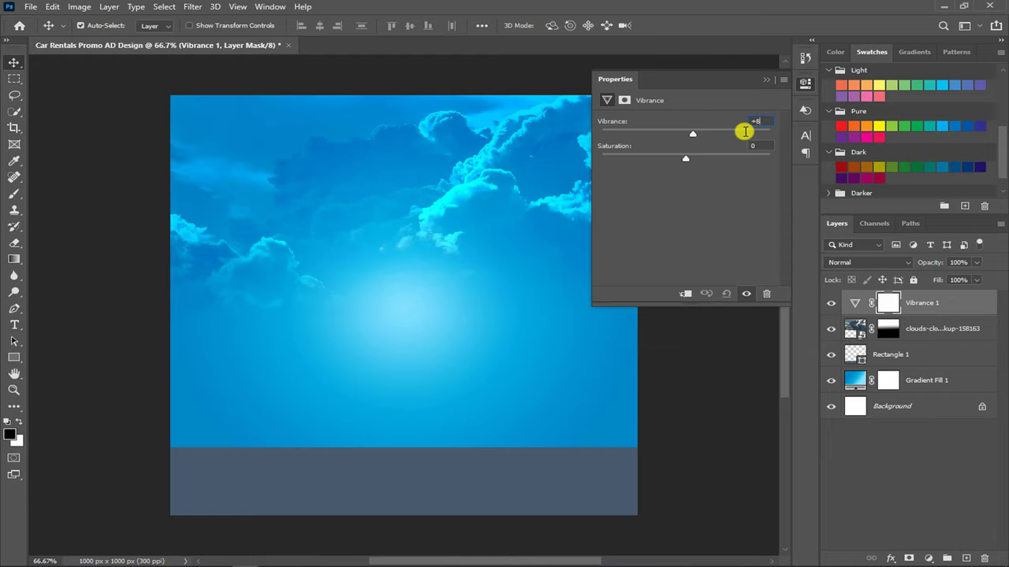
type("8")
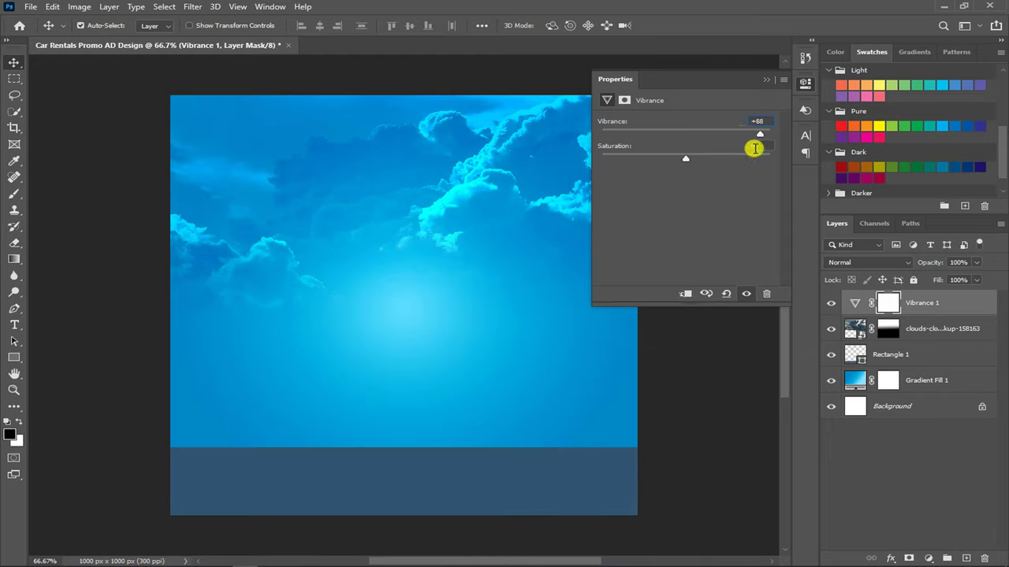
type("55")
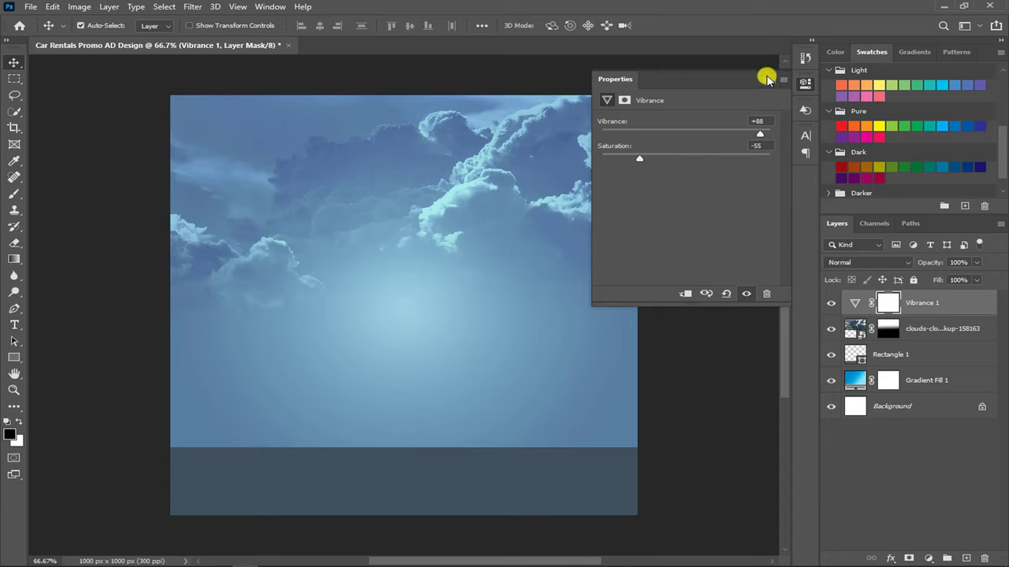
left_click(768, 79)
left_click(928, 558)
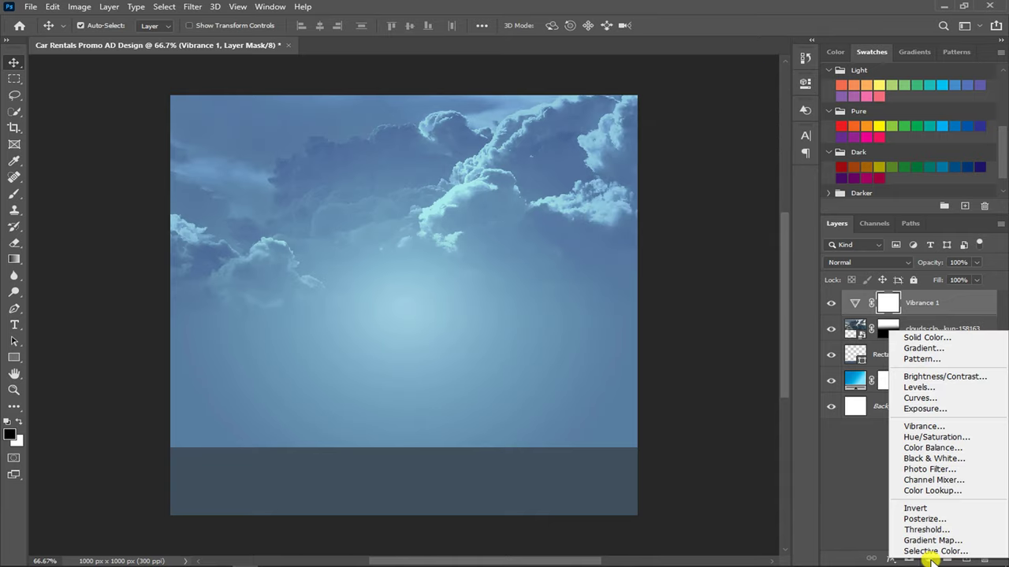
Step: Add a Color Lookup adjustment layer using the filmstock_50.3dl LUT
left_click(952, 491)
left_click(726, 124)
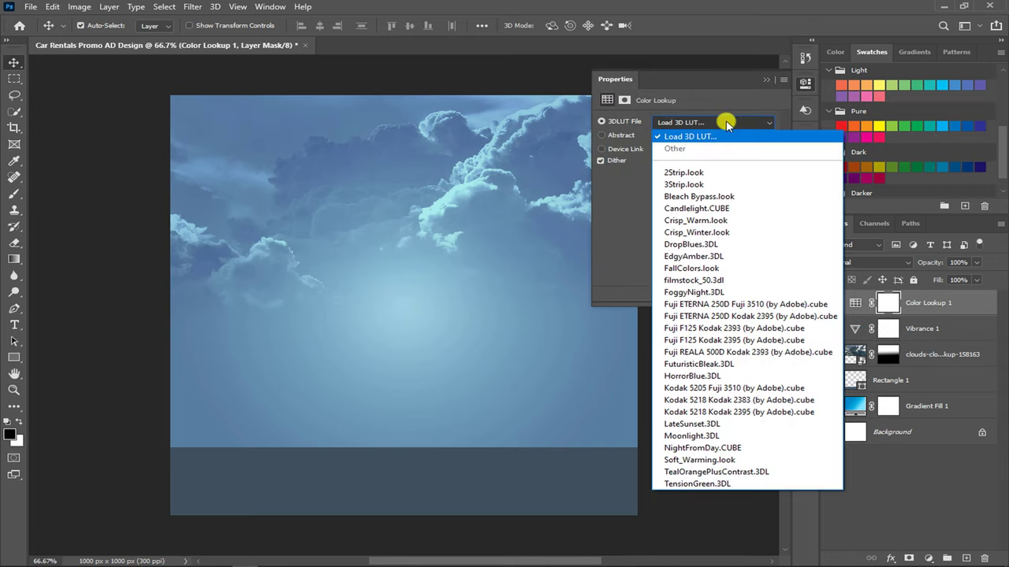
left_click(717, 280)
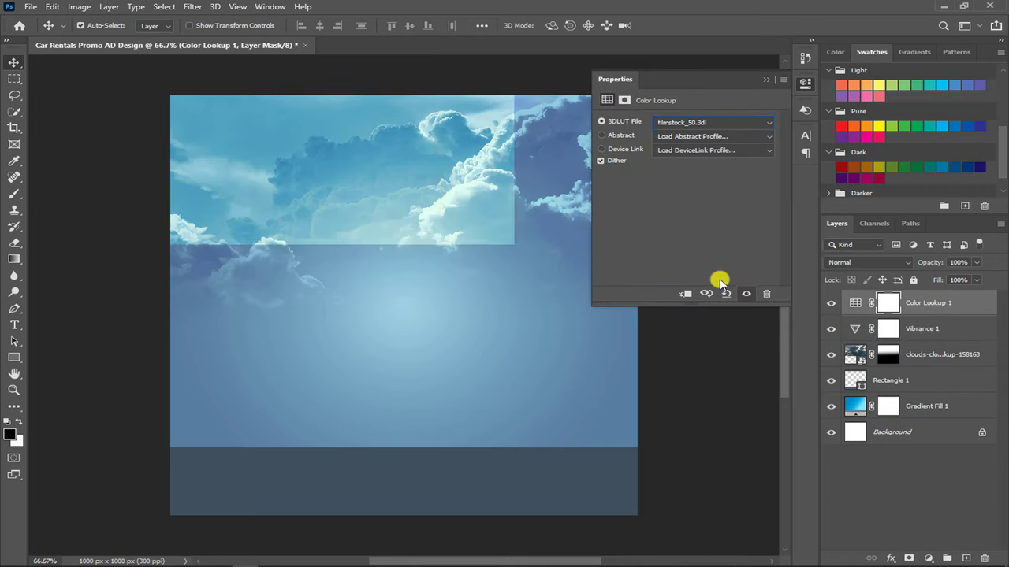
left_click(767, 82)
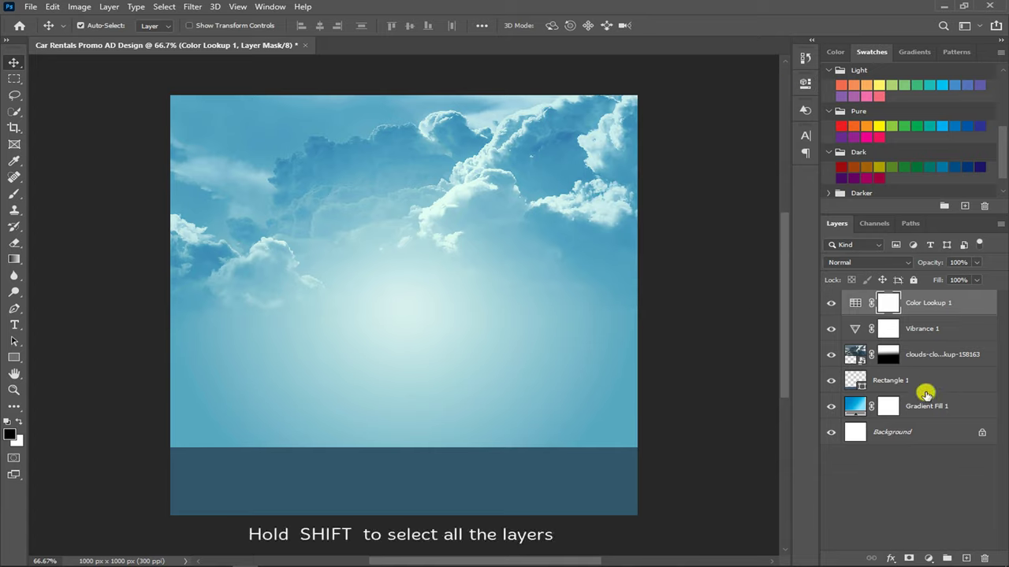
Step: Group Color Lookup 1 through Gradient Fill 1 into a group named 'Background'
left_click(917, 406, "shift")
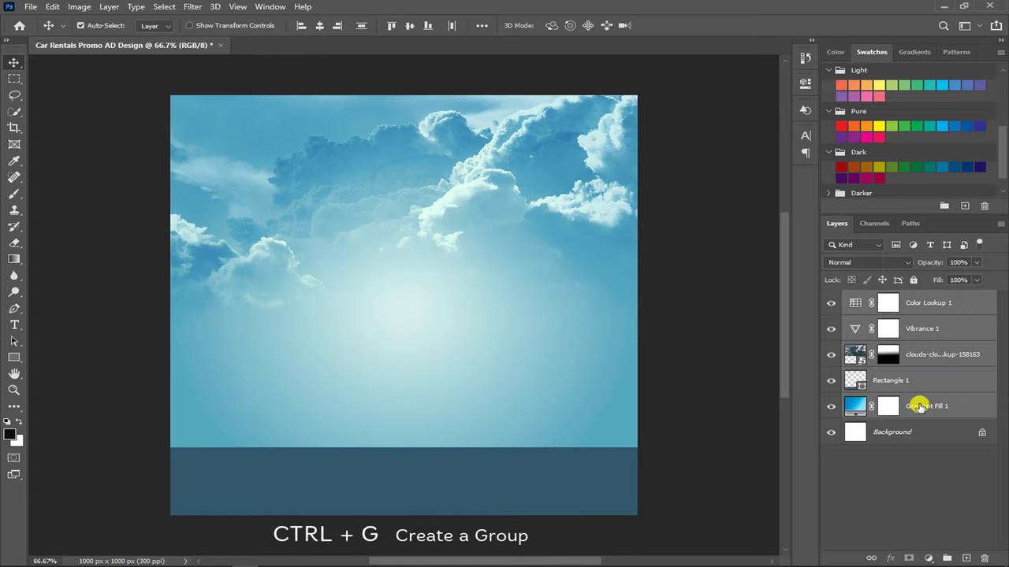
key("ctrl+g")
type("Background")
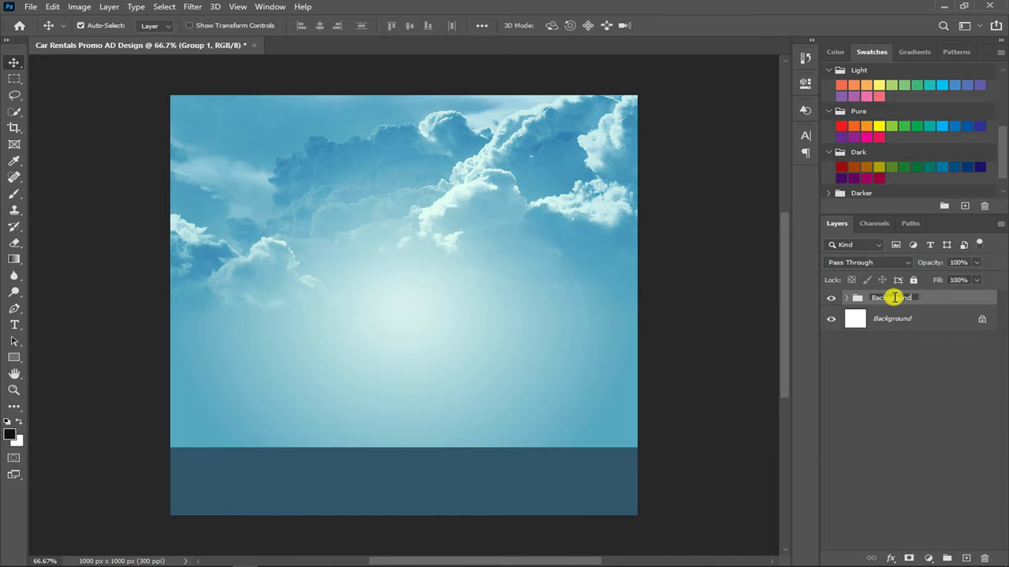
key("Return")
key("ctrl+1")
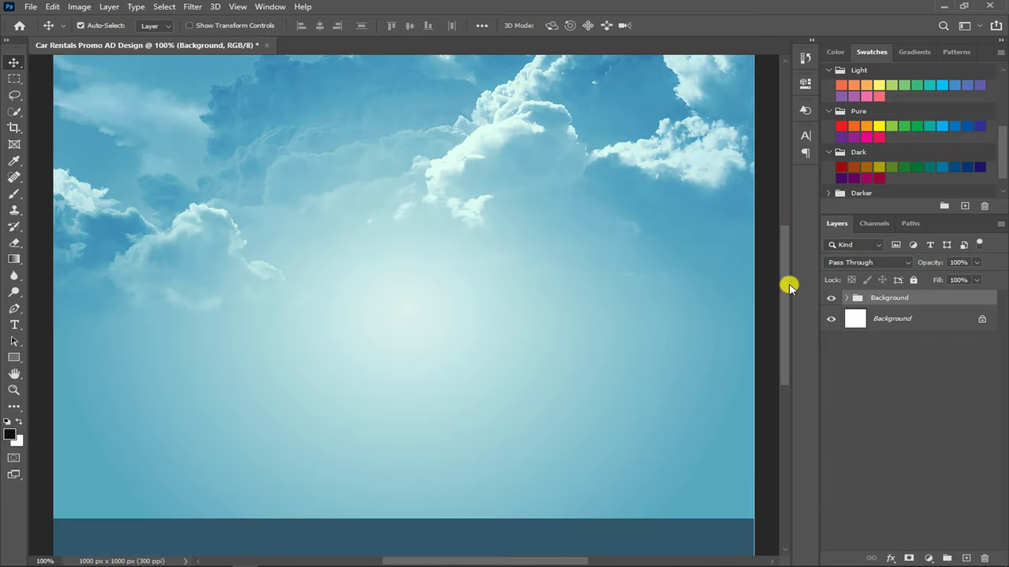
scroll(788, 288, "up", 3)
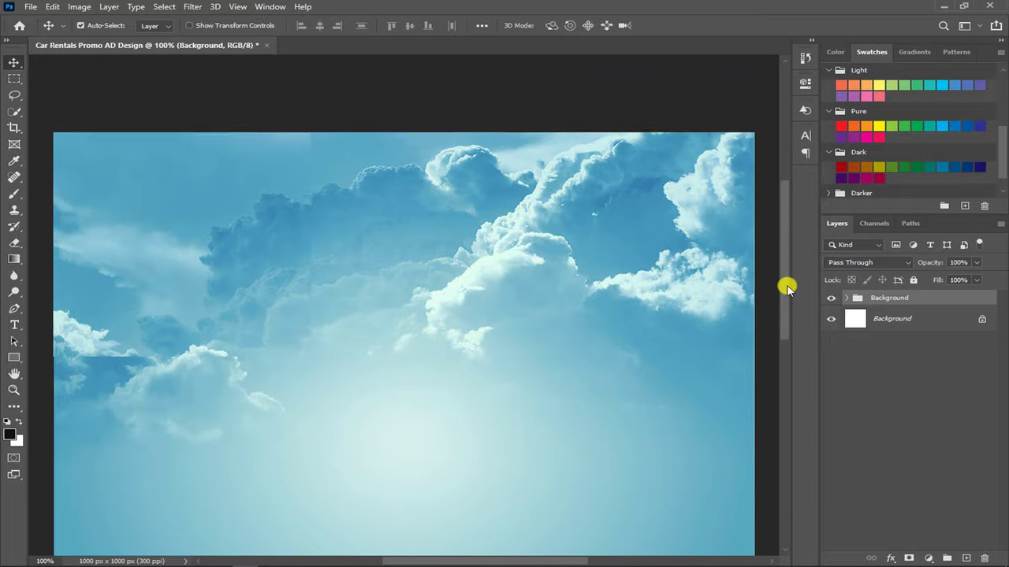
key("ctrl+minus")
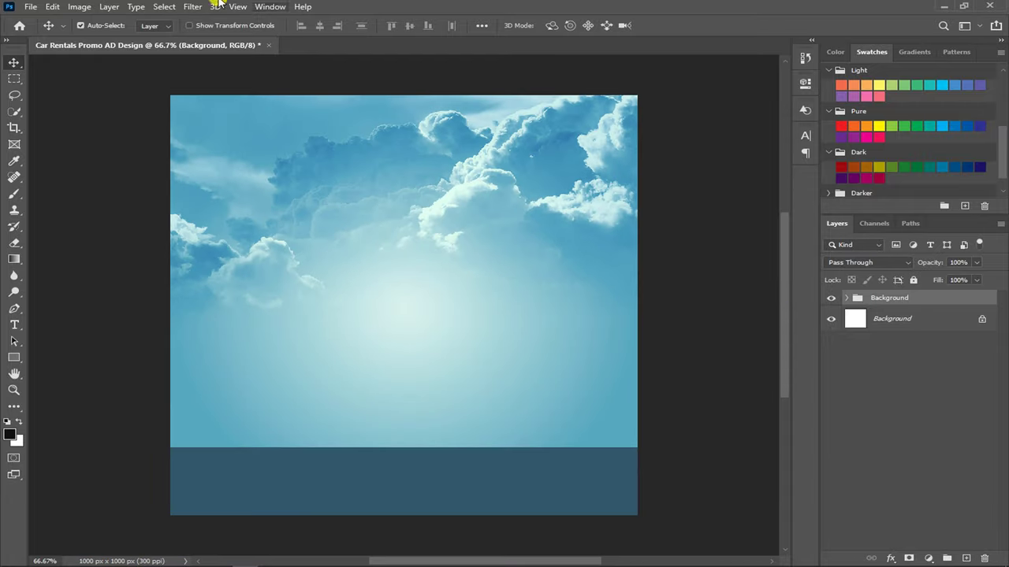
Step: Embed the red Mazda car image, scaled and centred on the canvas
left_click(31, 7)
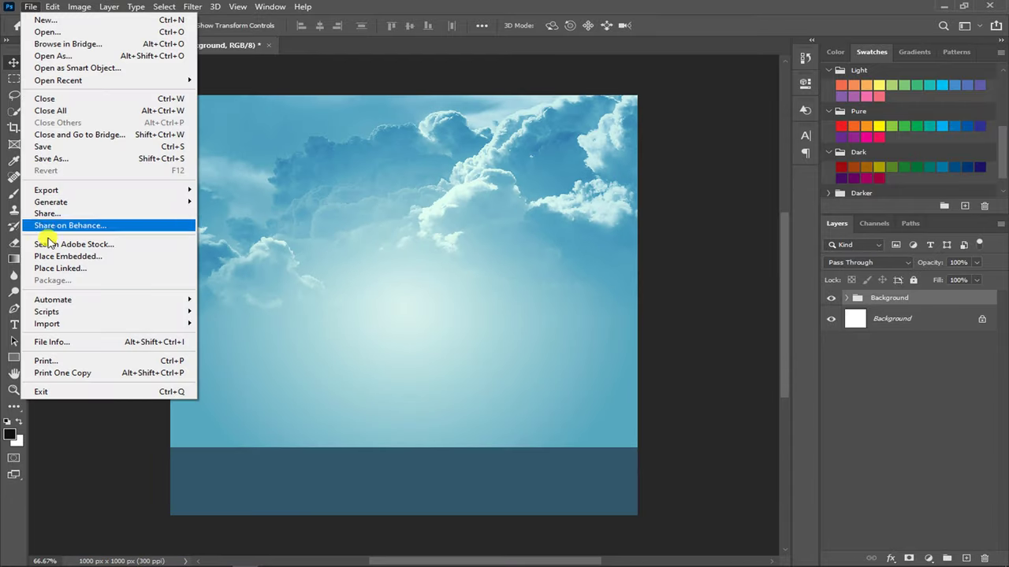
left_click(57, 256)
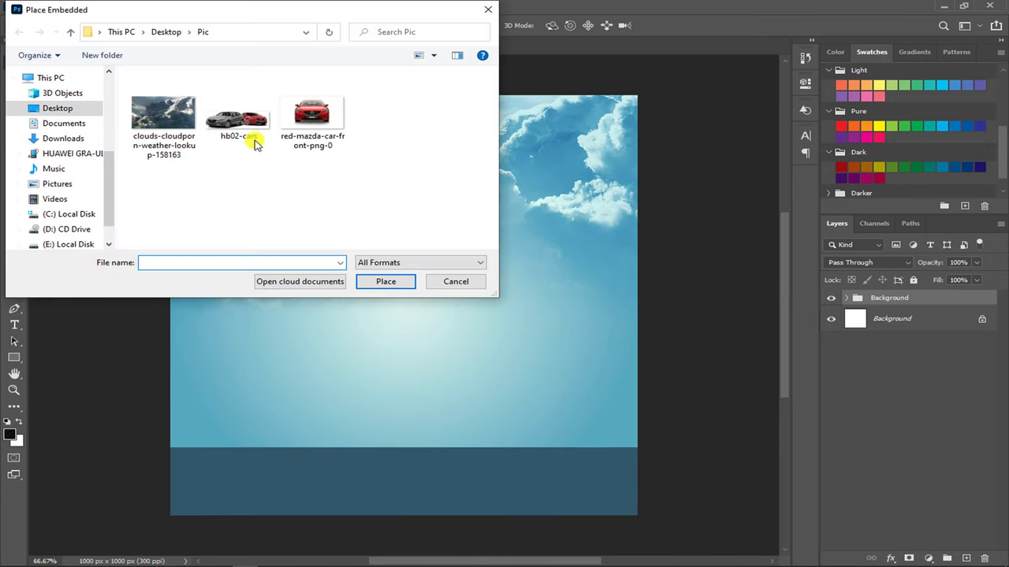
left_click(312, 117)
left_click(383, 282)
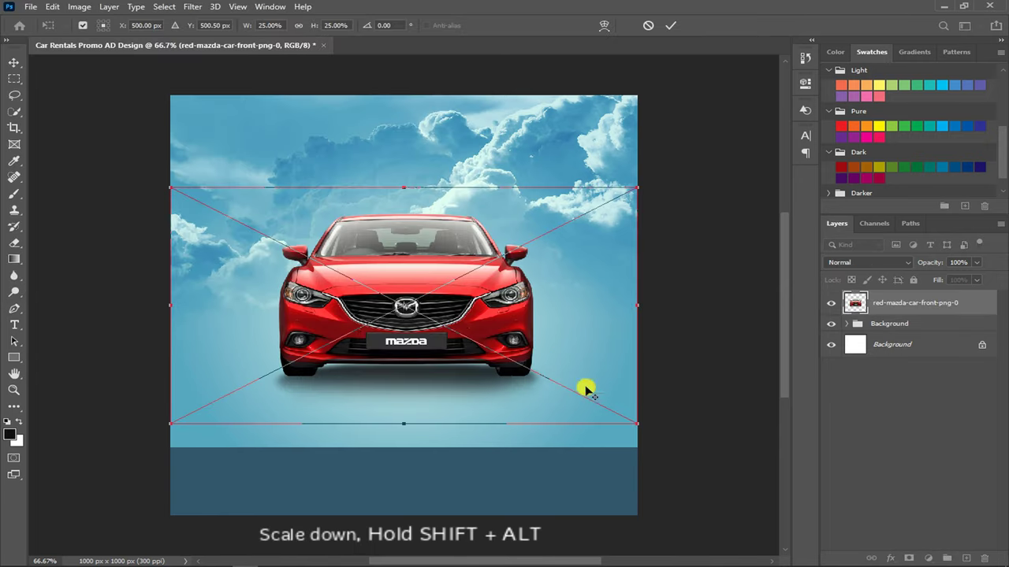
left_click_drag(636, 426, 590, 428)
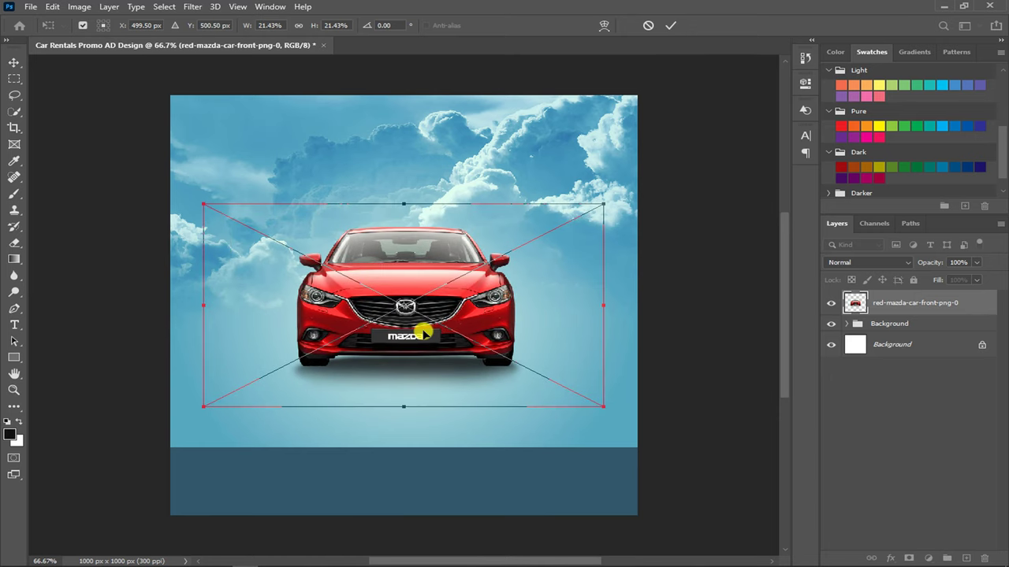
left_click_drag(423, 334, 426, 322)
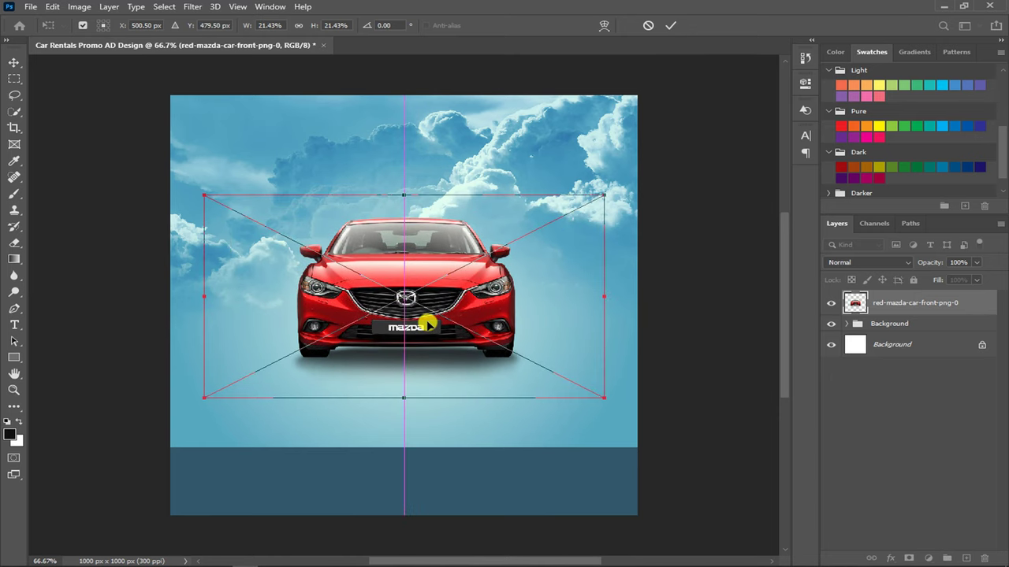
key("Return")
Step: Duplicate the car, shrink the copy, and place it behind the original to the right
key("ctrl+j")
key("ctrl+t")
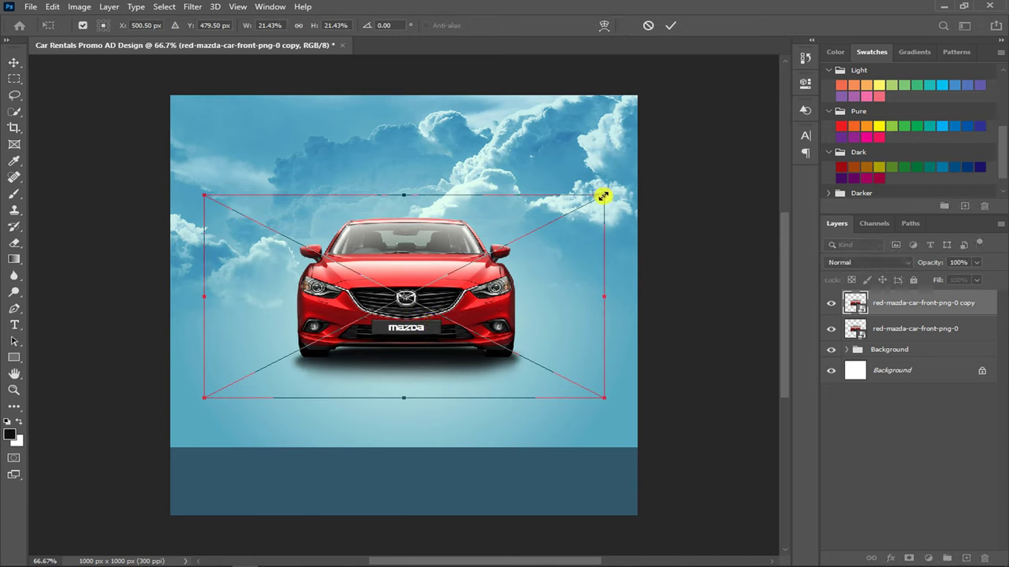
left_click_drag(603, 197, 540, 228)
left_click_drag(446, 306, 573, 288)
key("Return")
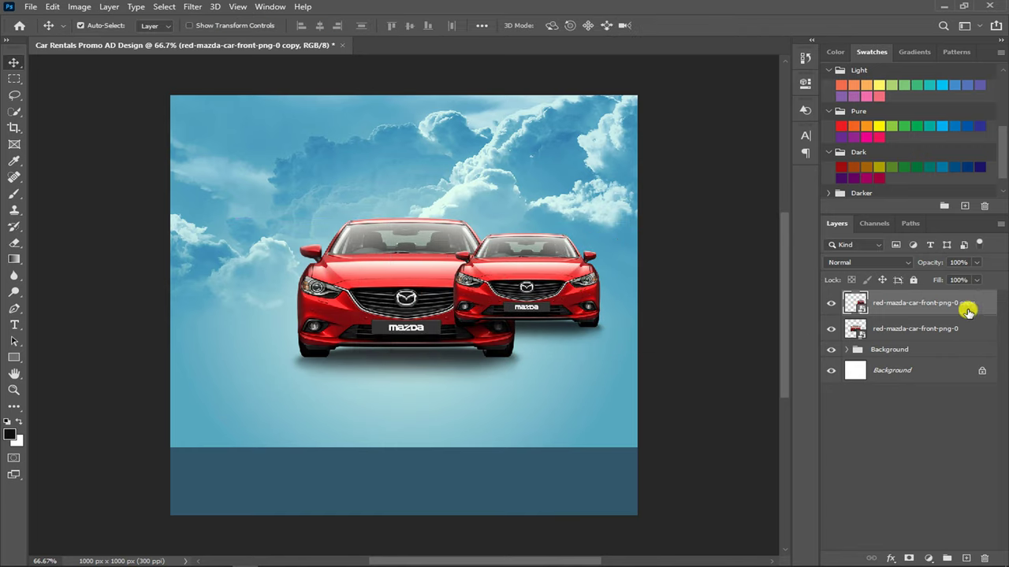
left_click_drag(959, 306, 957, 329)
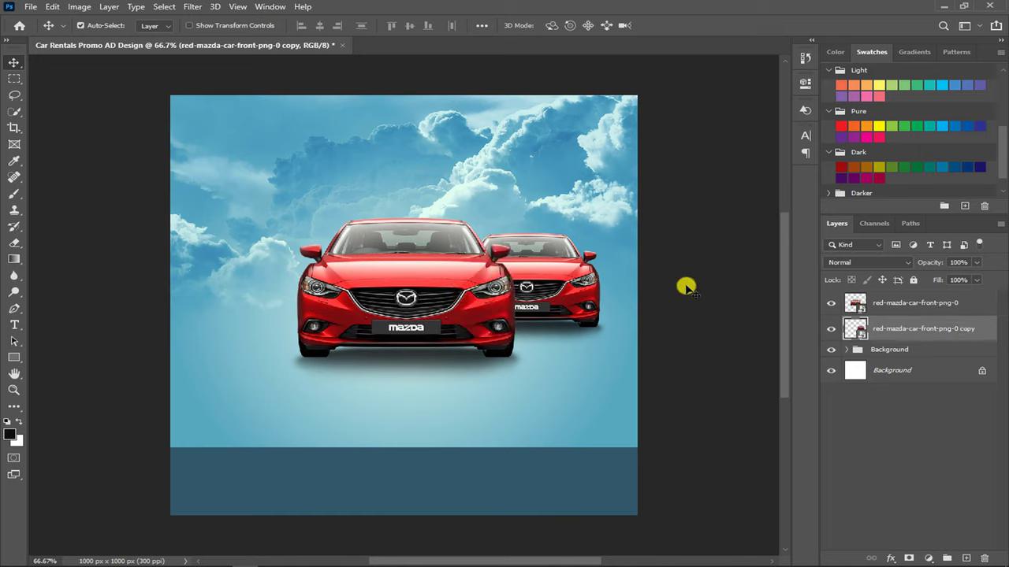
Step: Desaturate the right-hand car copy to grey with Hue/Saturation
key("ctrl+u")
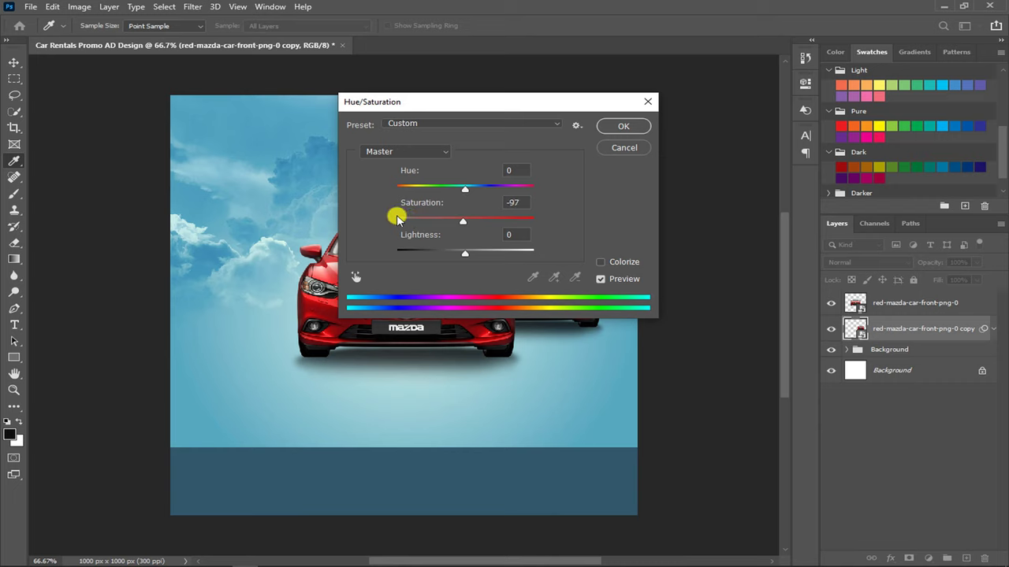
left_click_drag(397, 220, 418, 203)
left_click_drag(477, 104, 769, 68)
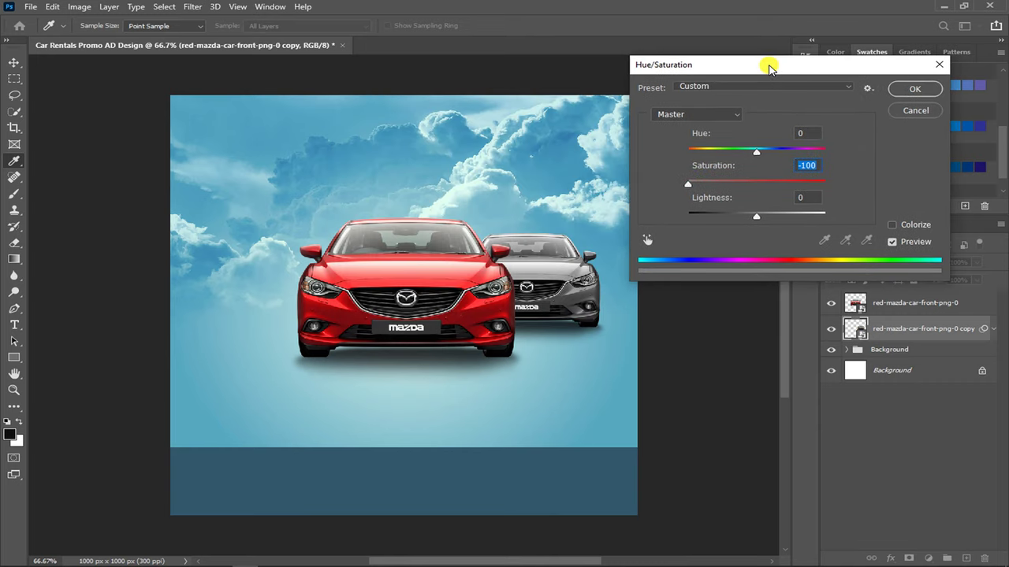
left_click(902, 93)
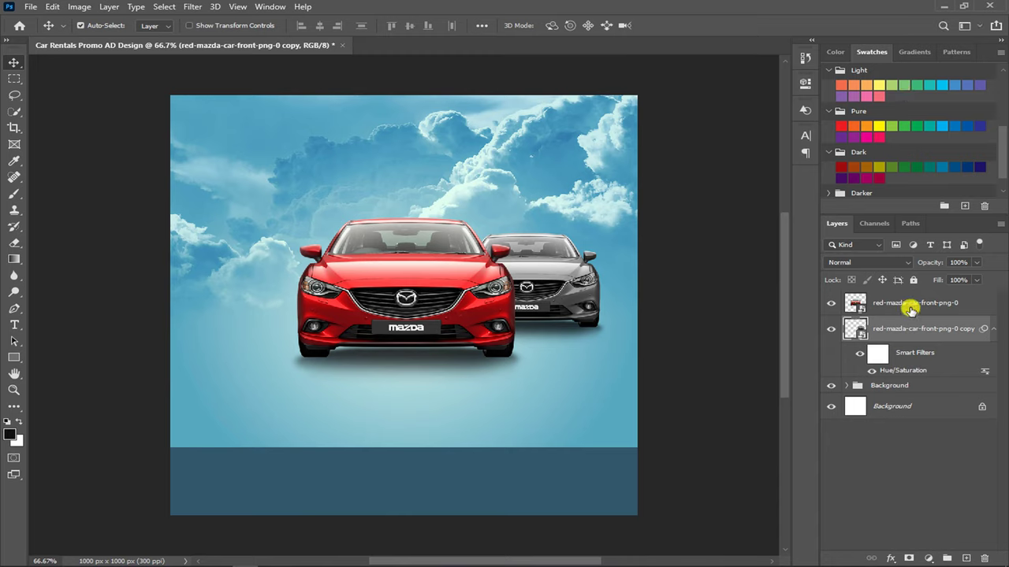
Step: Duplicate the front red car, shrink it, and set it behind the cars on the left
left_click(910, 308)
key("ctrl+j")
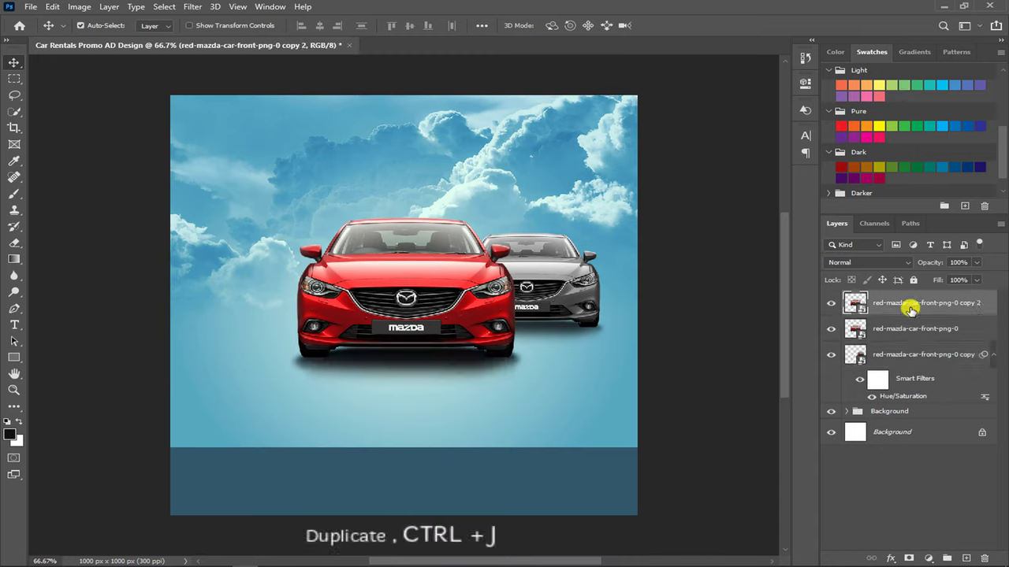
key("ctrl+t")
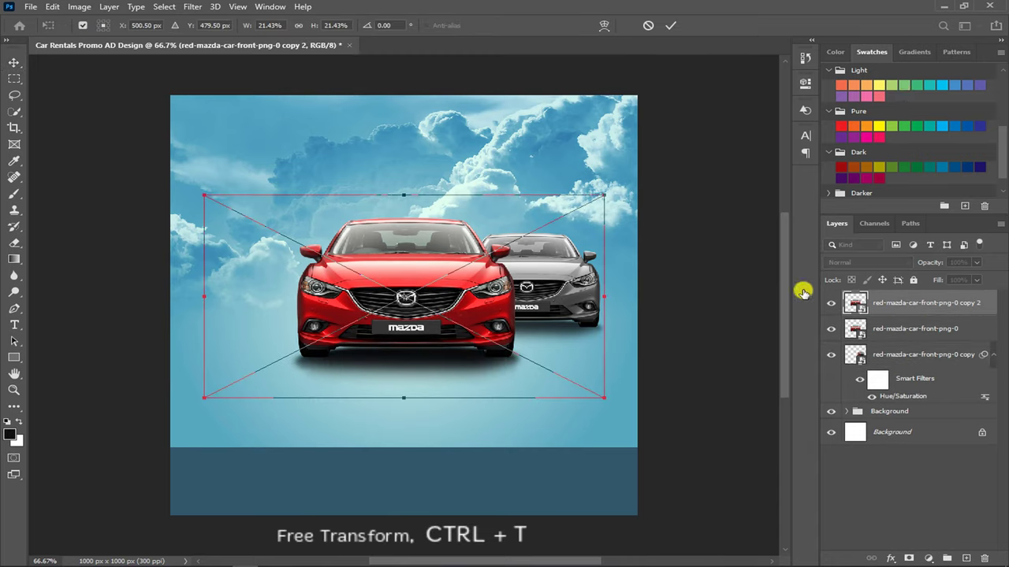
left_click_drag(604, 196, 588, 296)
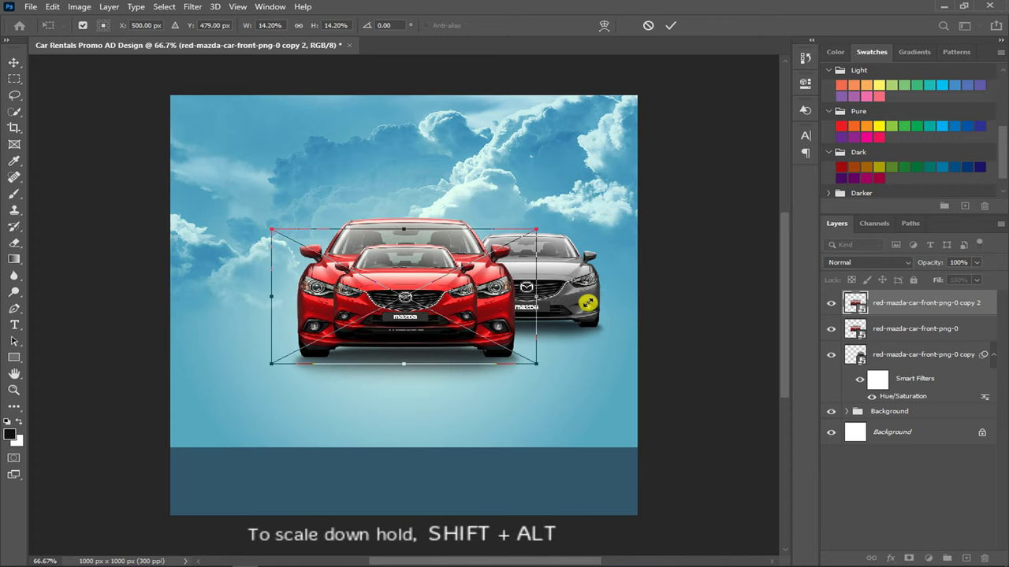
left_click_drag(462, 292, 347, 281)
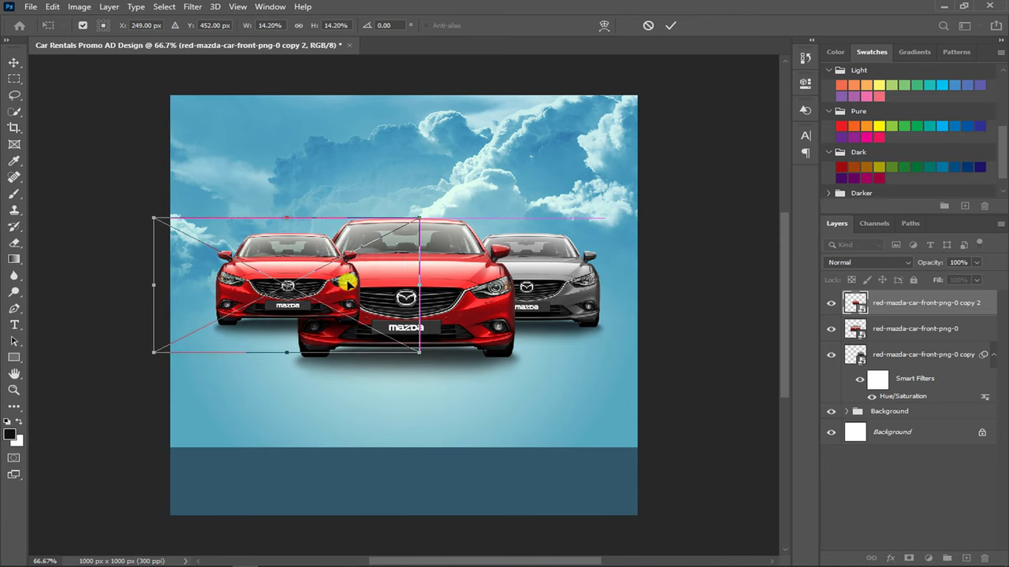
key("Return")
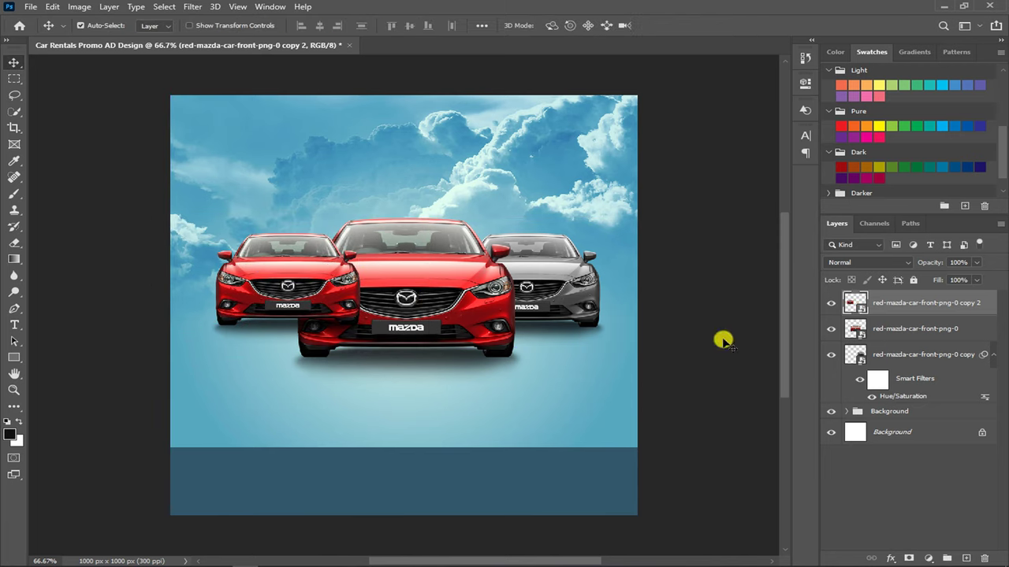
left_click_drag(904, 304, 906, 401)
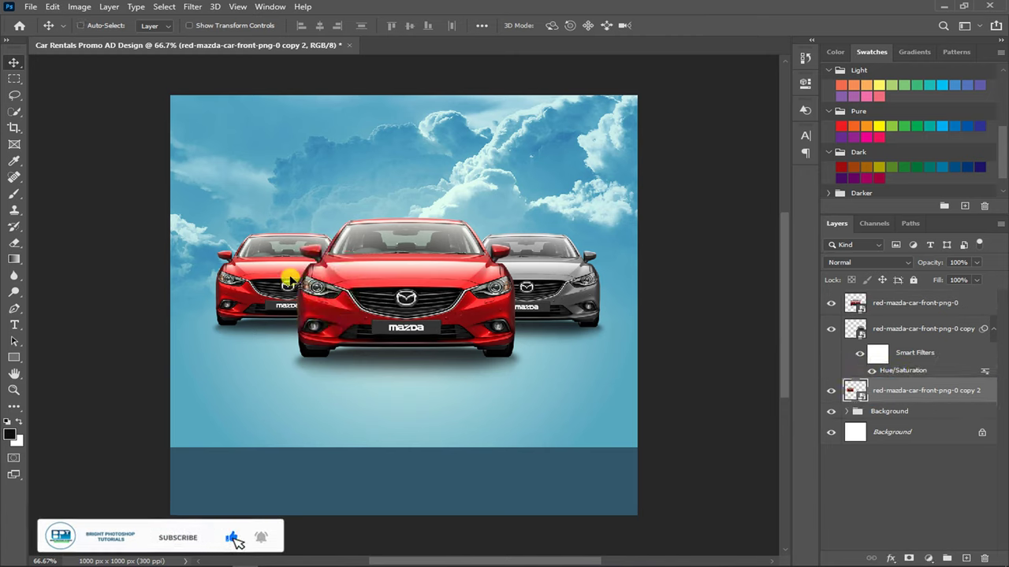
key("ctrl+t")
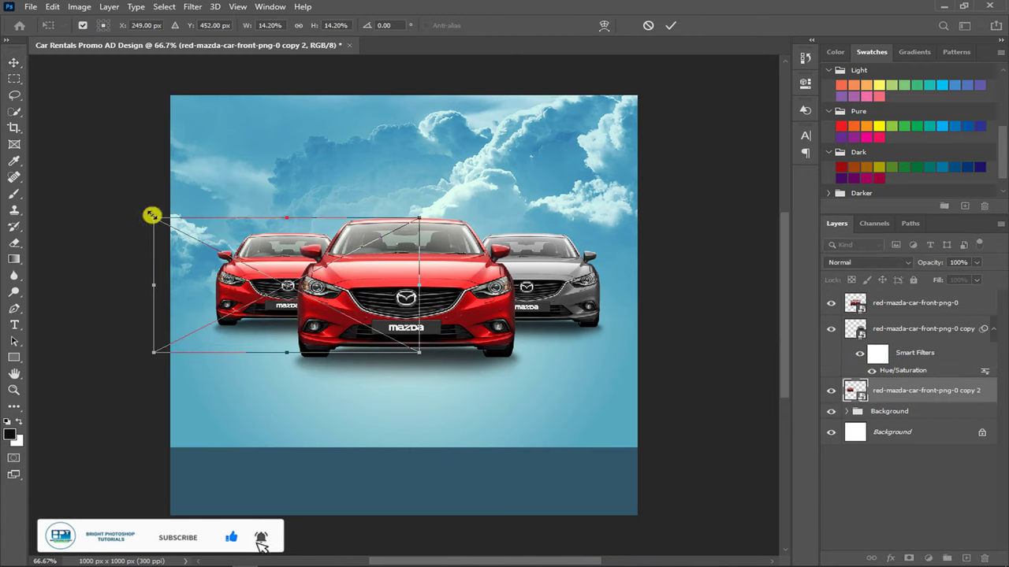
left_click_drag(152, 215, 176, 233)
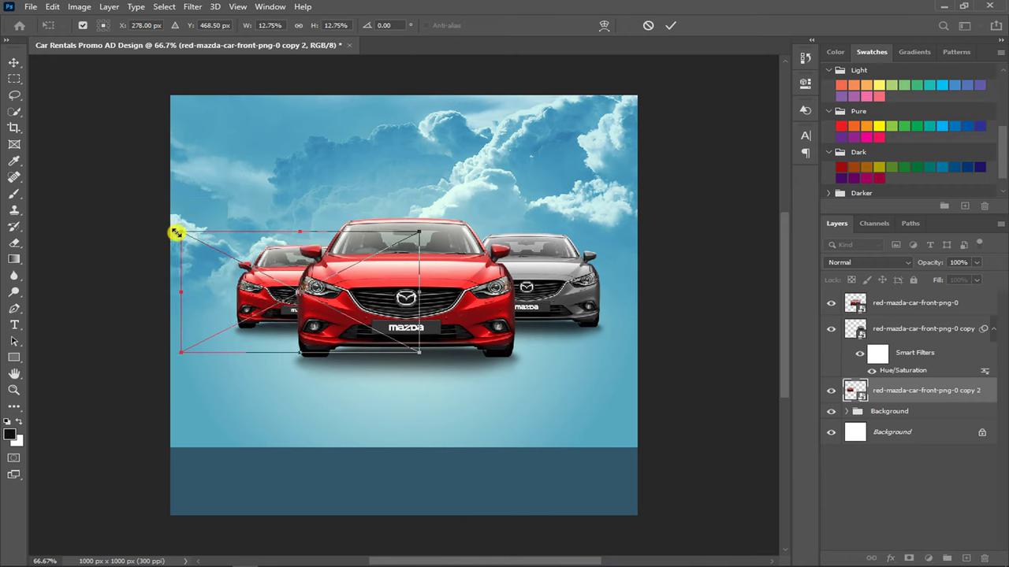
left_click_drag(278, 266, 268, 257)
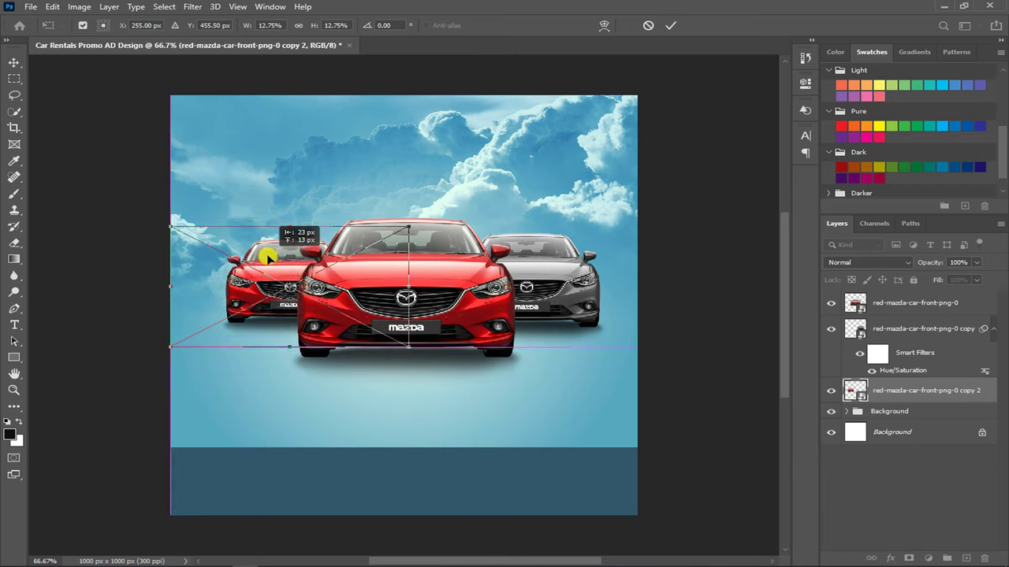
Step: Shift the left rear Mazda's red paint to golden yellow with Hue/Saturation (hue +38, saturation +20)
key("Return")
key("ctrl+u")
key("ctrl+plus")
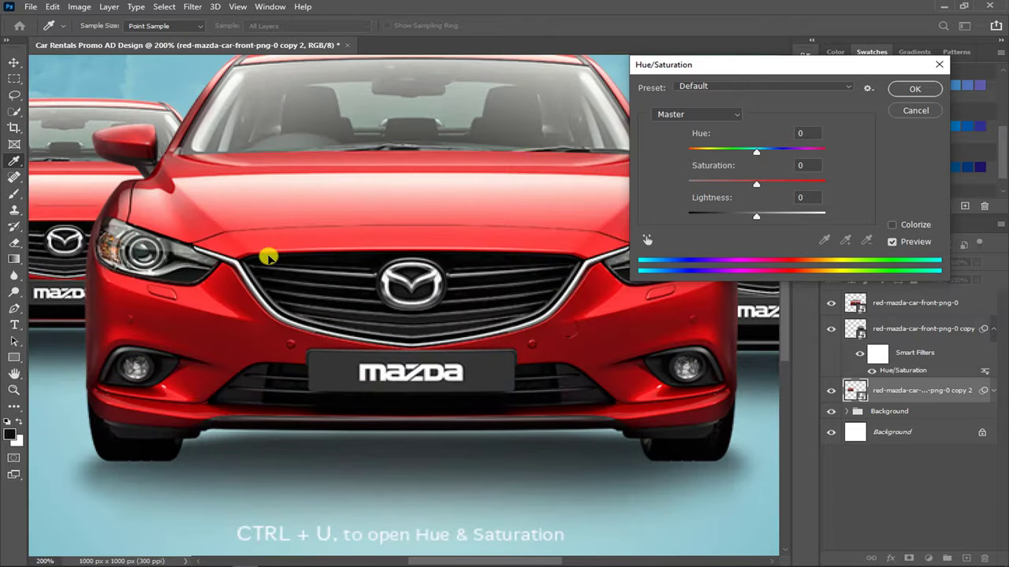
left_click_drag(393, 562, 376, 563)
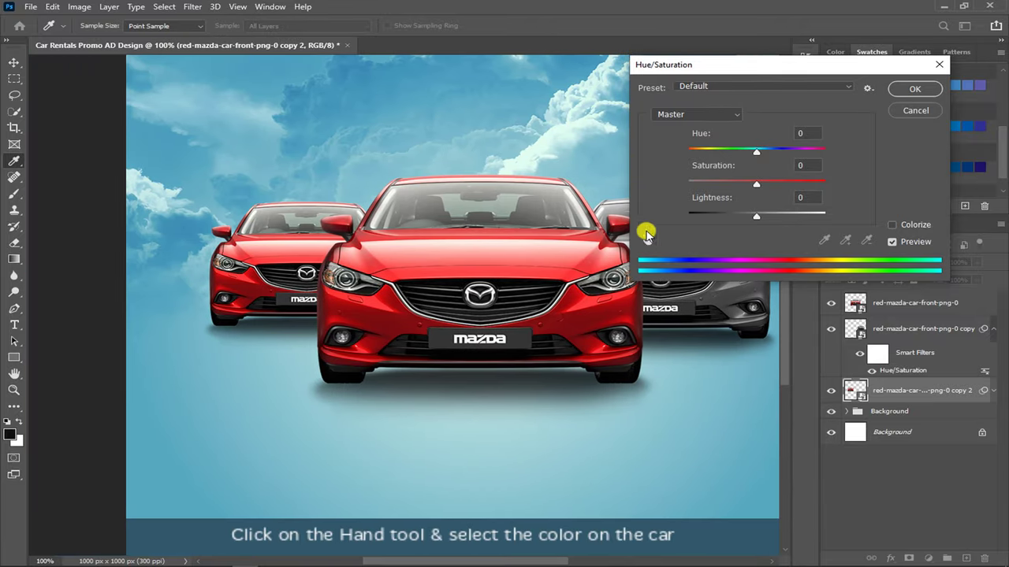
left_click(647, 239)
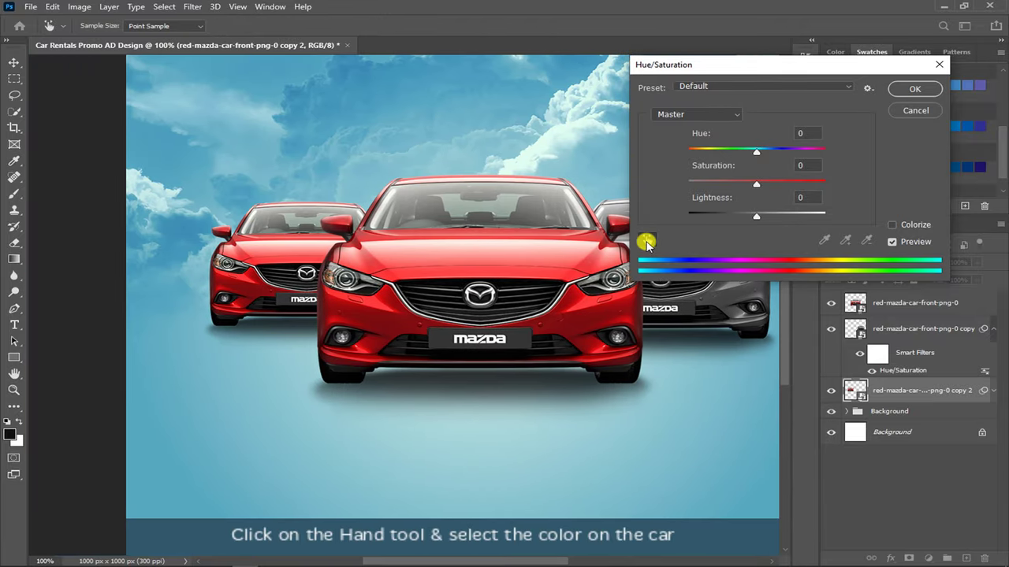
left_click(253, 275)
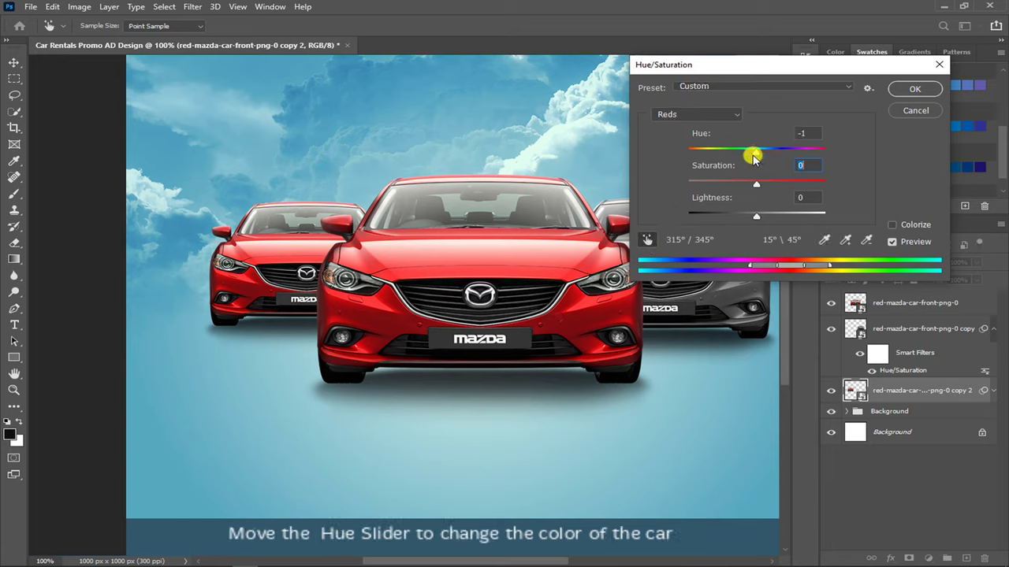
left_click_drag(736, 157, 784, 151)
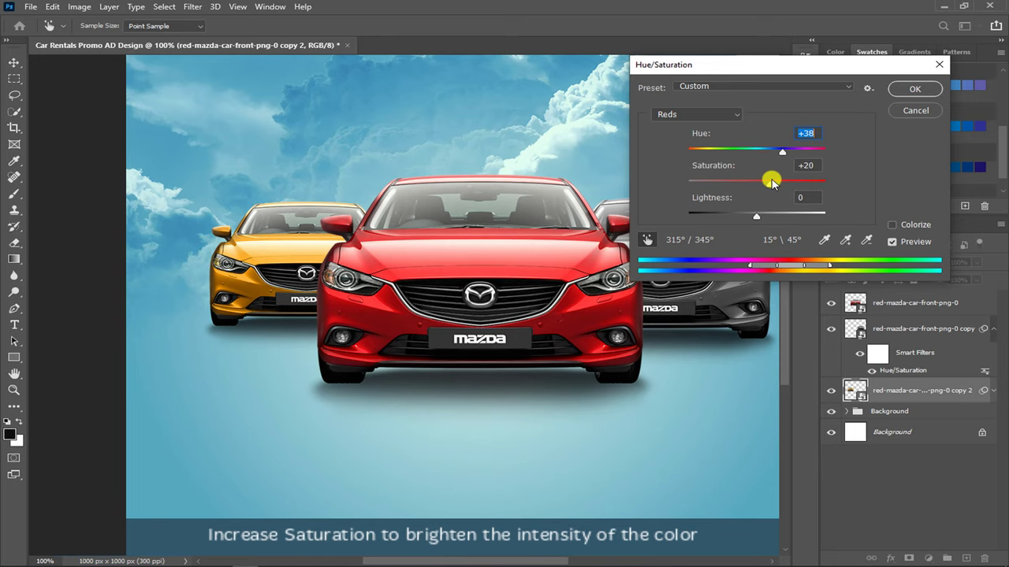
Step: Place the hb02-cars image into the ad as an embedded layer
left_click(911, 88)
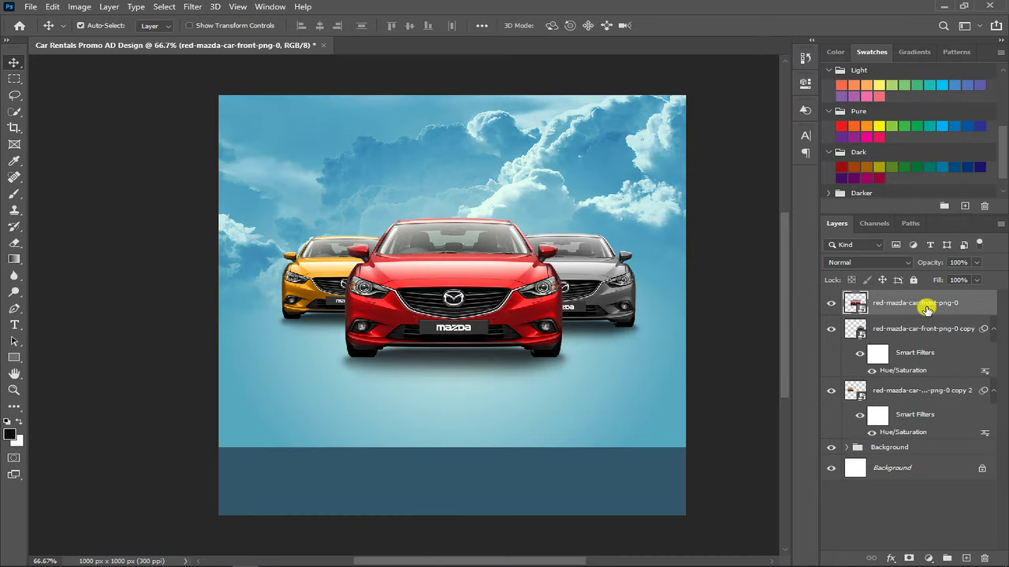
left_click(29, 6)
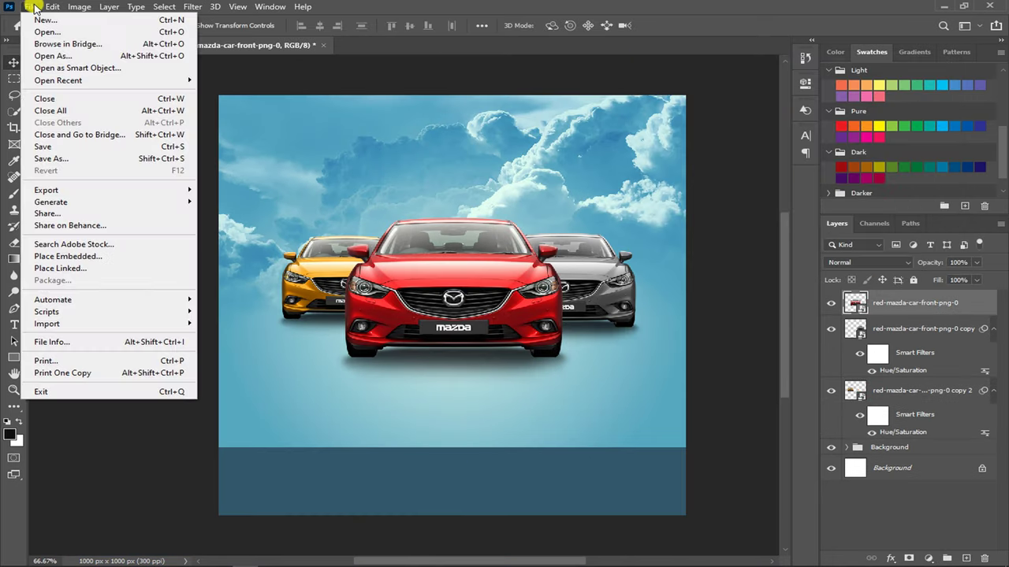
left_click(59, 257)
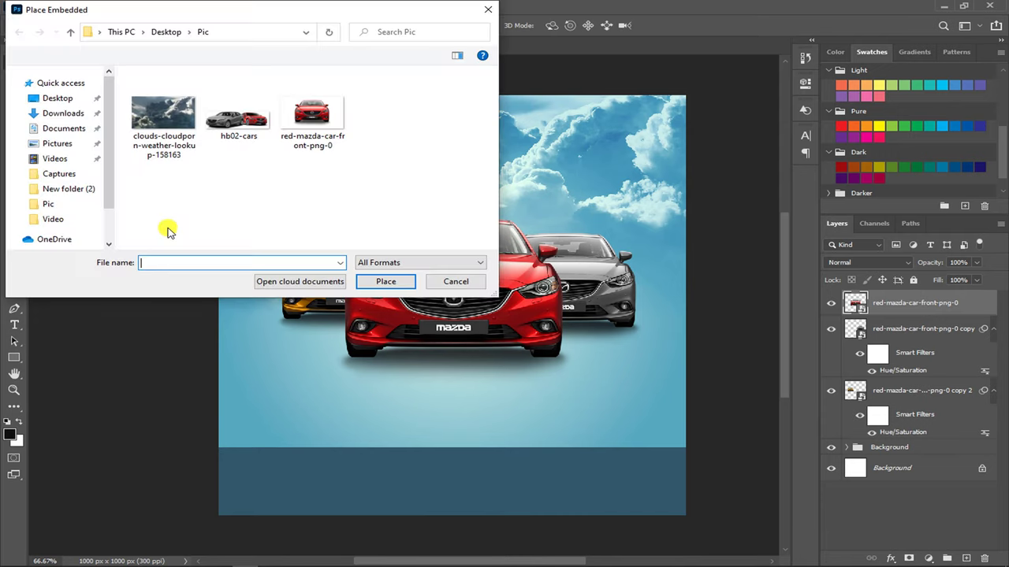
left_click(231, 133)
left_click(372, 283)
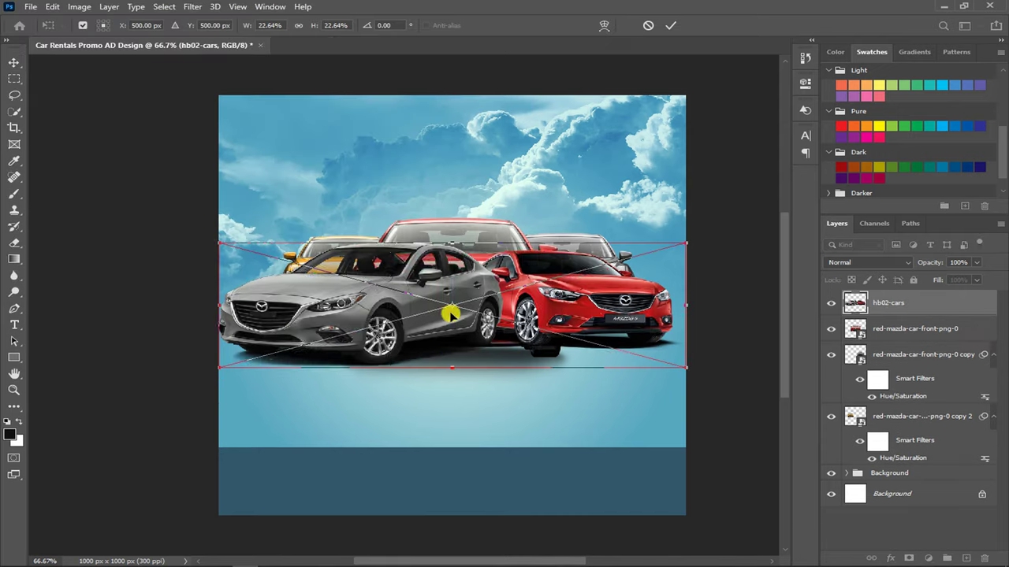
Step: Scale the hb02-cars image down and position it across the lower part of the ad
left_click_drag(446, 307, 461, 439)
key("ctrl+plus")
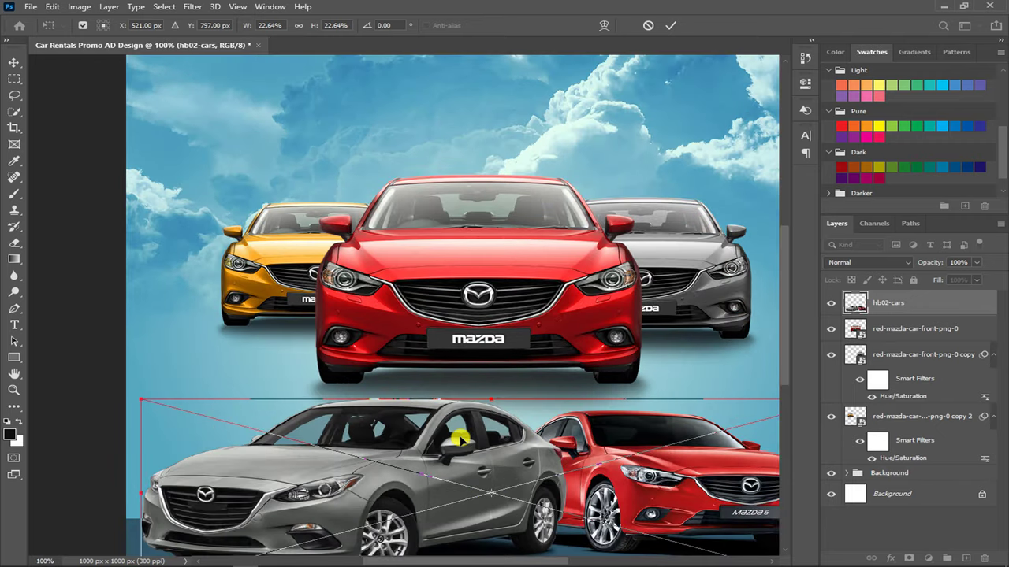
scroll(457, 446, "down", 5)
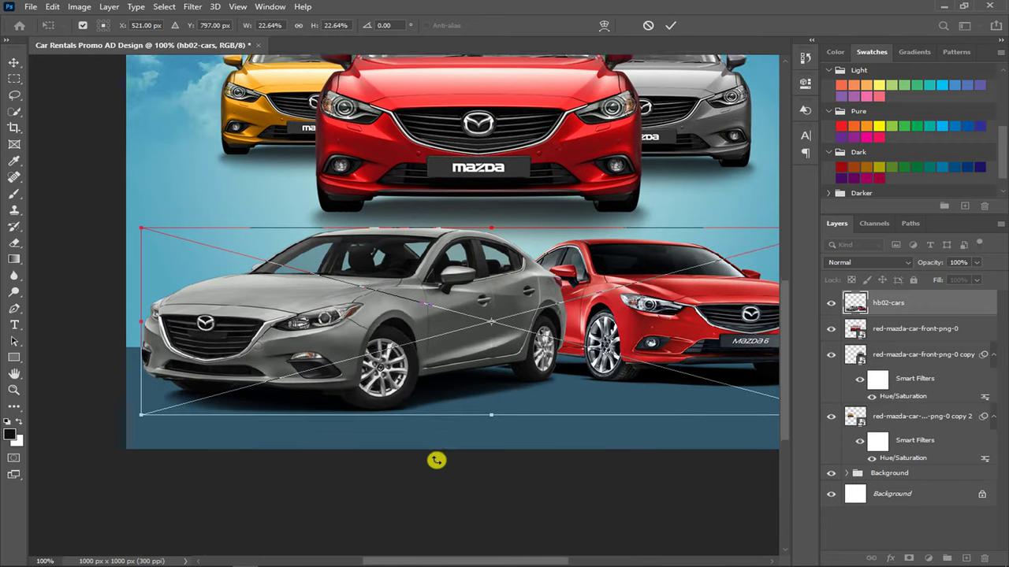
left_click_drag(405, 559, 423, 558)
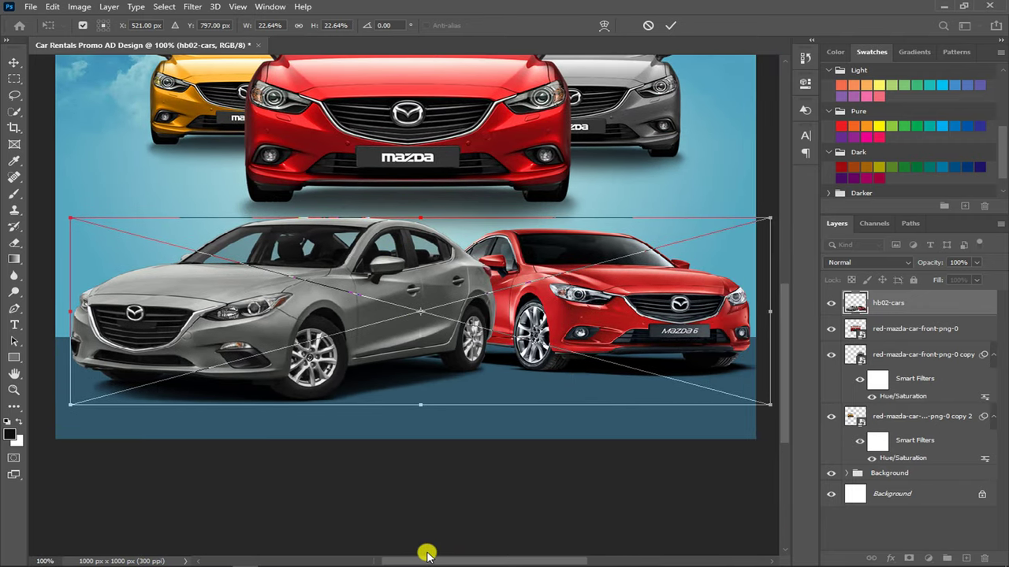
mouse_move(769, 218)
left_mouse_down()
mouse_move(715, 308)
mouse_move(702, 386)
left_mouse_up()
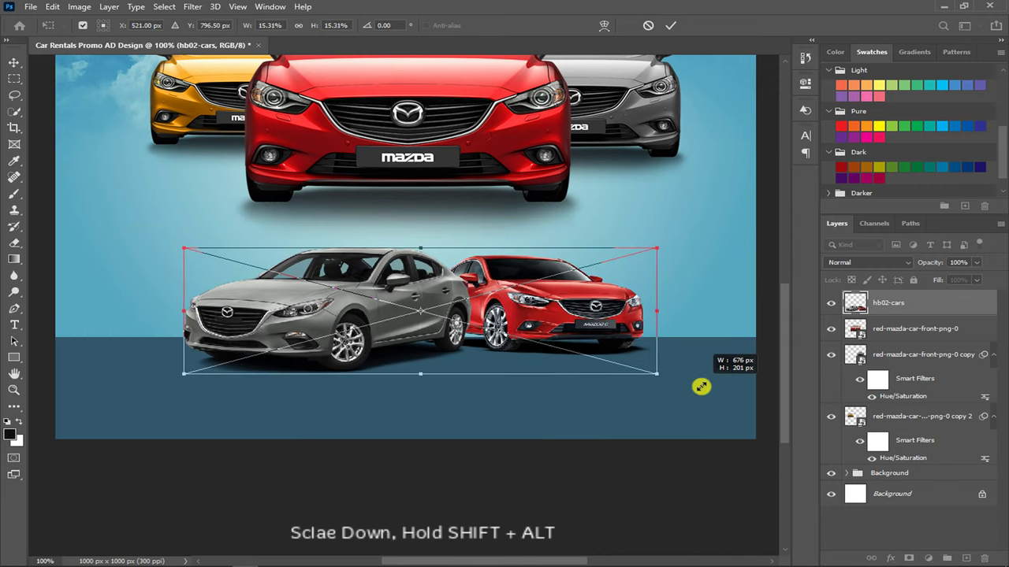
left_click_drag(701, 386, 701, 388)
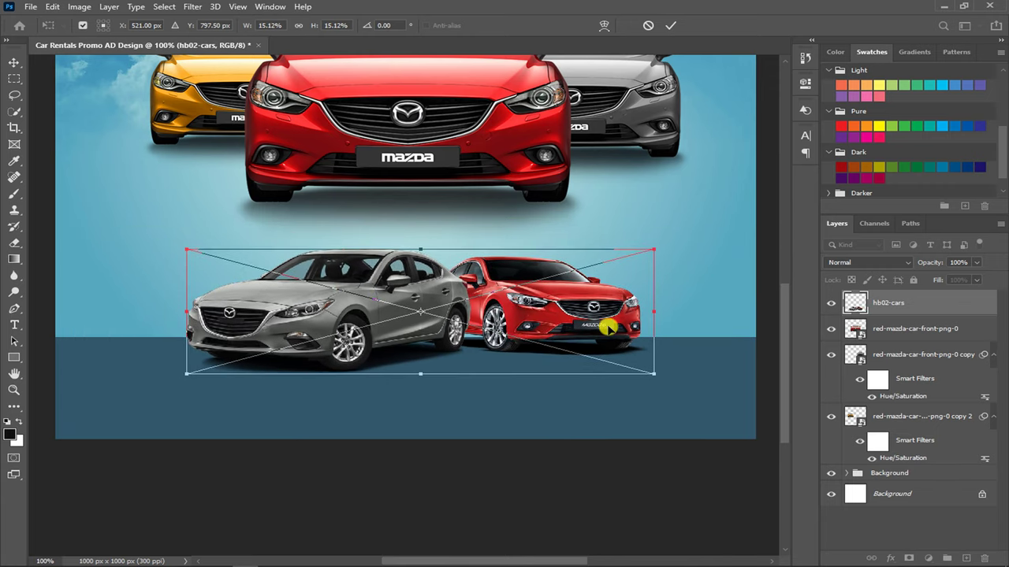
key("Down")
key("Down")
key("Down")
key("Down")
key("Down")
key("Down")
key("Down")
key("Down")
key("Down")
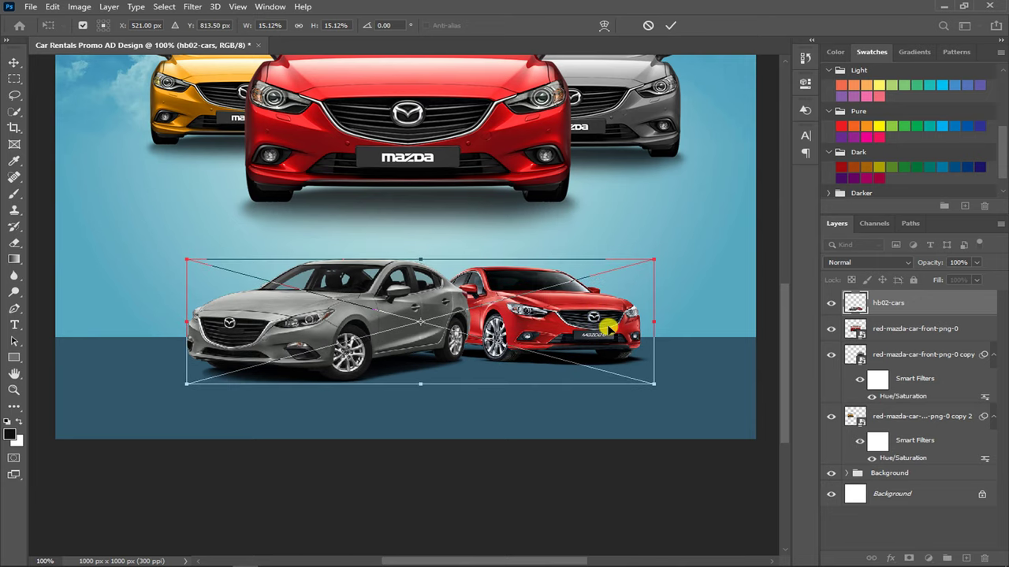
key("Return")
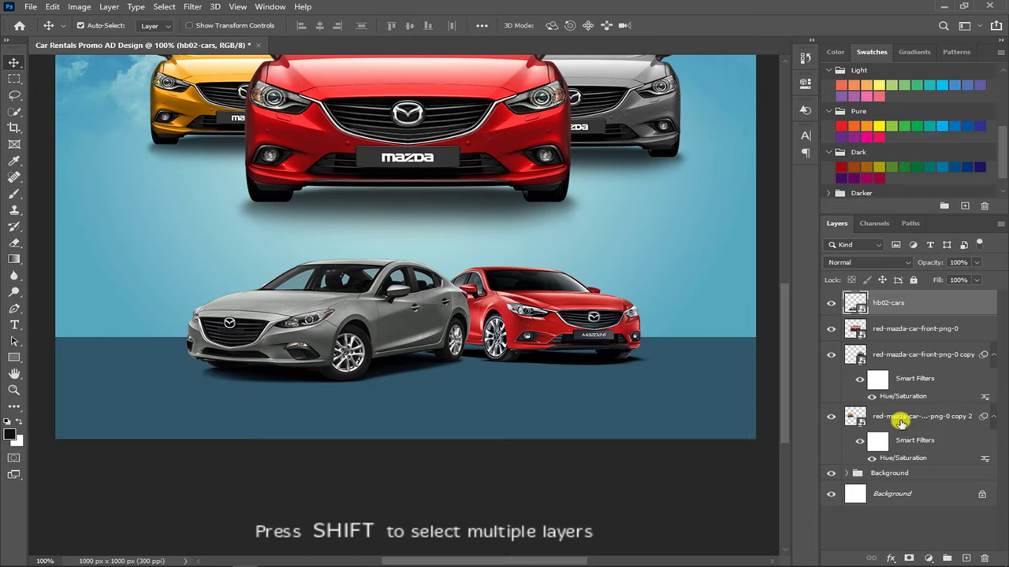
Step: Group the selected car layers into a group named 'Cars'
left_click(899, 422, "shift")
key("ctrl+g")
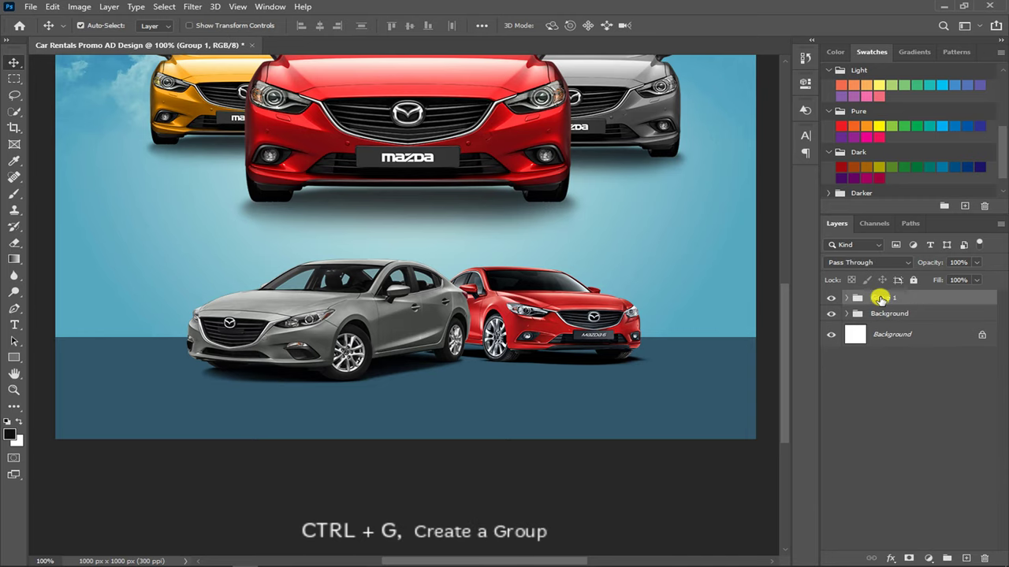
type("Cars")
key("Return")
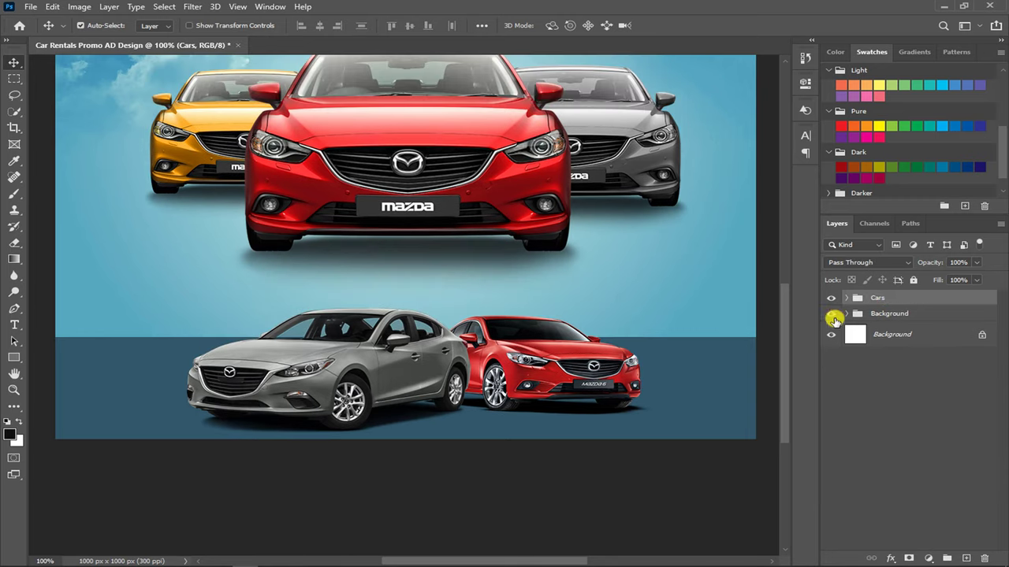
left_click_drag(783, 338, 773, 249)
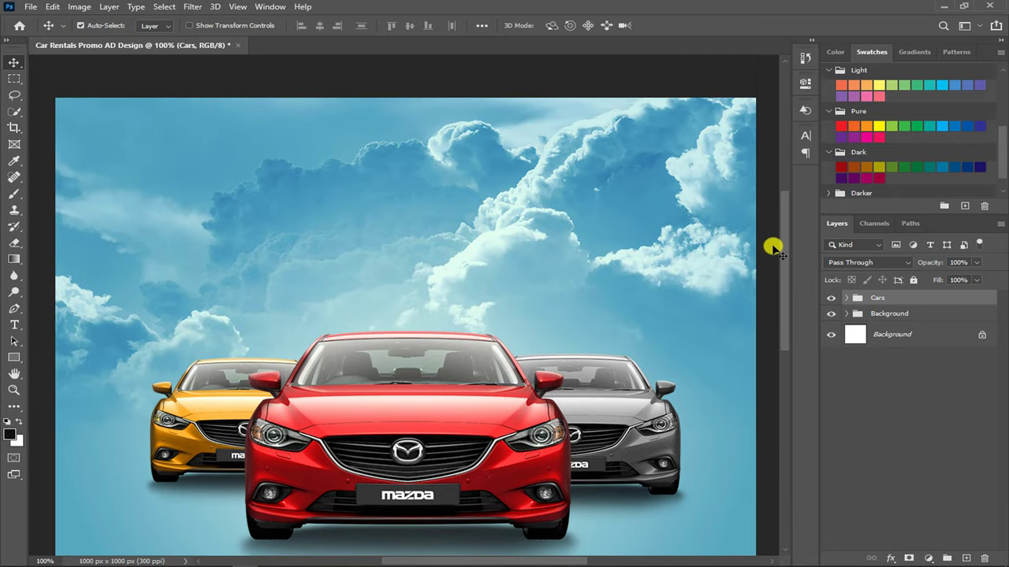
Step: Type the title 'Luxury Car Rent' on the sky in white at 24 pt
left_click(15, 324)
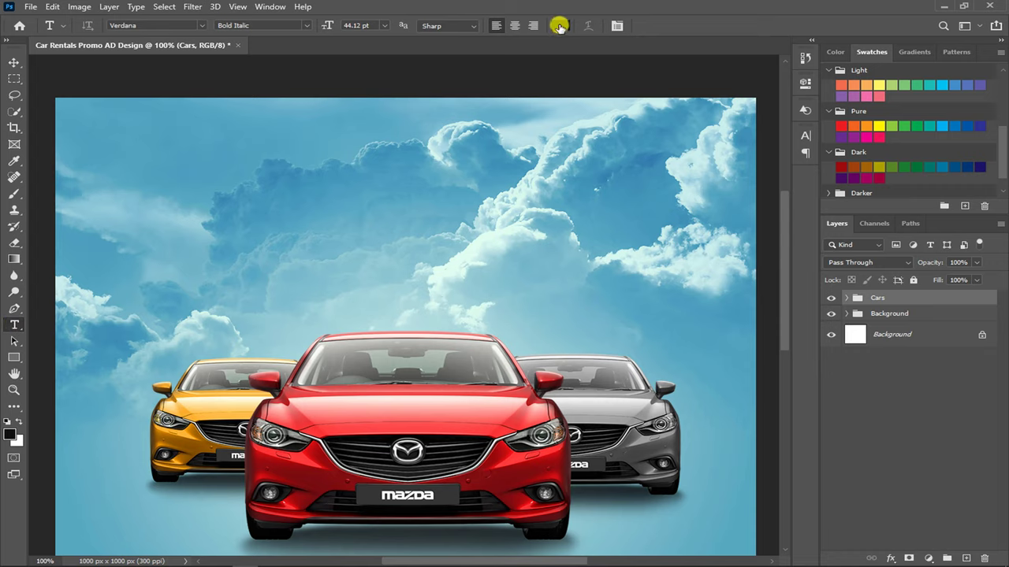
left_click(560, 25)
left_click_drag(190, 375, 132, 319)
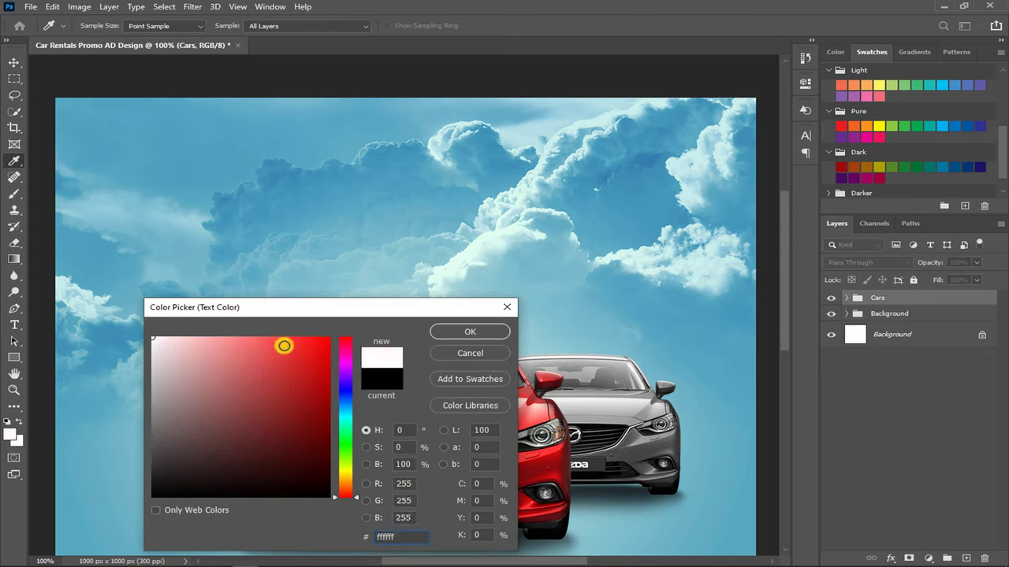
left_click(465, 333)
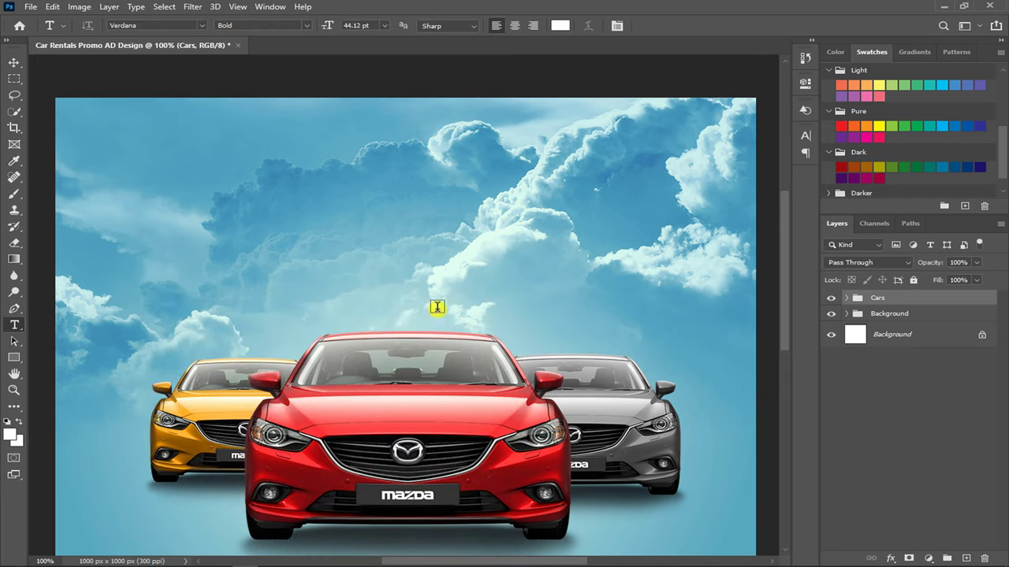
left_click(180, 171)
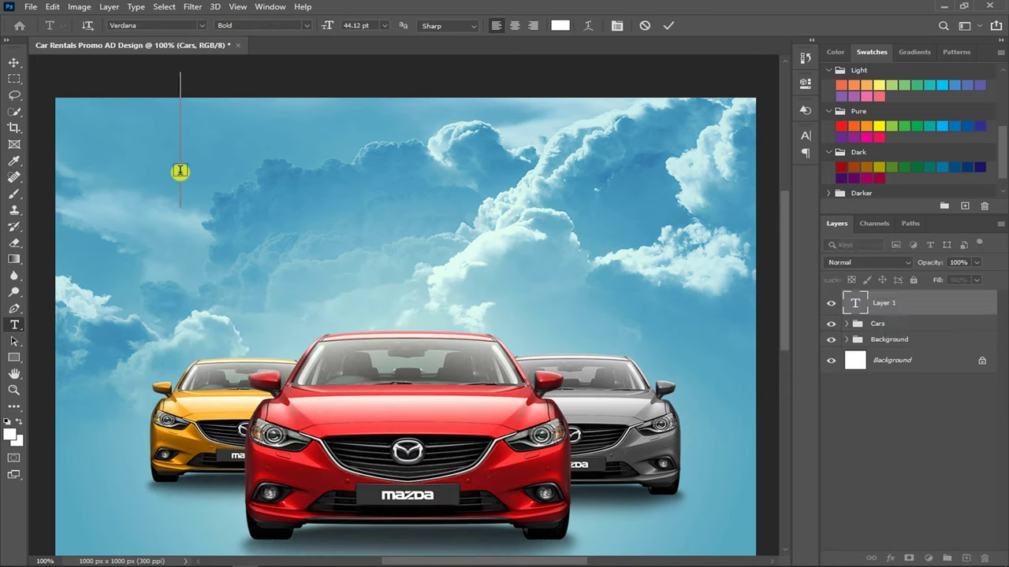
type("L")
left_click_drag(265, 166, 203, 182)
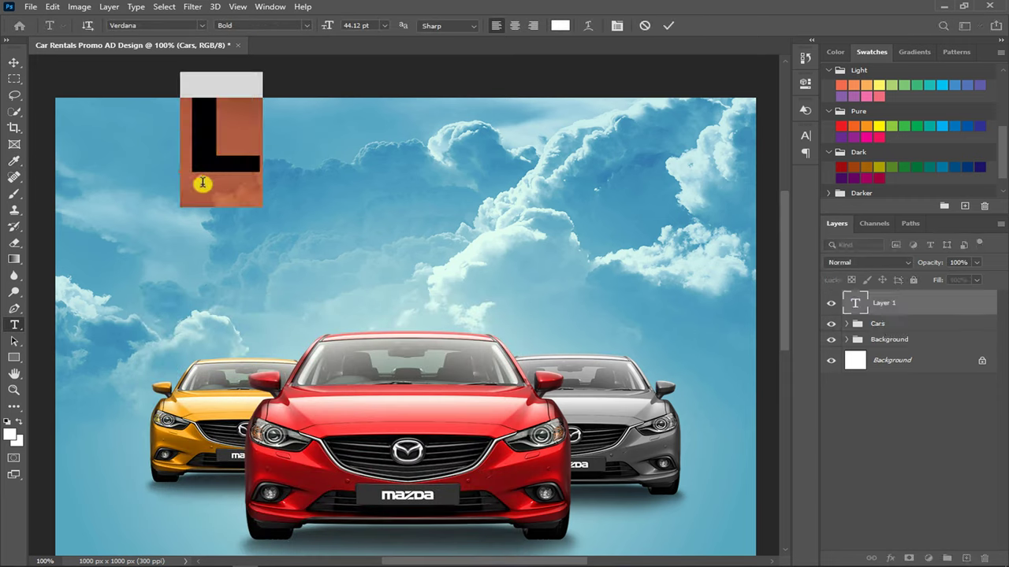
left_click(383, 26)
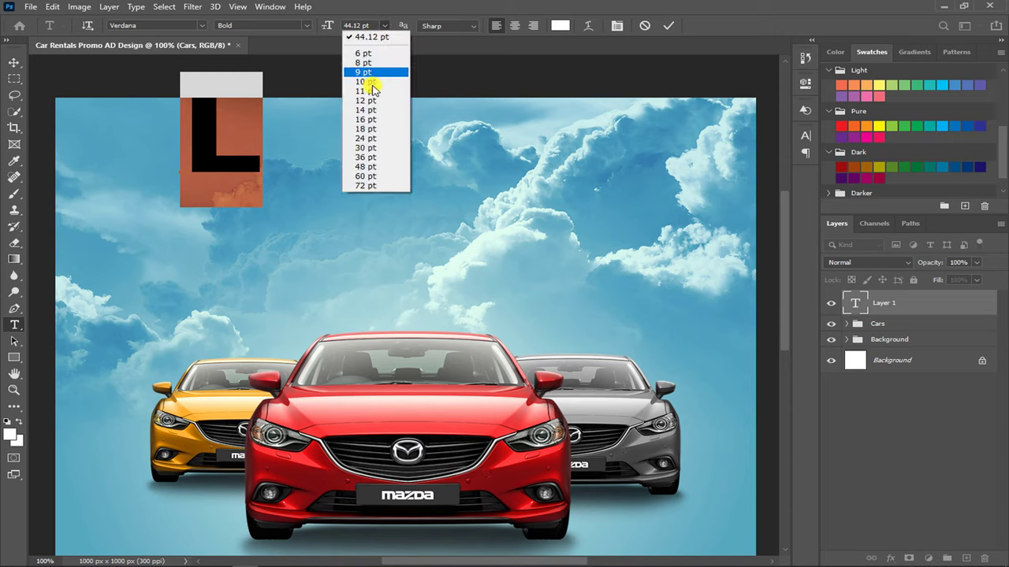
left_click(366, 138)
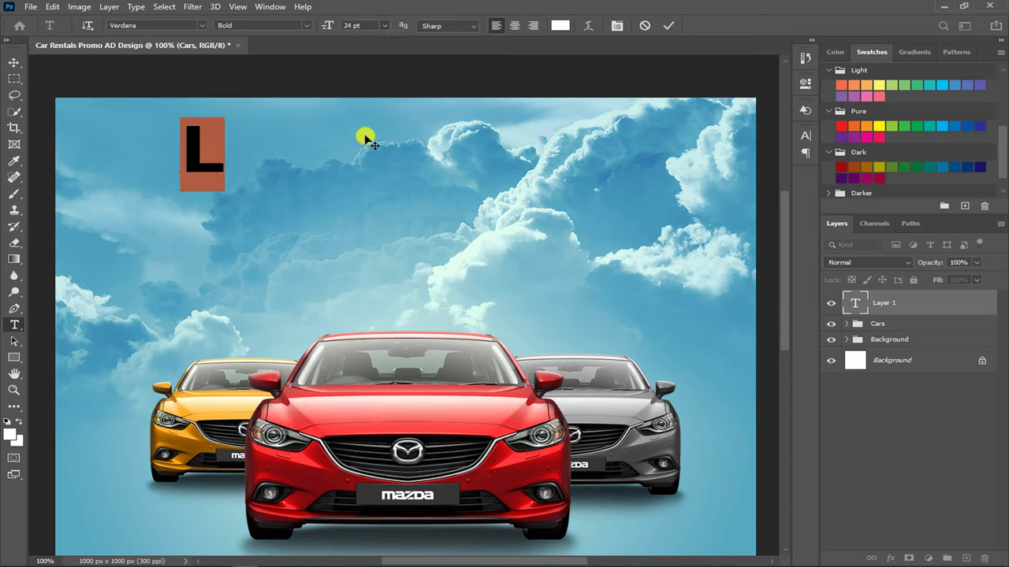
left_click(223, 159)
type("uxury Car R")
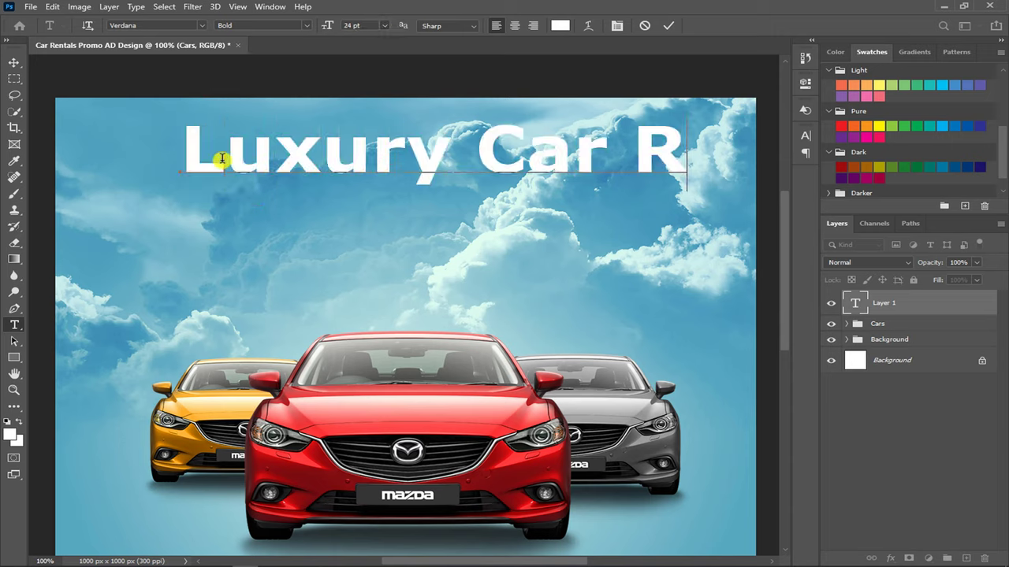
type("ent")
left_click(668, 26)
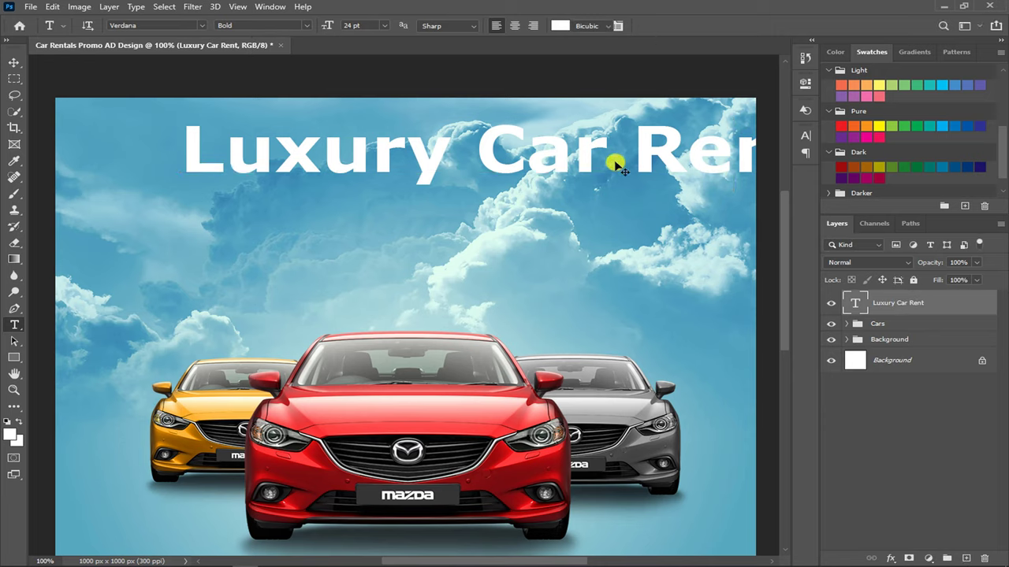
Step: Scale the title down to fit and centre it near the top of the sky
key("ctrl+t")
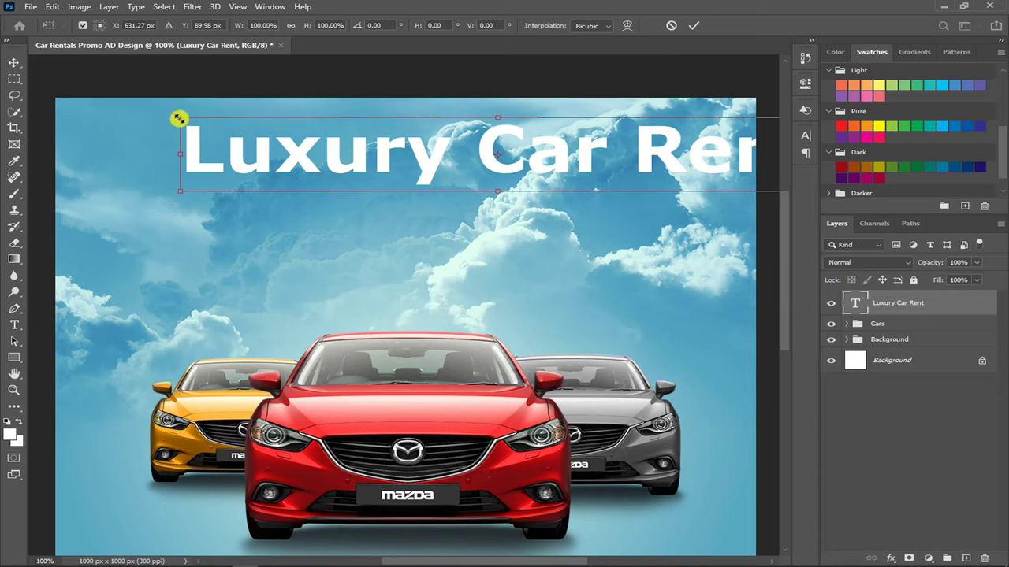
left_click_drag(180, 118, 312, 158)
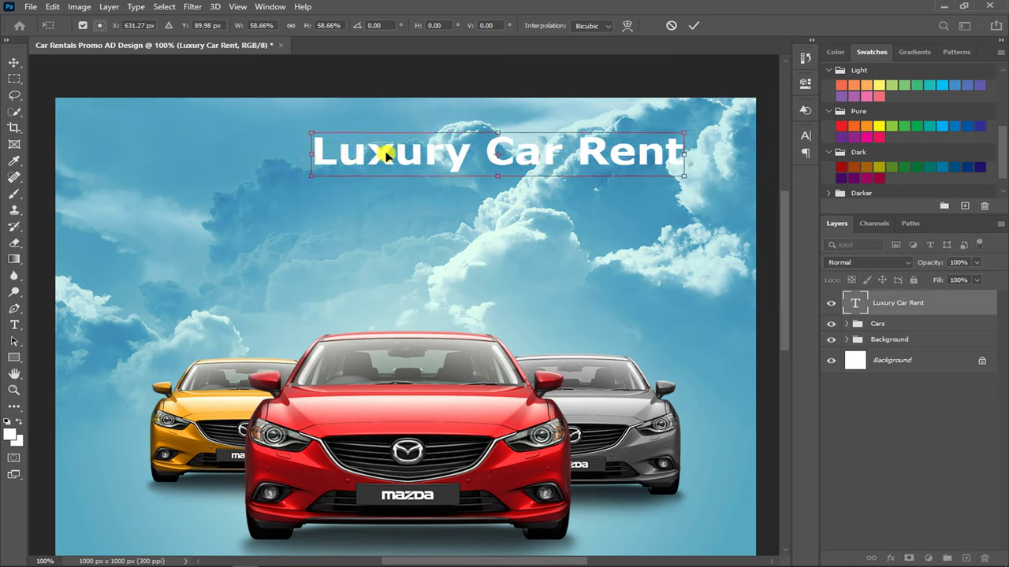
left_click_drag(400, 156, 314, 162)
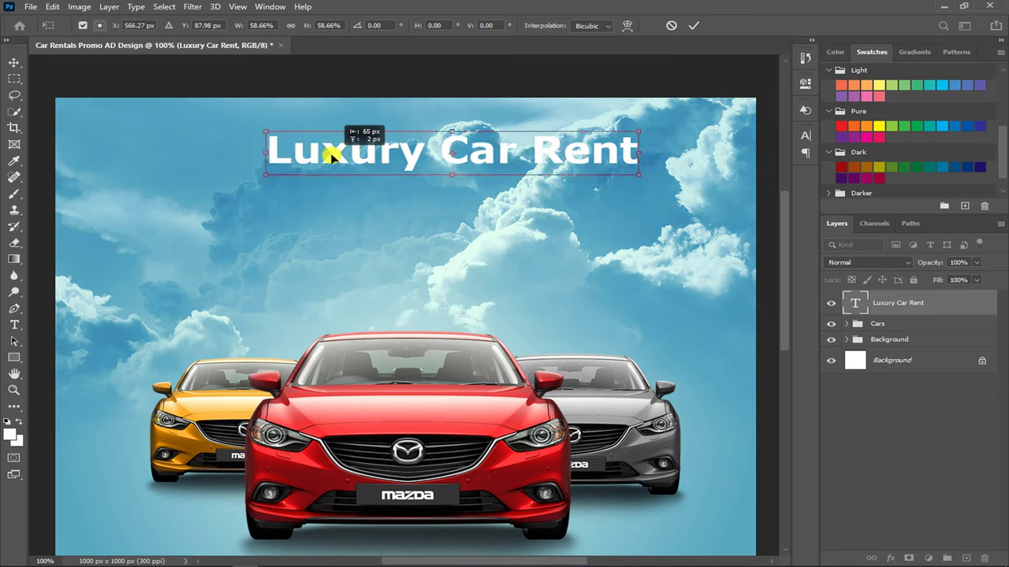
key("Return")
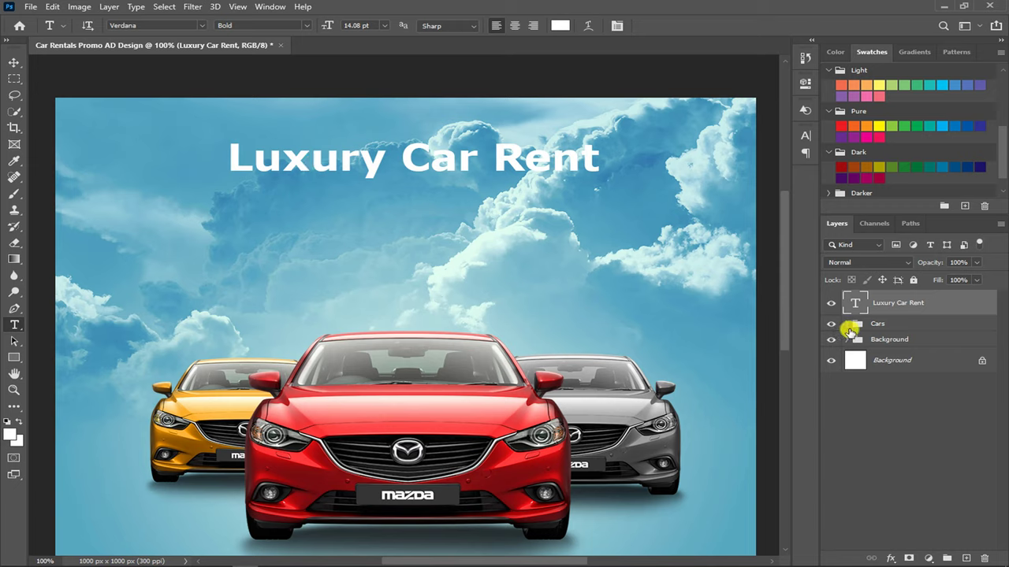
left_click(875, 325)
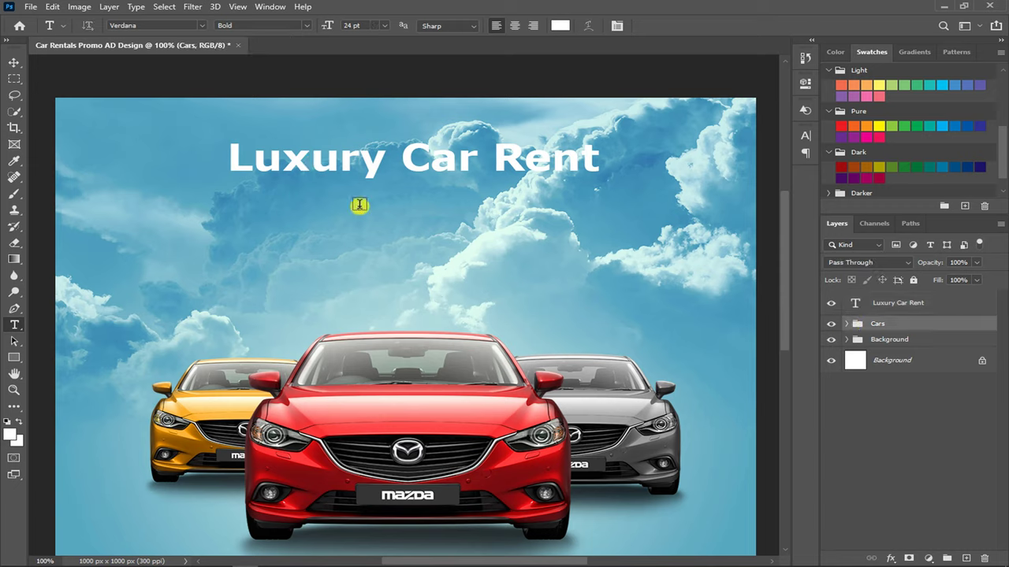
Step: Type 'Exclusive Collection', then shrink it and position it under the title
left_click(229, 208)
type("Exclus")
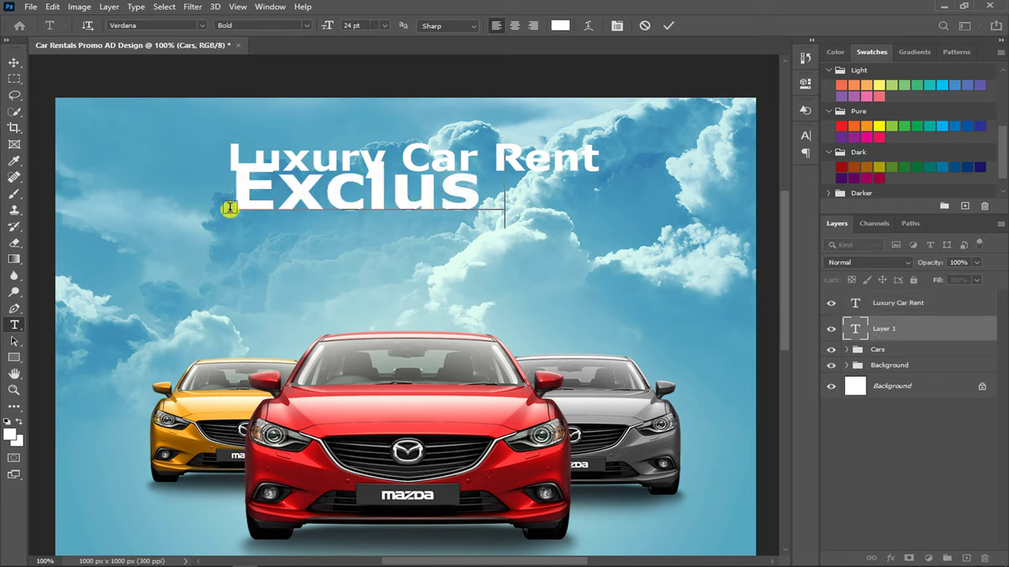
type("ive Collection")
key("ctrl+Return")
key("ctrl+t")
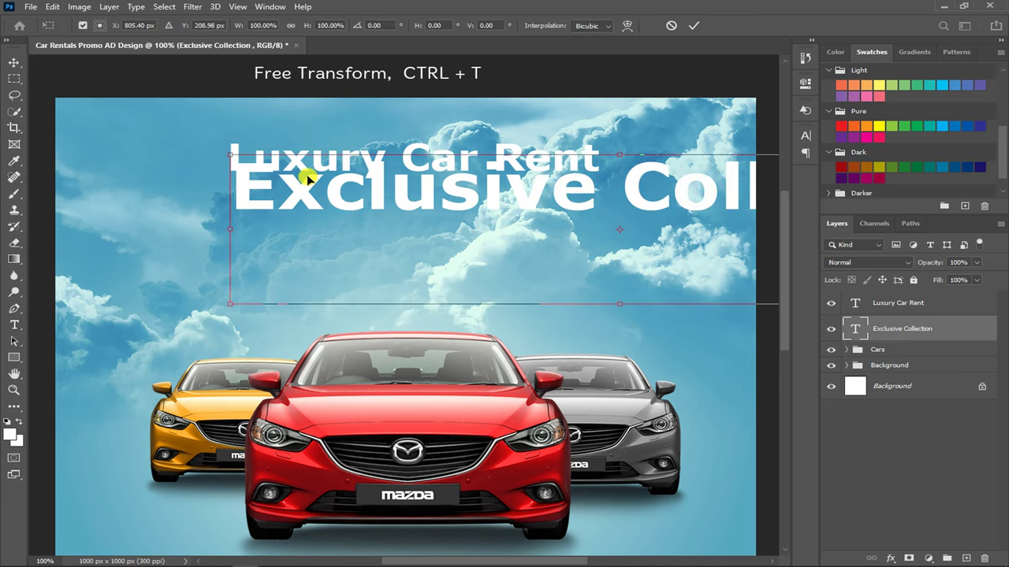
left_click_drag(231, 156, 464, 248)
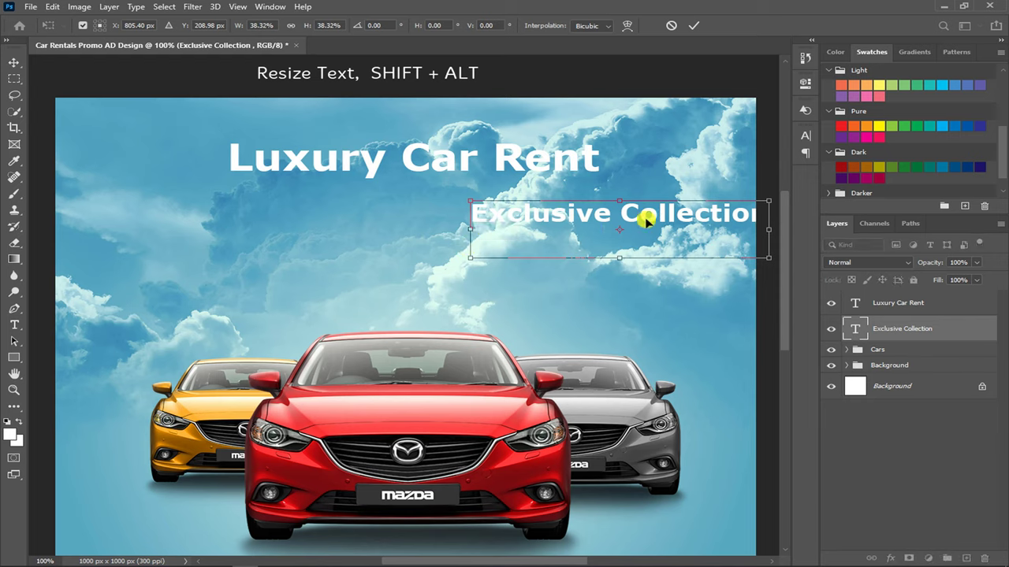
left_click_drag(646, 218, 433, 187)
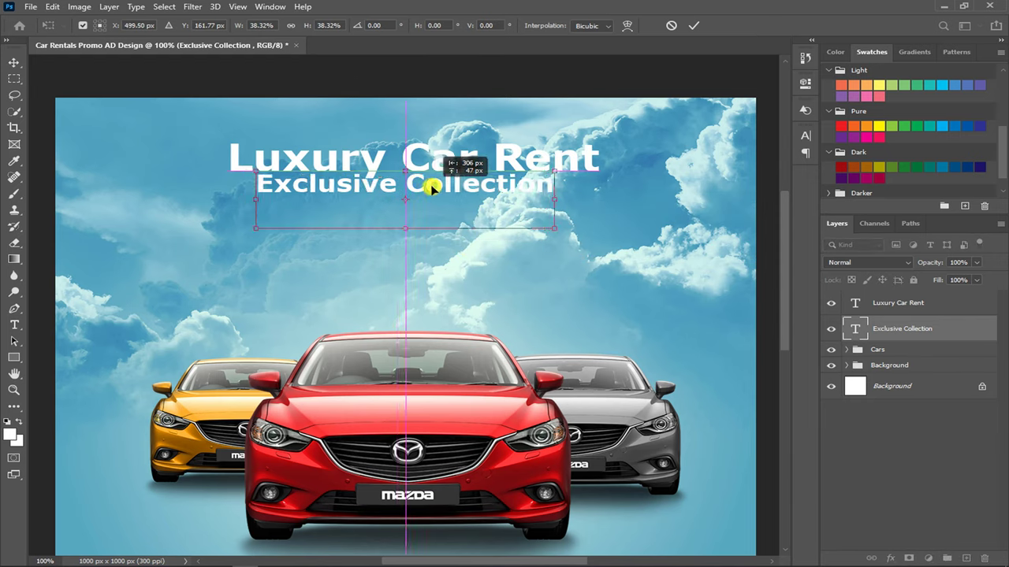
key("Return")
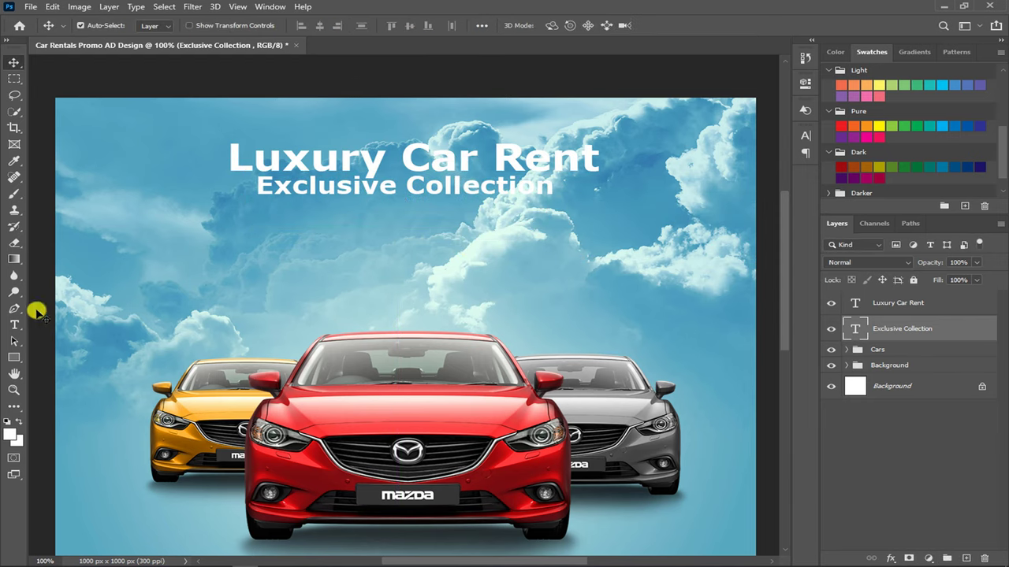
Step: Style the subtitle in Carosello font at 16 pt, coloured black
left_click(15, 325)
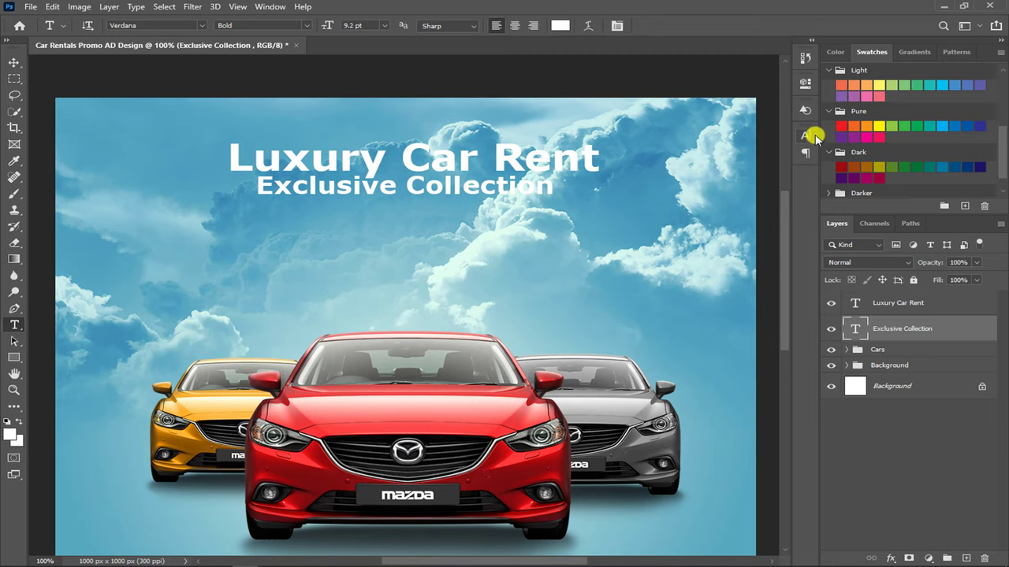
left_click(805, 135)
left_click(709, 155)
type("car")
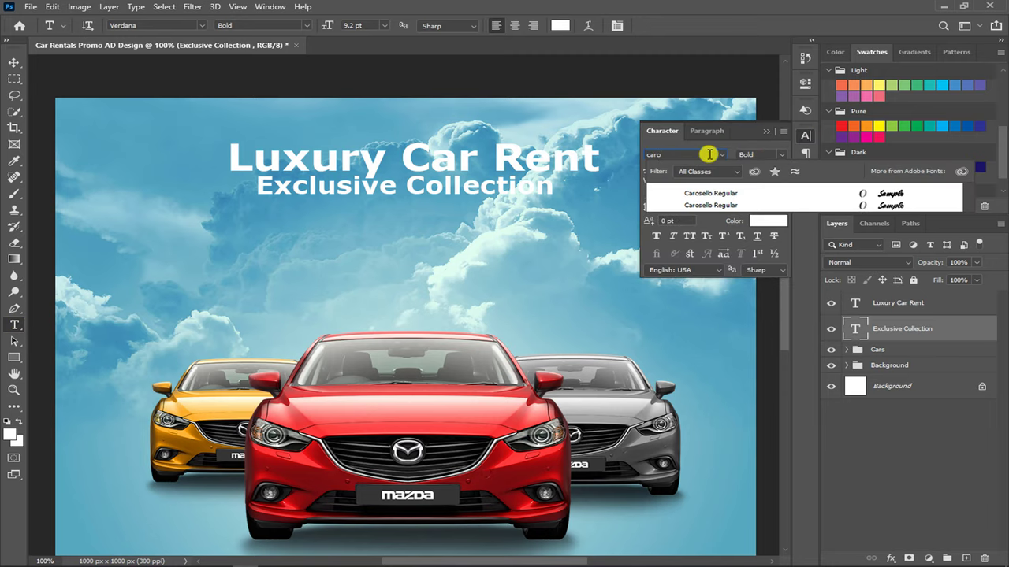
left_click(725, 193)
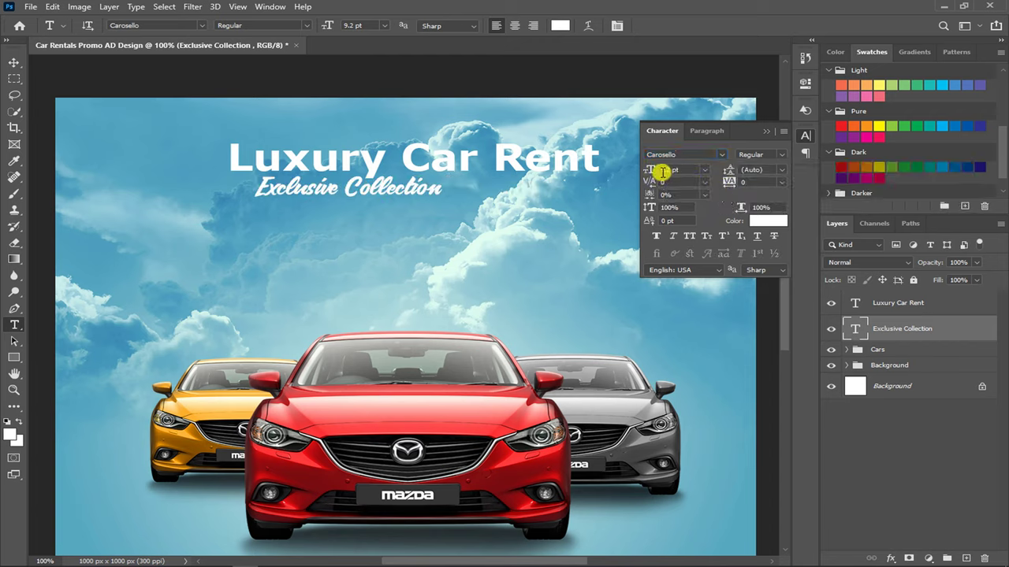
left_click_drag(648, 173, 654, 173)
left_click(760, 221)
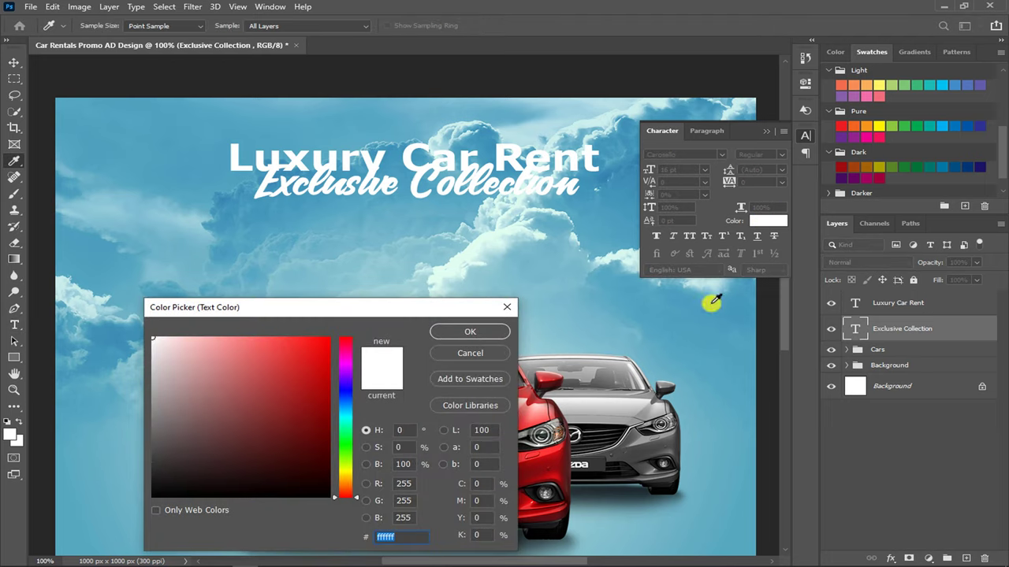
left_click(157, 497)
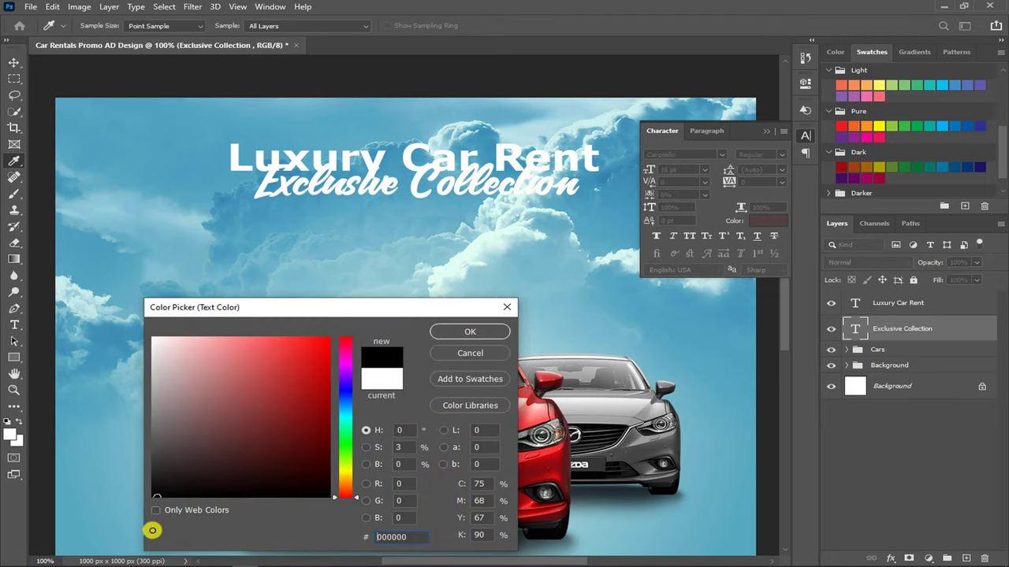
left_click_drag(152, 530, 144, 542)
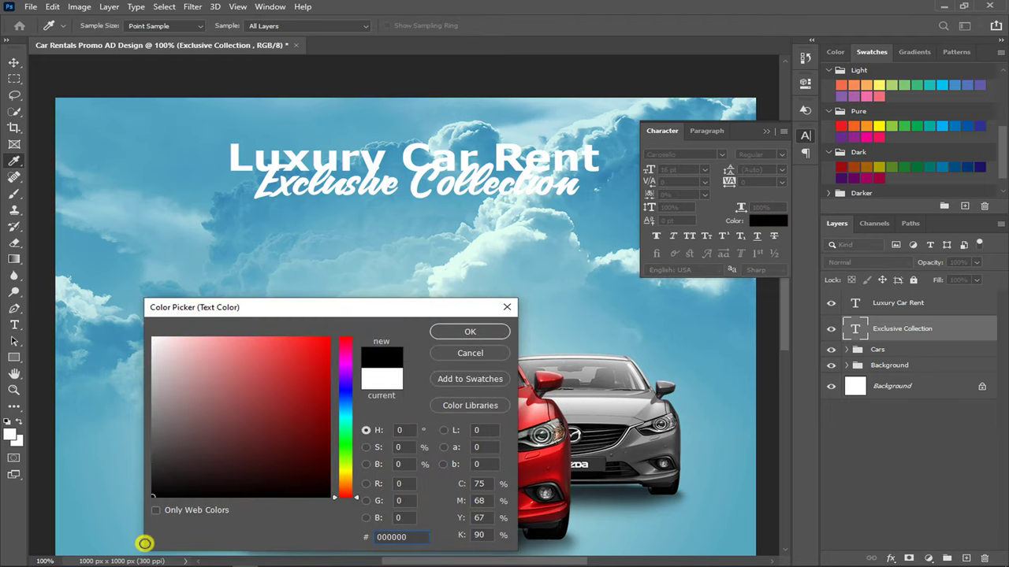
left_click(467, 331)
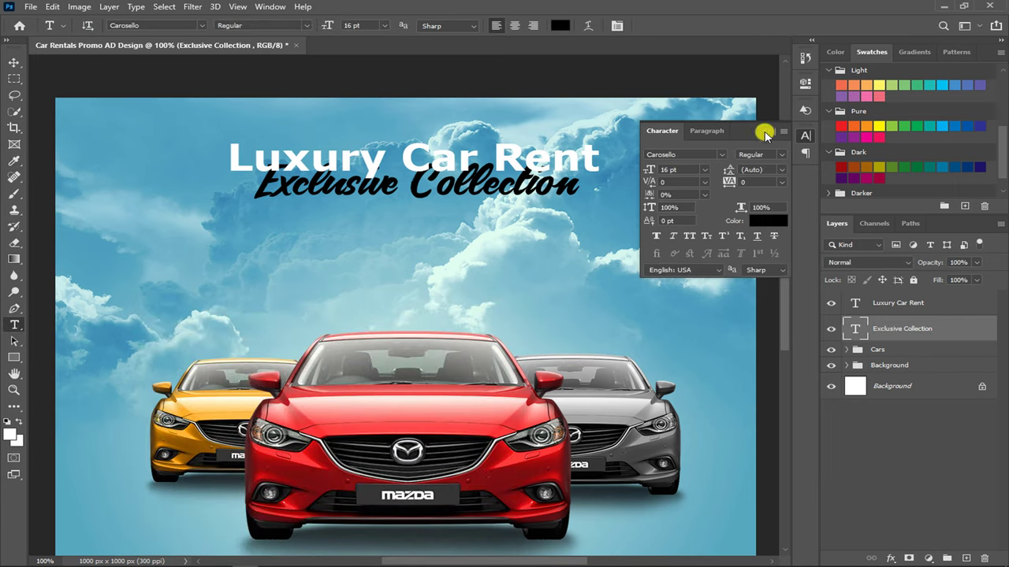
left_click(765, 131)
Step: Move the Exclusive Collection layer above Luxury Car Rent and nudge the subtitle left
key("v")
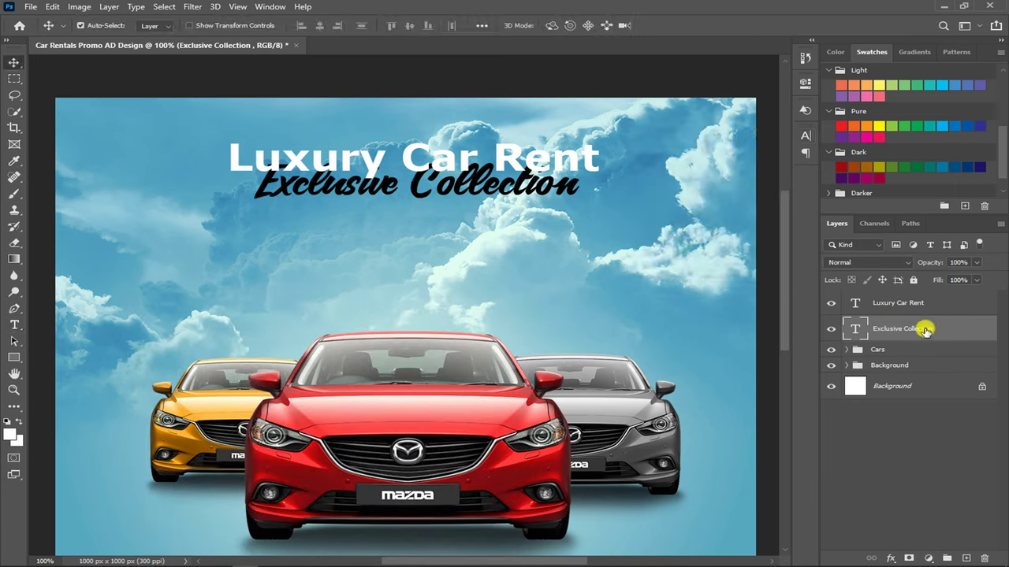
left_click_drag(924, 329, 917, 300)
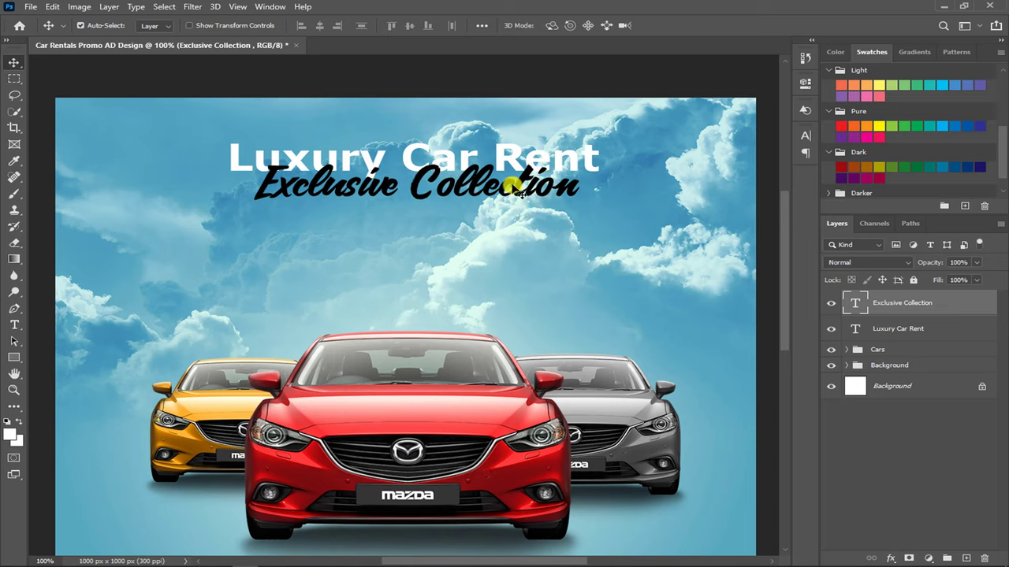
left_click_drag(521, 191, 520, 191)
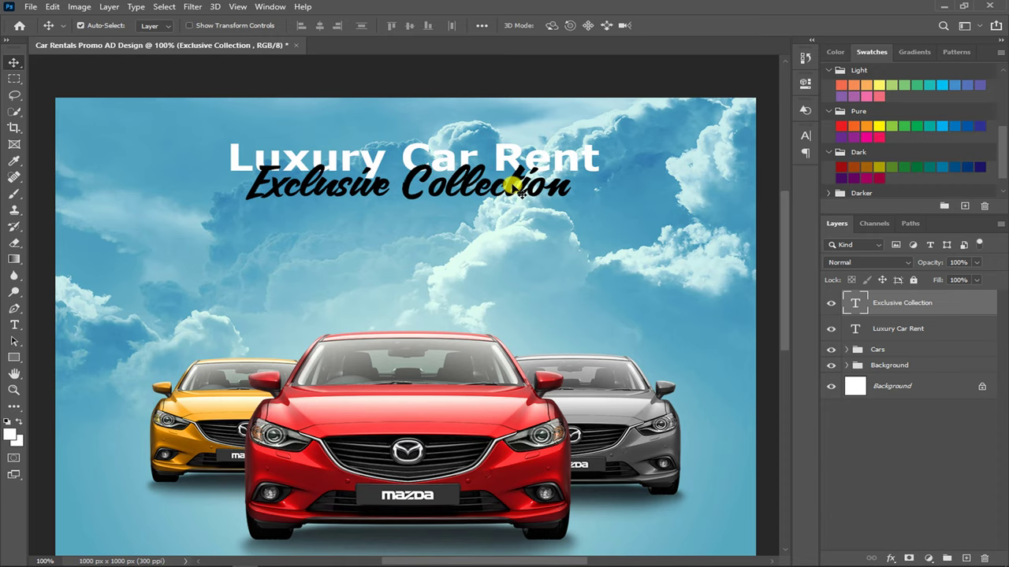
Step: Give the Luxury Car Rent title a drop shadow with 4 px distance and lower opacity
left_click(968, 327)
double_click(968, 327)
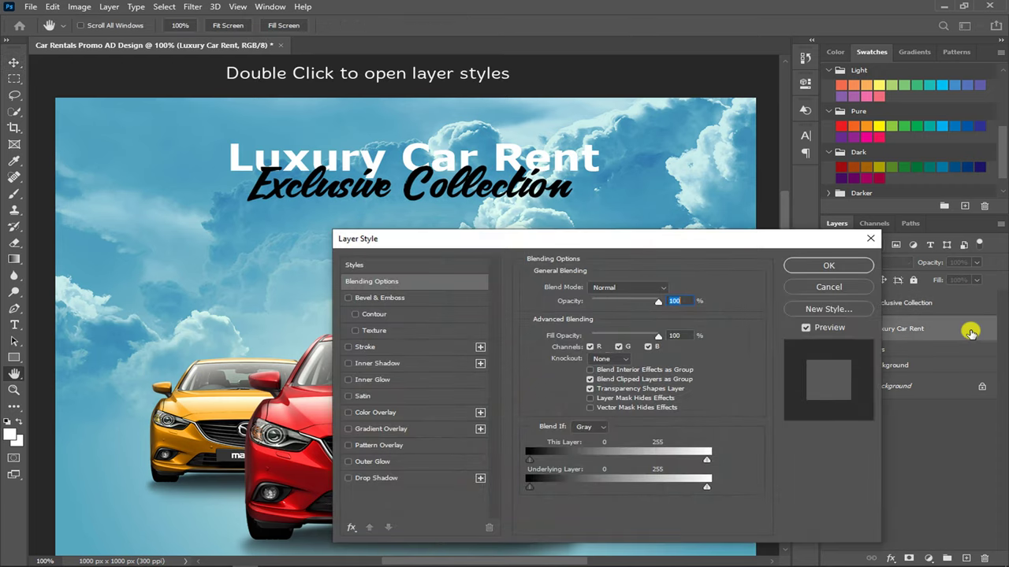
left_click(377, 478)
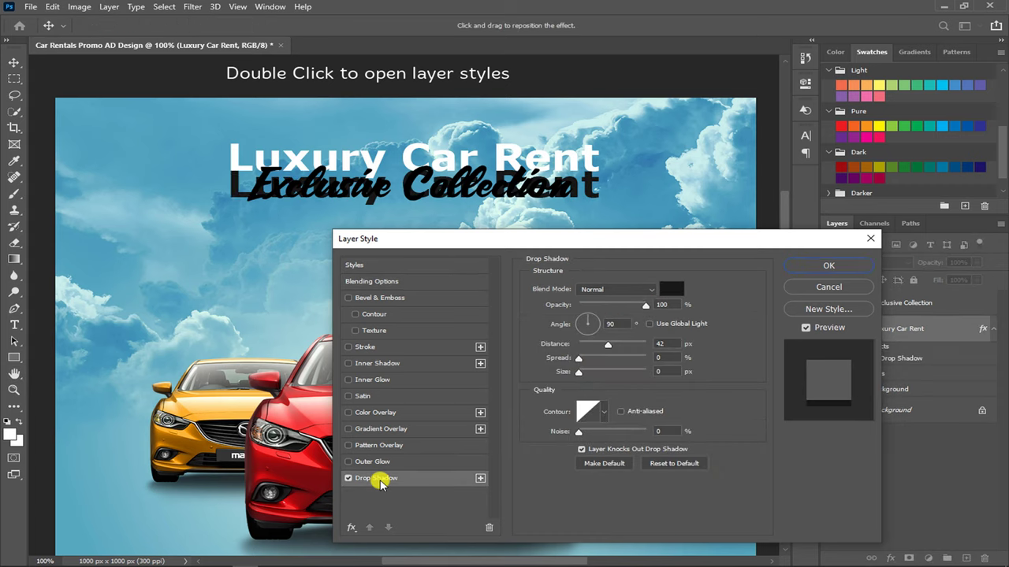
left_click_drag(607, 347, 580, 347)
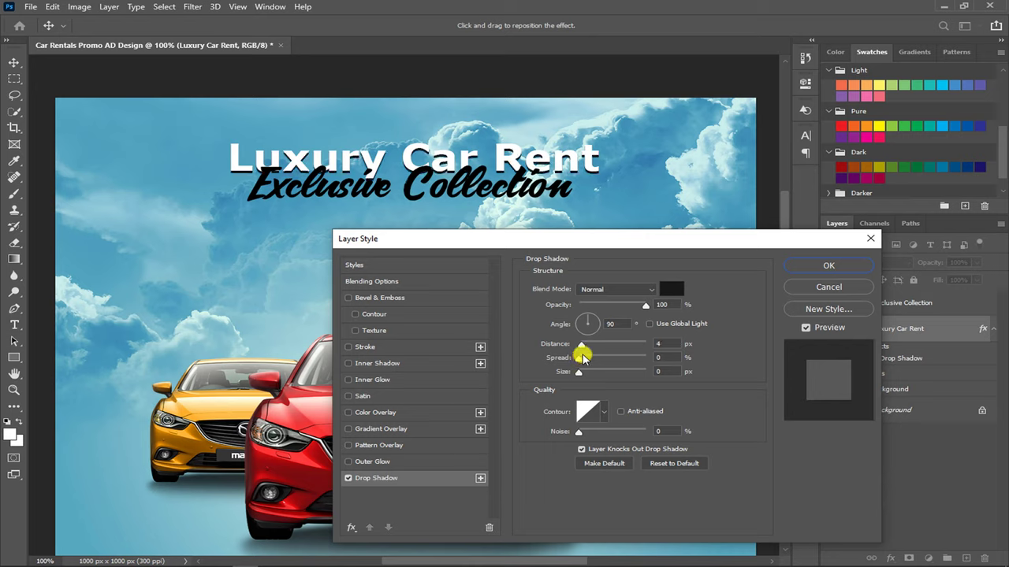
mouse_move(581, 360)
left_mouse_down()
mouse_move(580, 390)
mouse_move(588, 371)
left_mouse_up()
left_click_drag(646, 306, 644, 309)
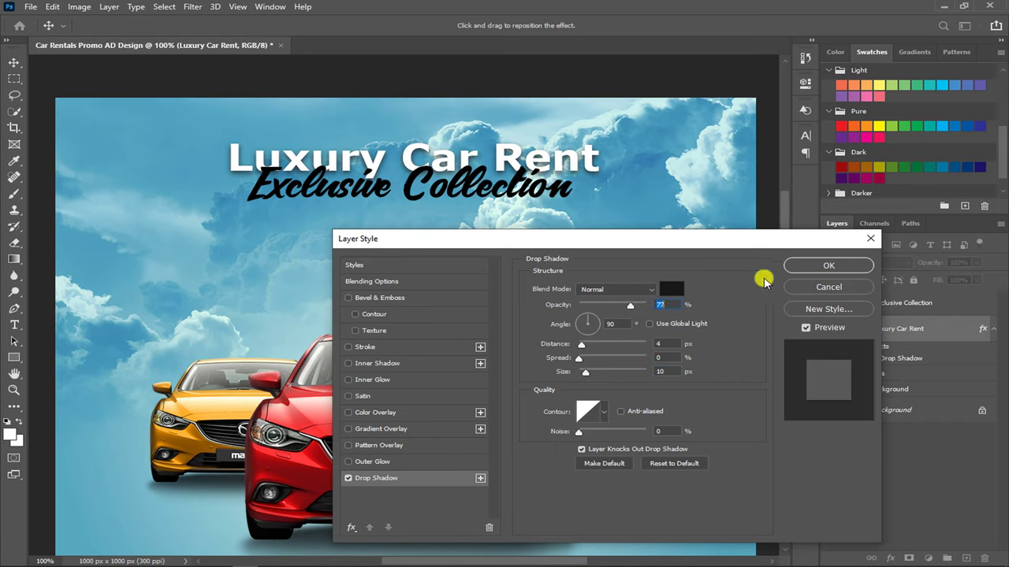
left_click(812, 266)
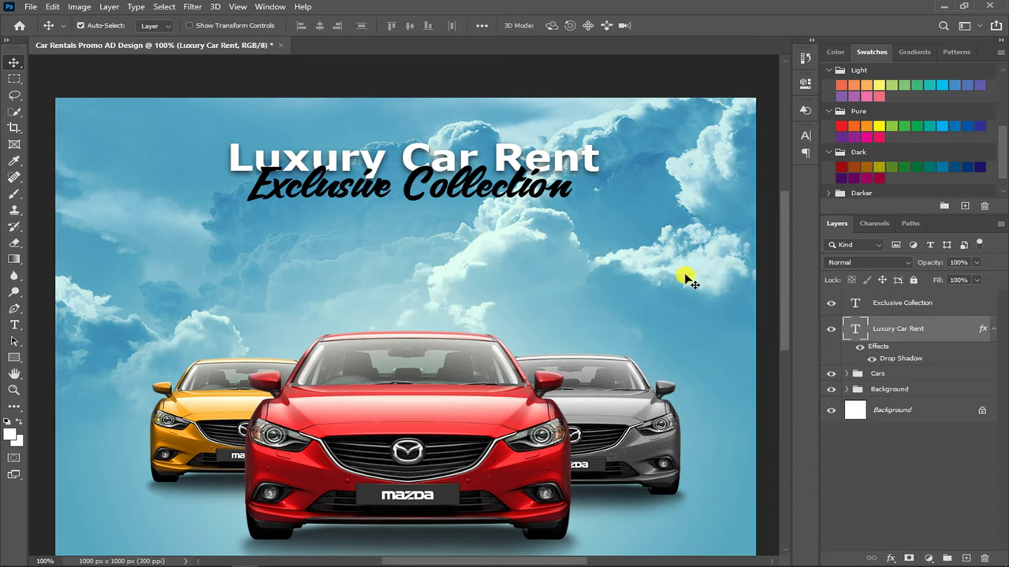
Step: Draw a white ellipse and centre it below the Exclusive Collection subtitle
right_click(15, 356)
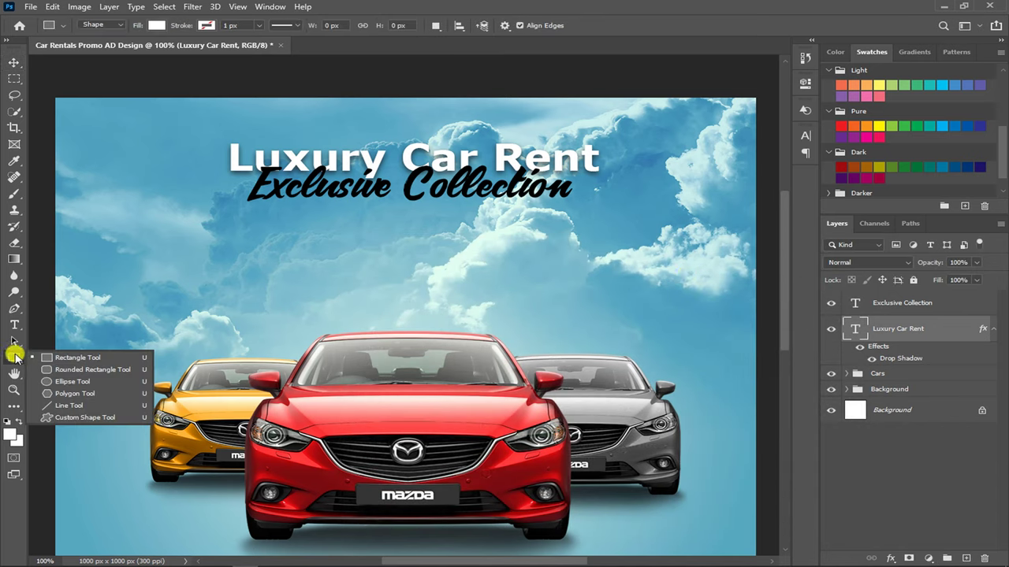
left_click(57, 382)
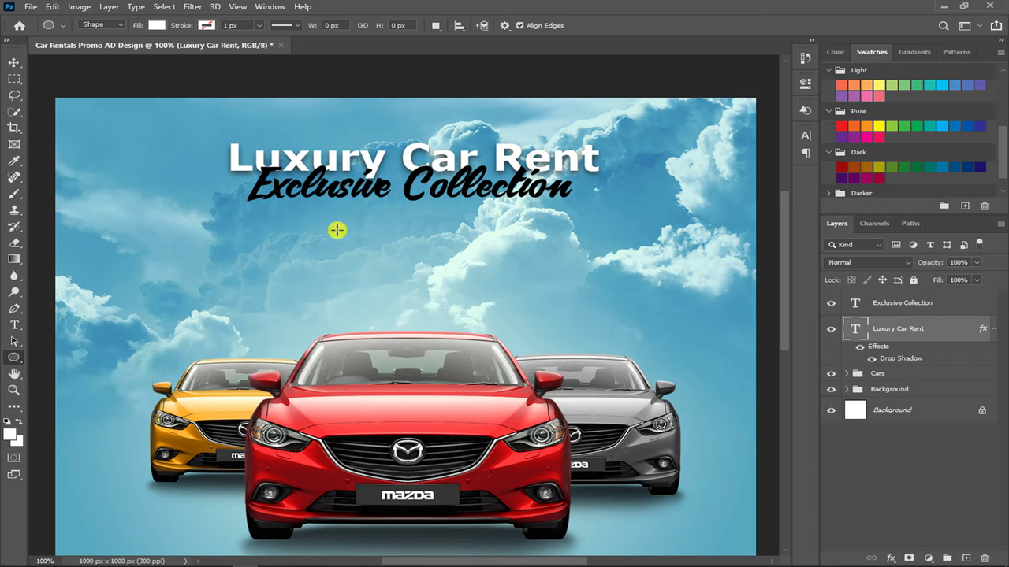
left_click_drag(336, 230, 516, 282)
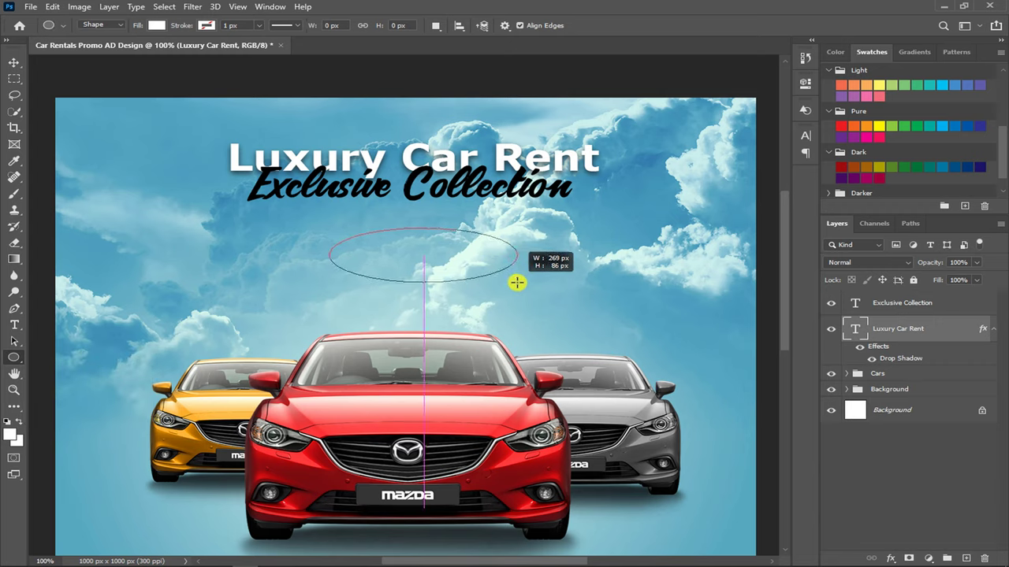
left_click_drag(516, 282, 519, 290)
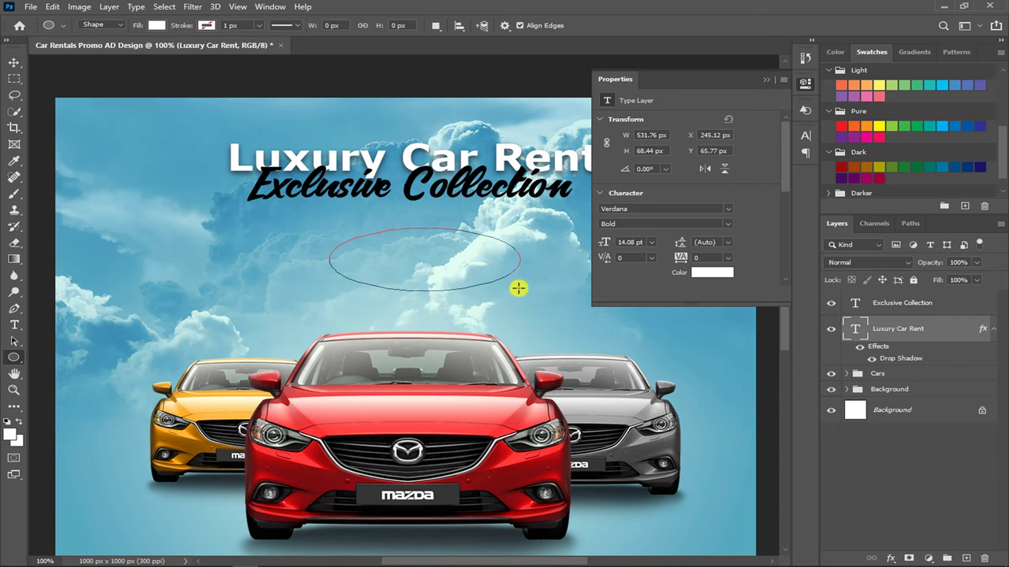
left_click(765, 81)
key("v")
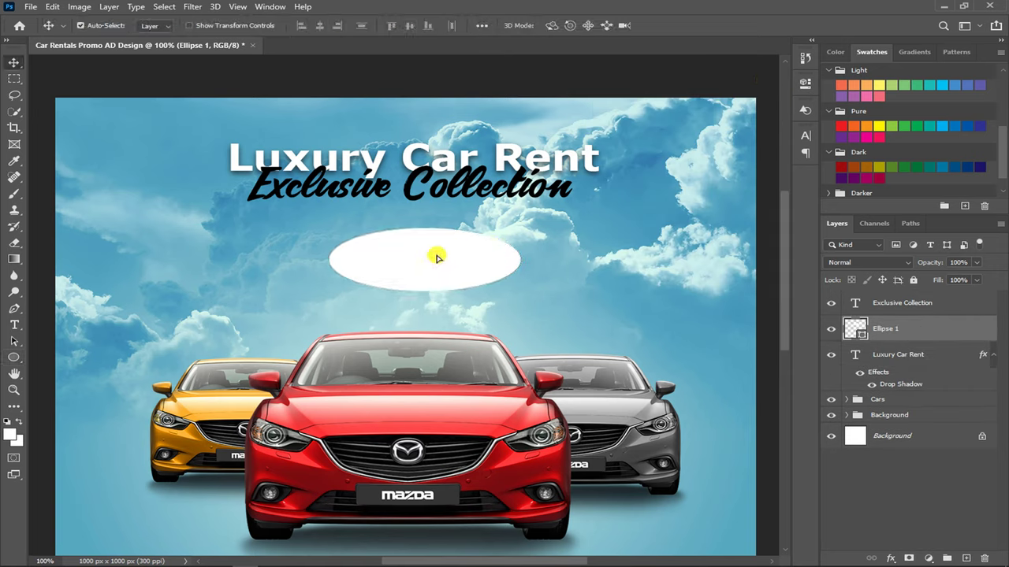
left_click_drag(436, 255, 431, 252)
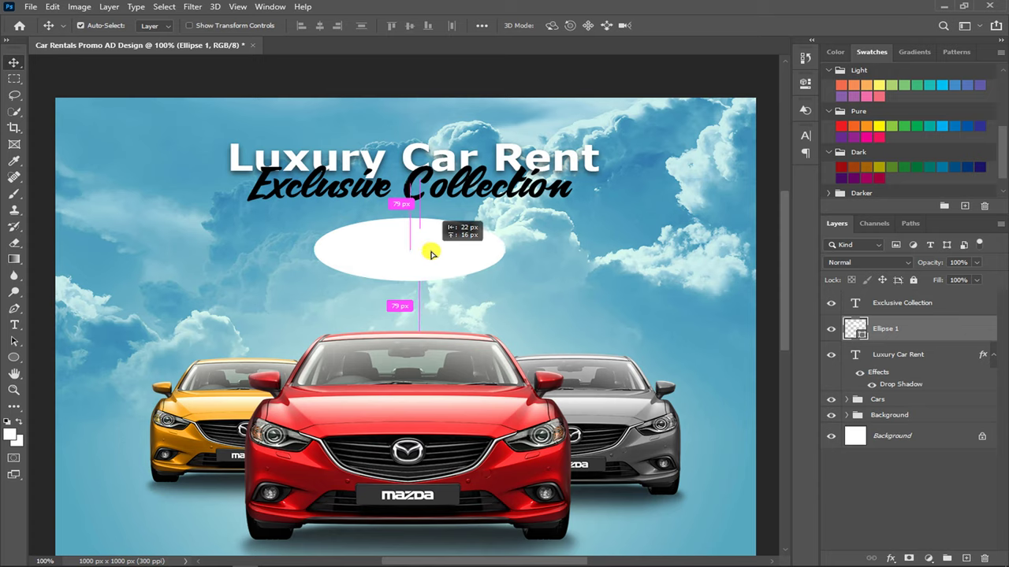
Step: Duplicate the title, move the copy down to the oval, and clear its layer style
left_click(409, 161)
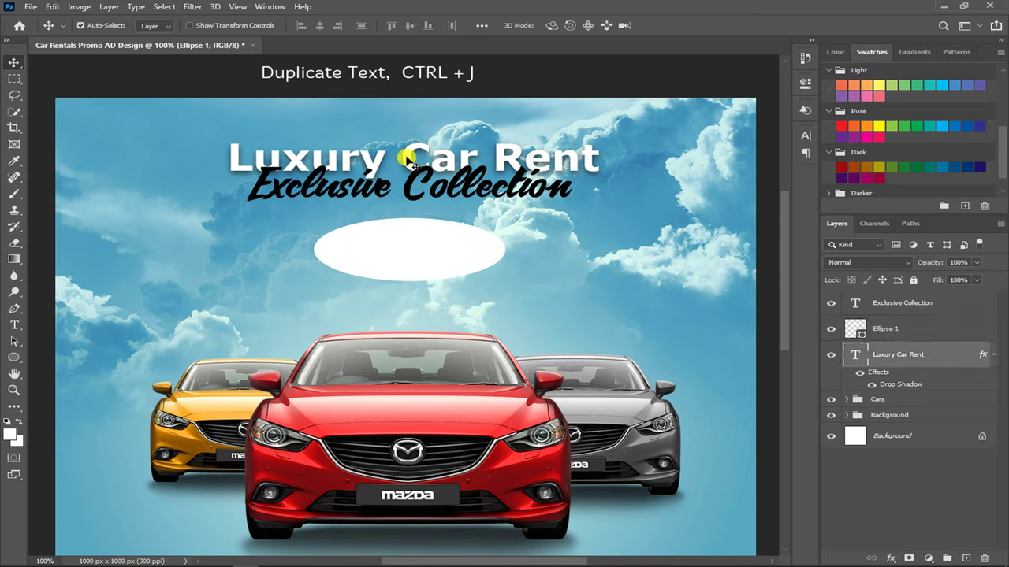
key("ctrl+j")
left_click_drag(408, 158, 400, 300)
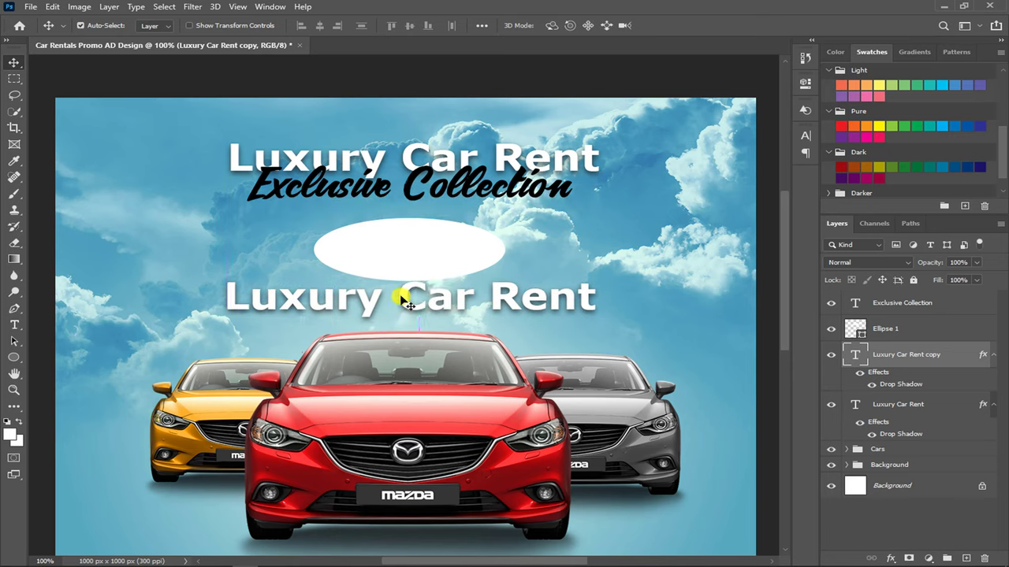
right_click(983, 364)
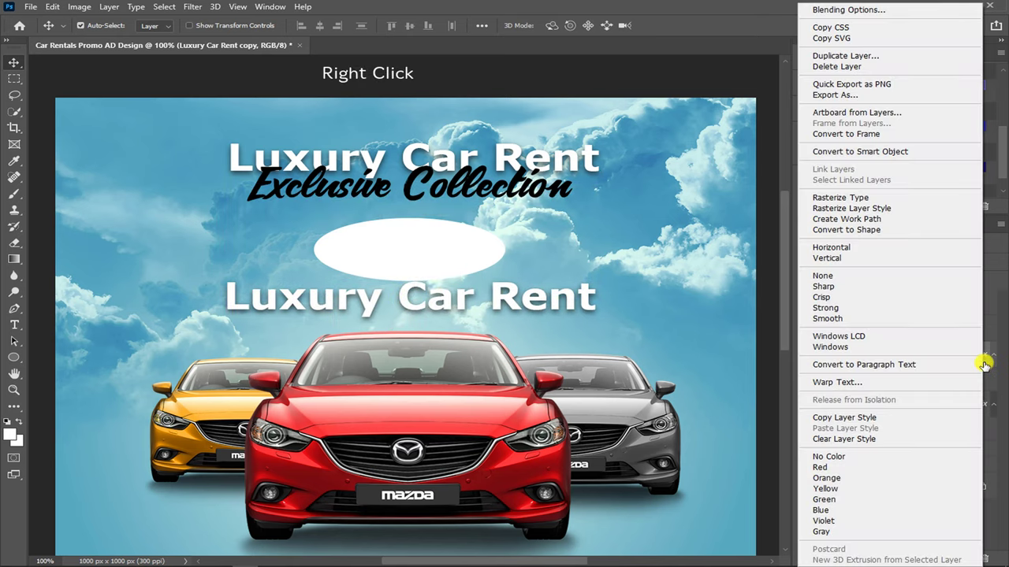
left_click(884, 438)
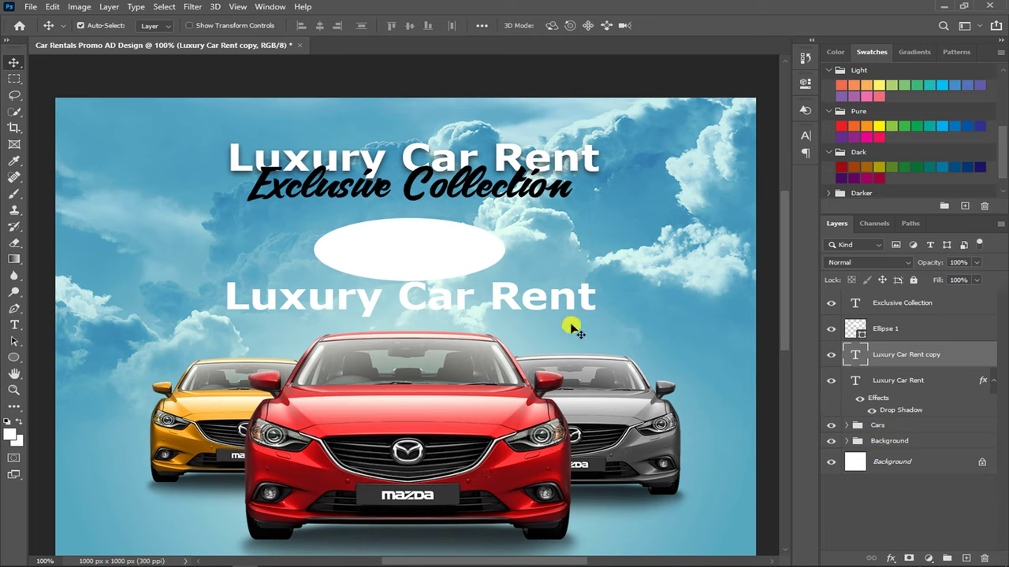
Step: Retype the copy as black 'PRICE STARTING FROM' and scale it into the oval
left_click(14, 325)
left_click(560, 25)
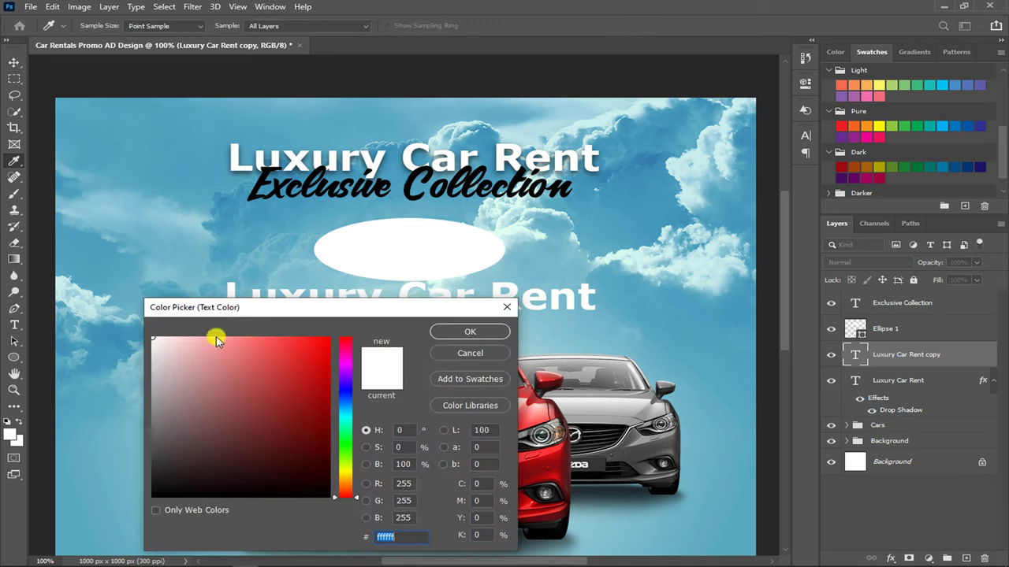
left_click_drag(214, 338, 154, 498)
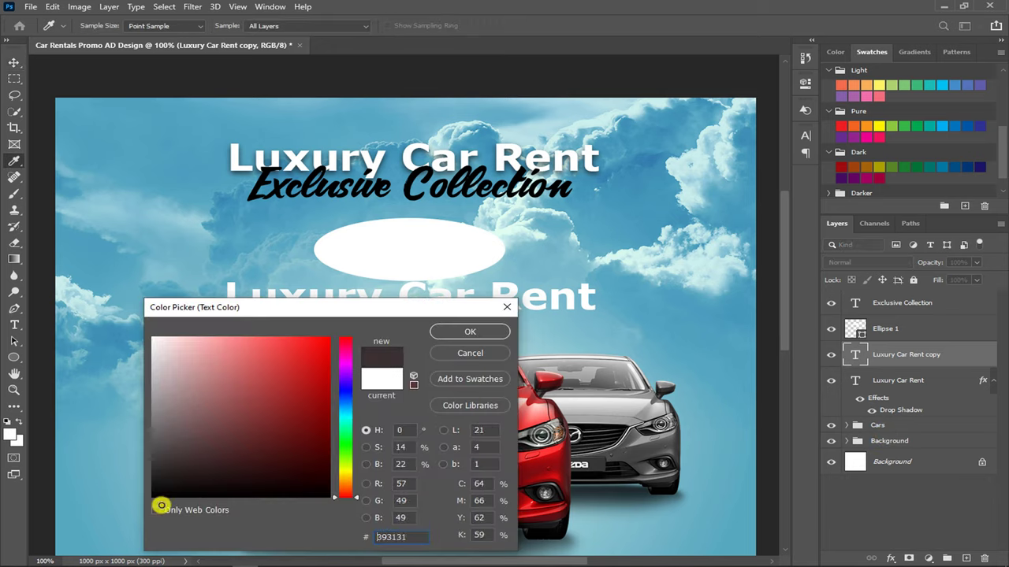
left_click(465, 332)
triple_click(501, 295)
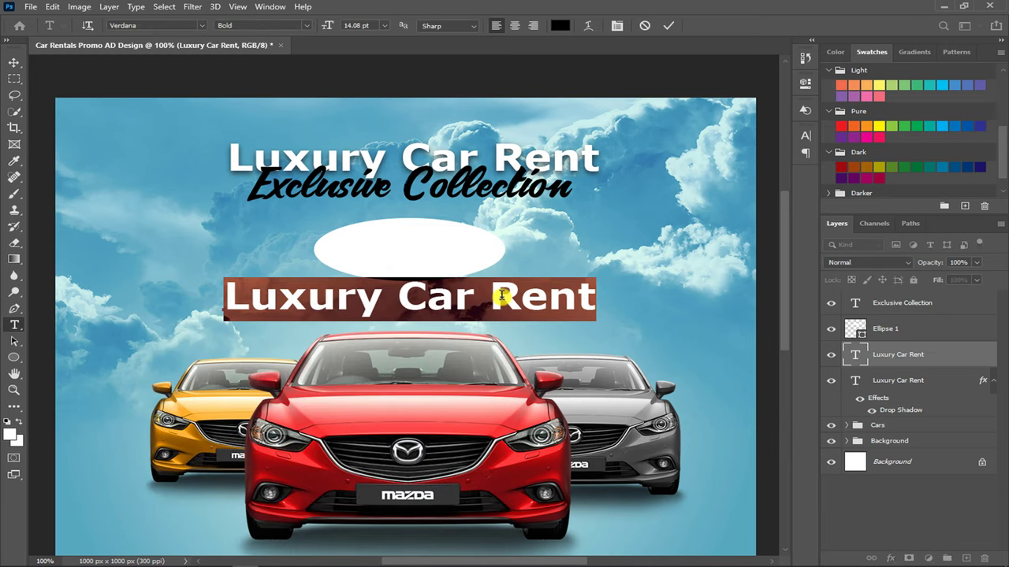
type("PRICE")
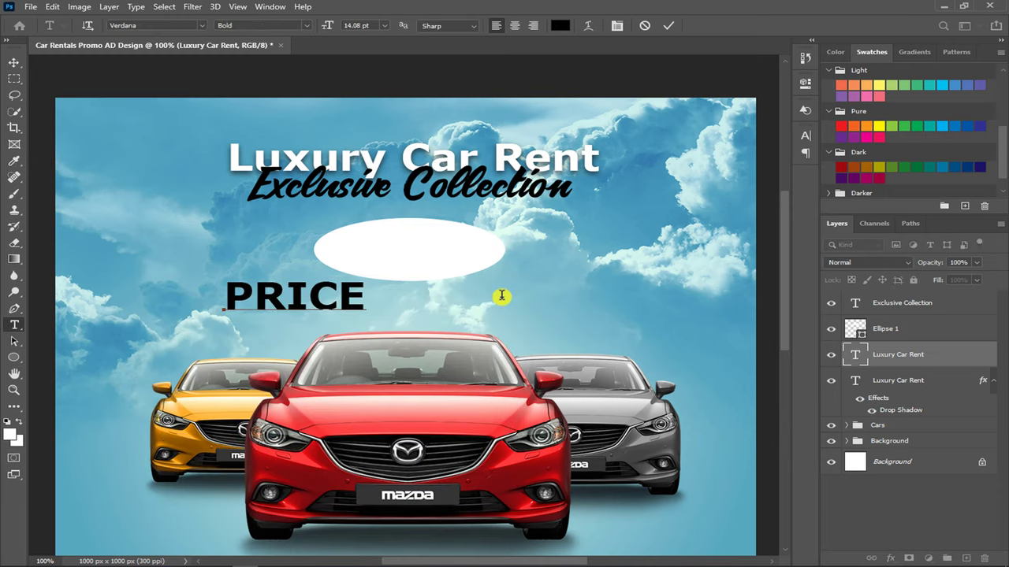
type(" STARTING FROM")
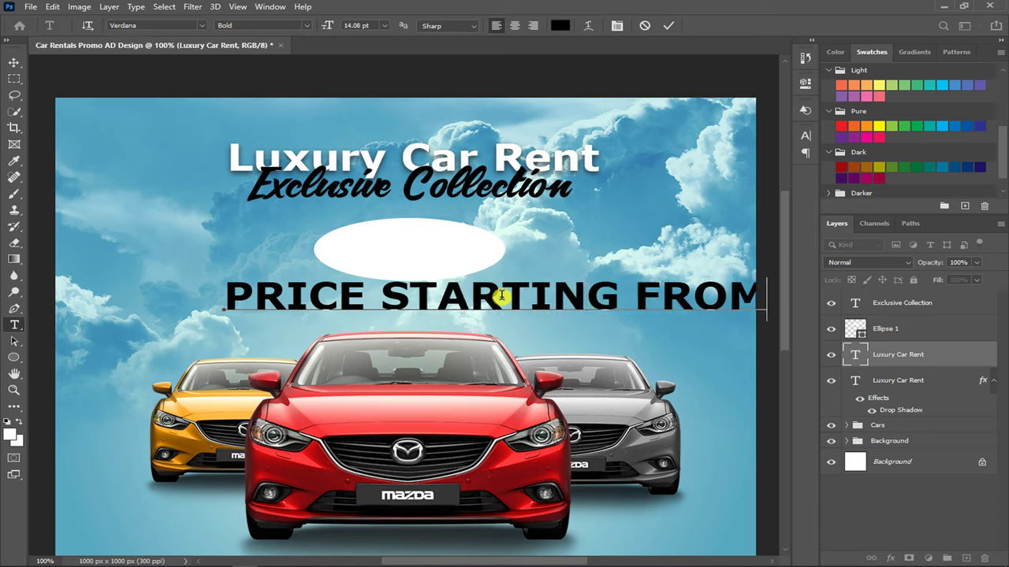
key("ctrl+Return")
key("ctrl+t")
left_click_drag(225, 276, 409, 315)
Step: Duplicate that line into '$99,99' below it and enlarge the price
key("ctrl+j")
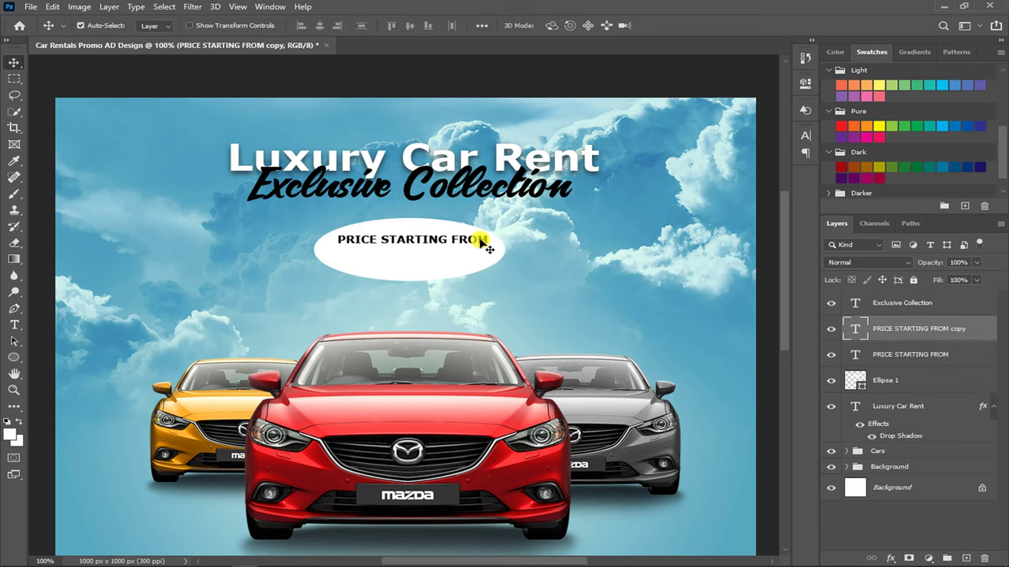
left_click_drag(480, 241, 480, 271)
type("$99,99")
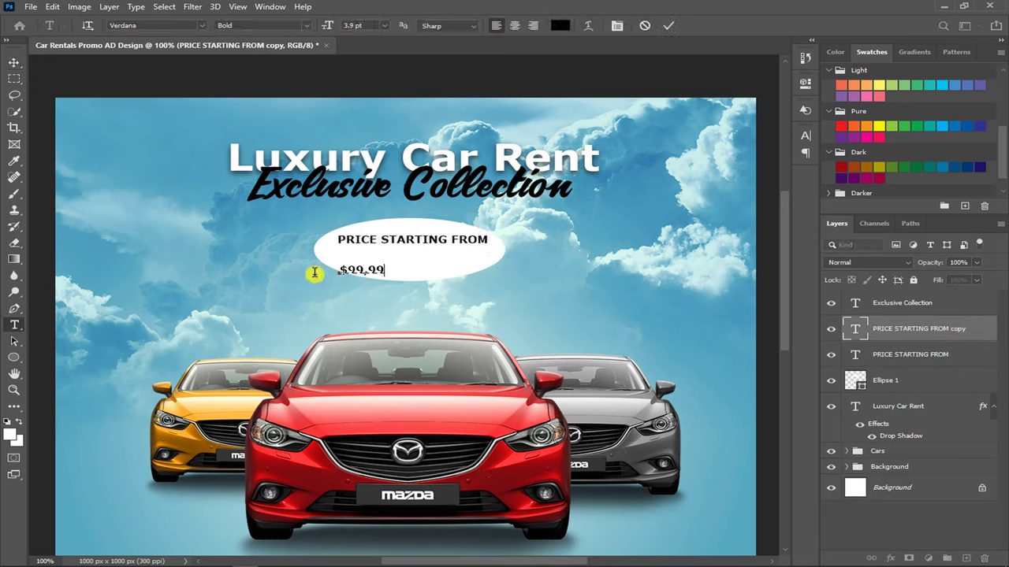
left_click(670, 25)
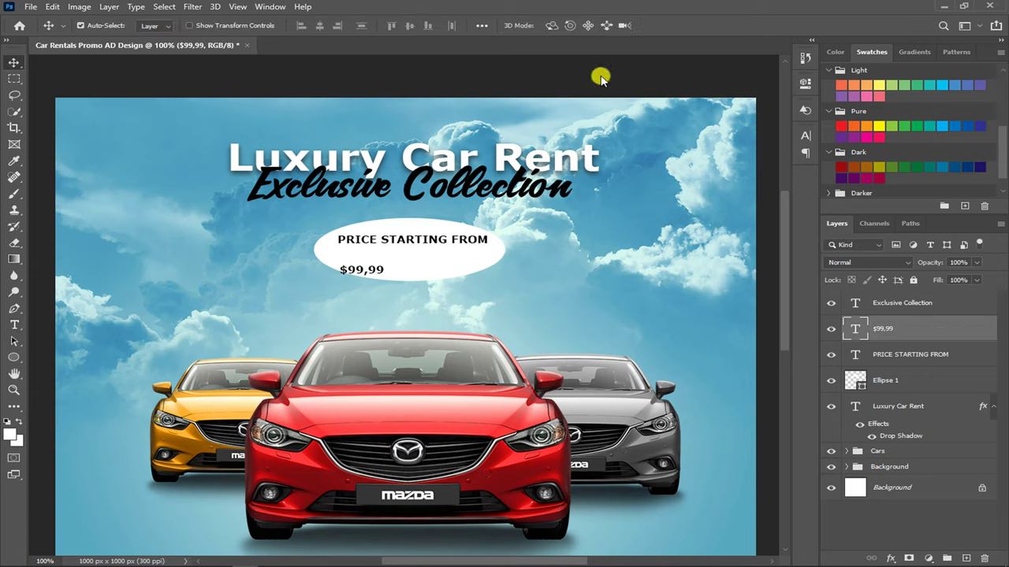
left_click(385, 271)
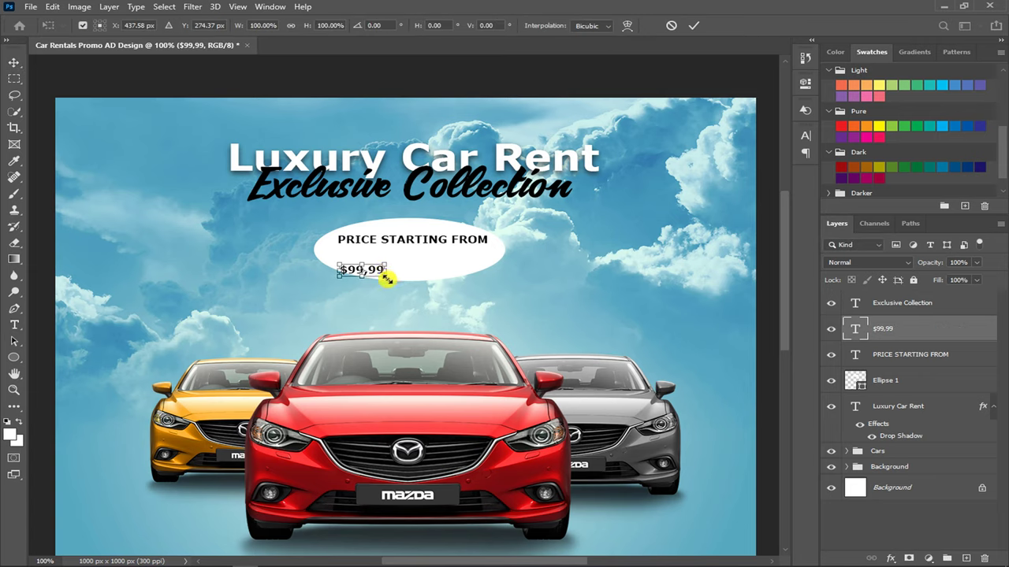
mouse_move(394, 289)
left_mouse_down()
mouse_move(423, 288)
mouse_move(436, 257)
left_mouse_up()
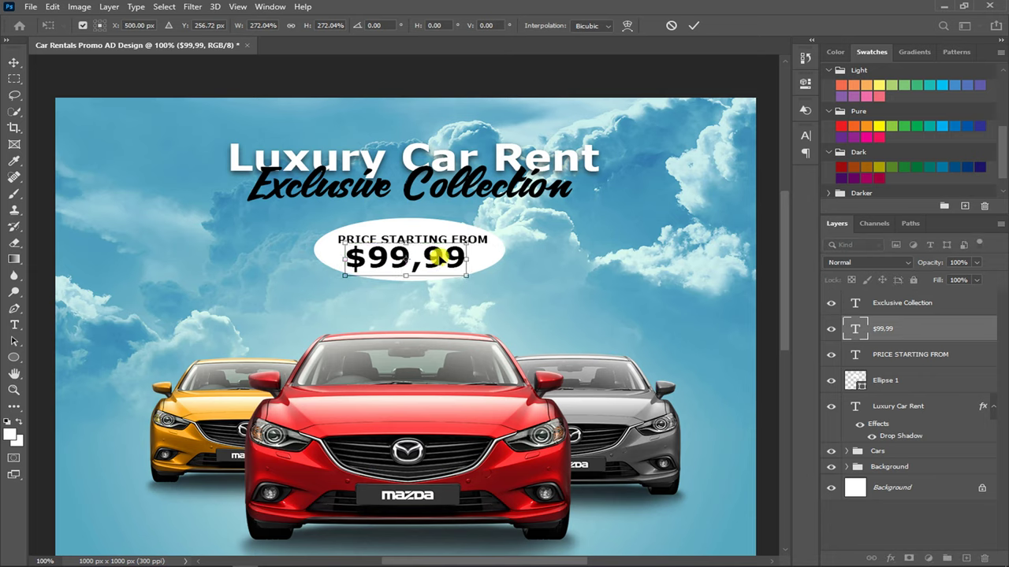
key("Return")
Step: Make $99,99 bold italic with superscript cents and centre it in the oval
left_click(805, 139)
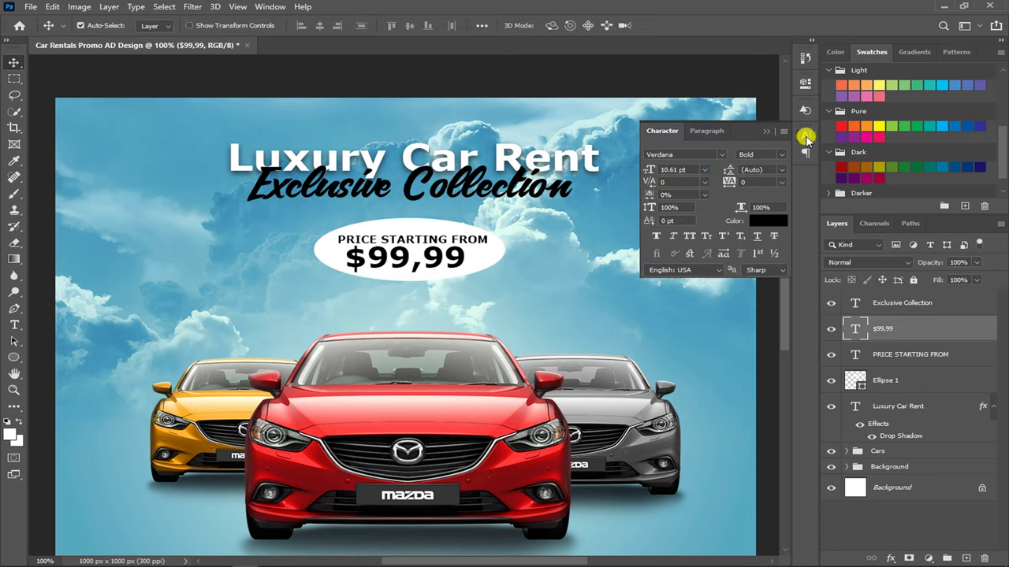
left_click(782, 156)
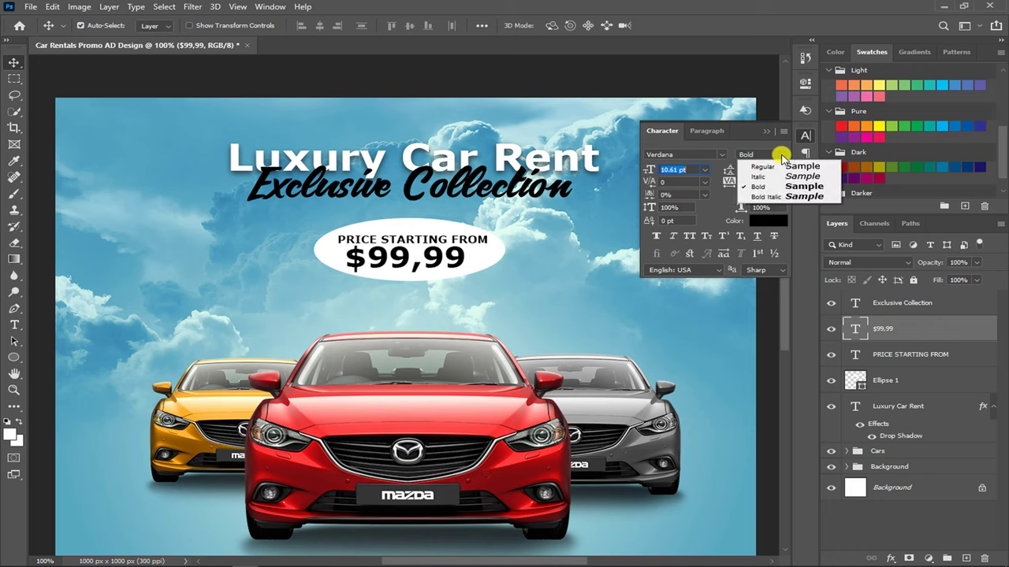
left_click(778, 198)
key("t")
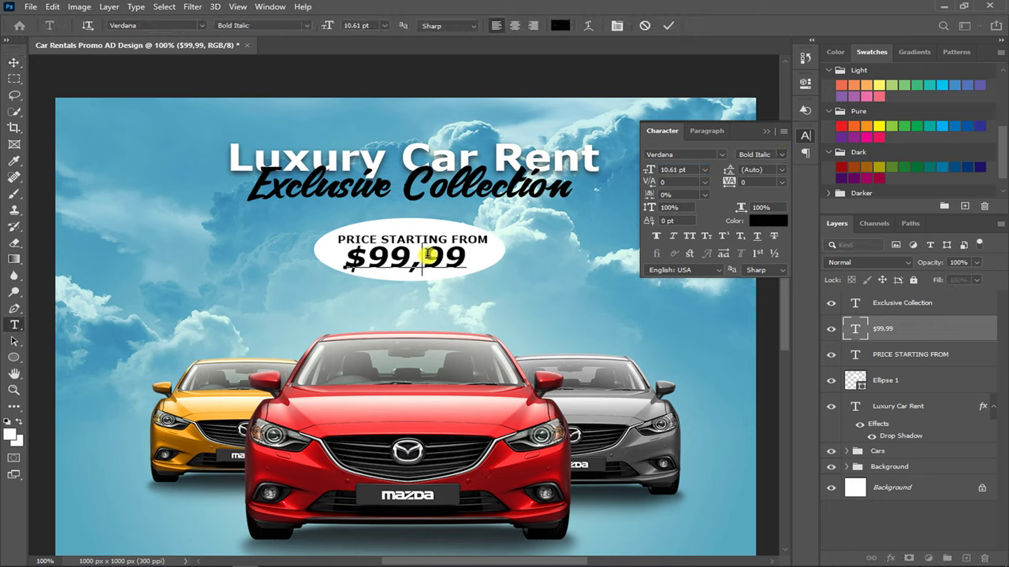
left_click_drag(423, 258, 467, 257)
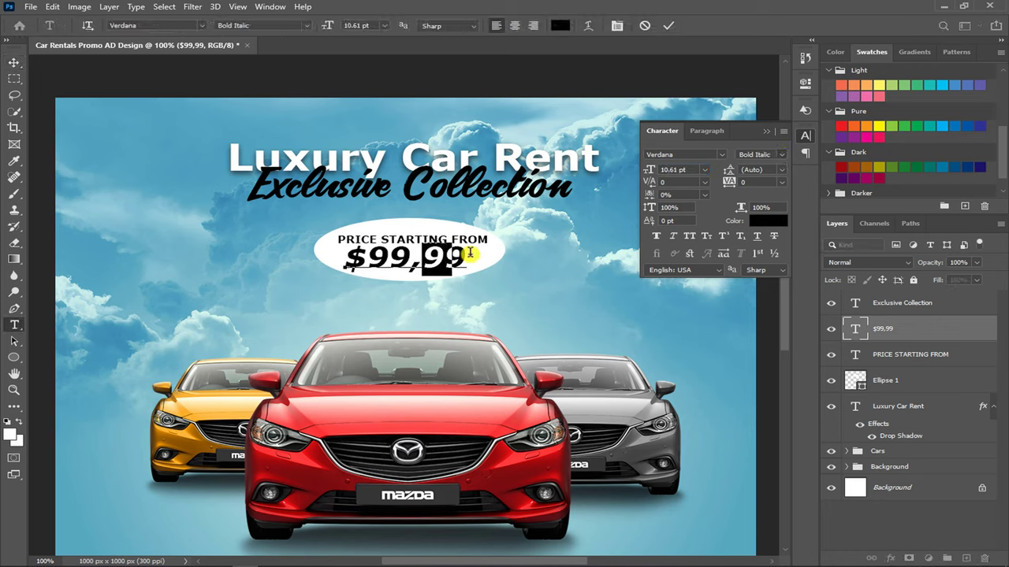
left_click(723, 237)
left_click(670, 28)
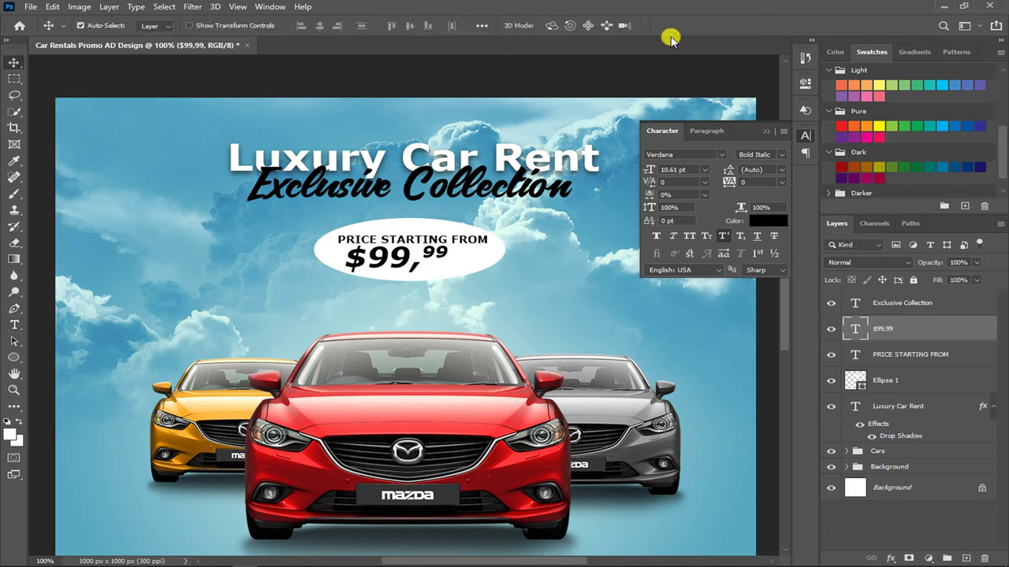
left_click(764, 131)
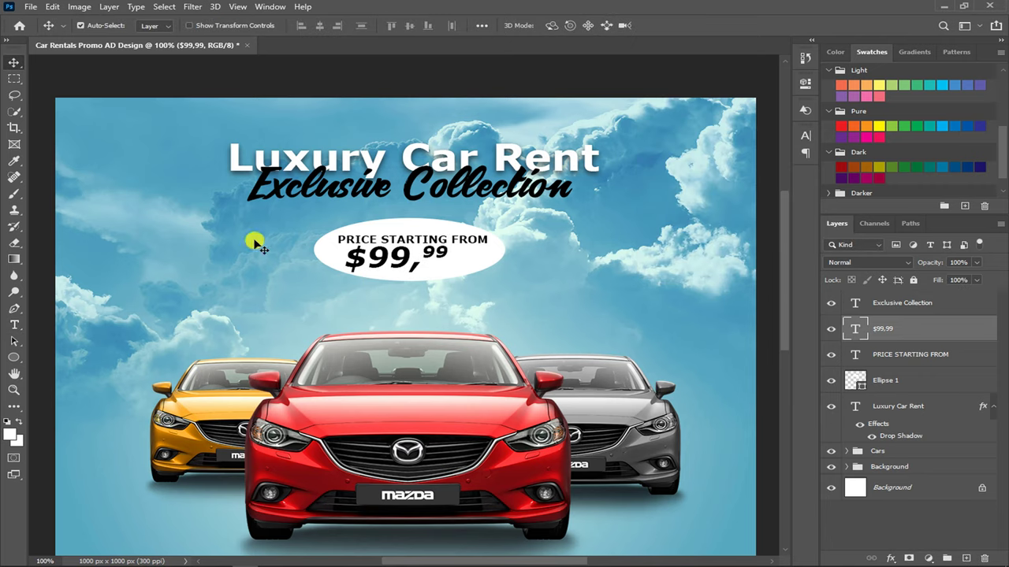
left_click_drag(376, 260, 386, 259)
Step: Draw a text box below the left car and fill it with Lorem ipsum placeholder text
left_click(910, 353)
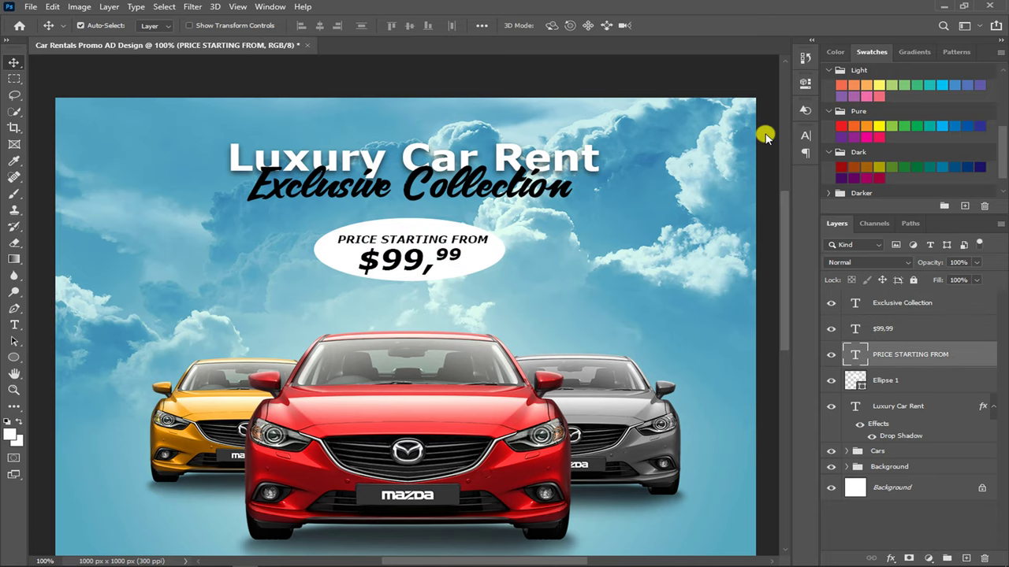
scroll(765, 135, "down", 1)
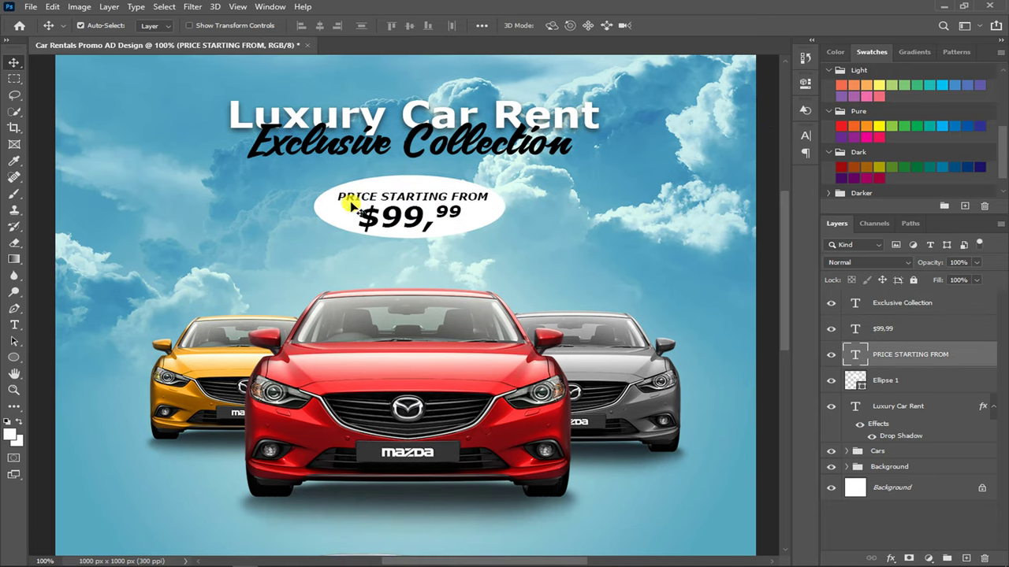
left_click(14, 325)
scroll(185, 352, "down", 2)
scroll(186, 352, "down", 1)
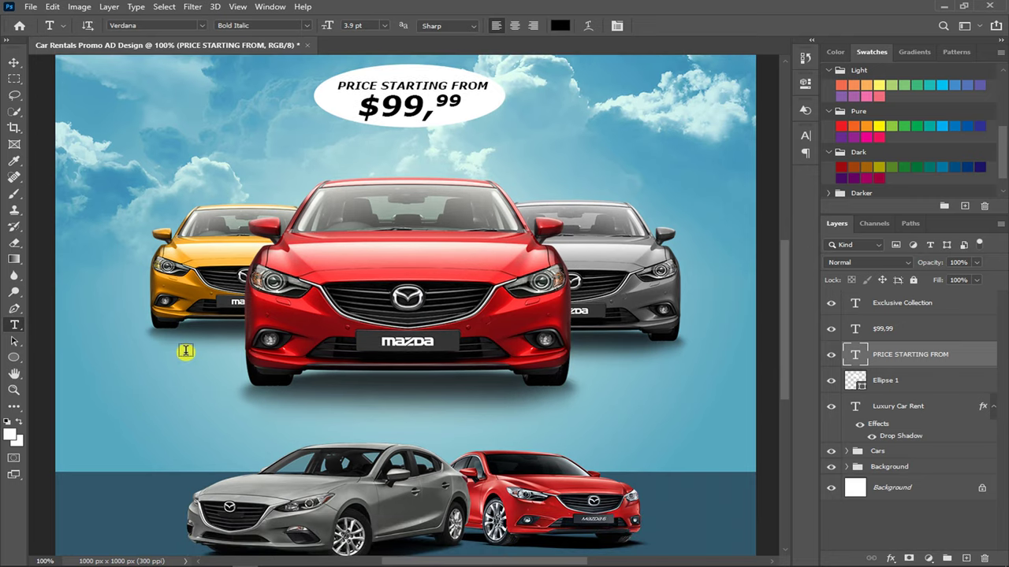
scroll(185, 350, "down", 1)
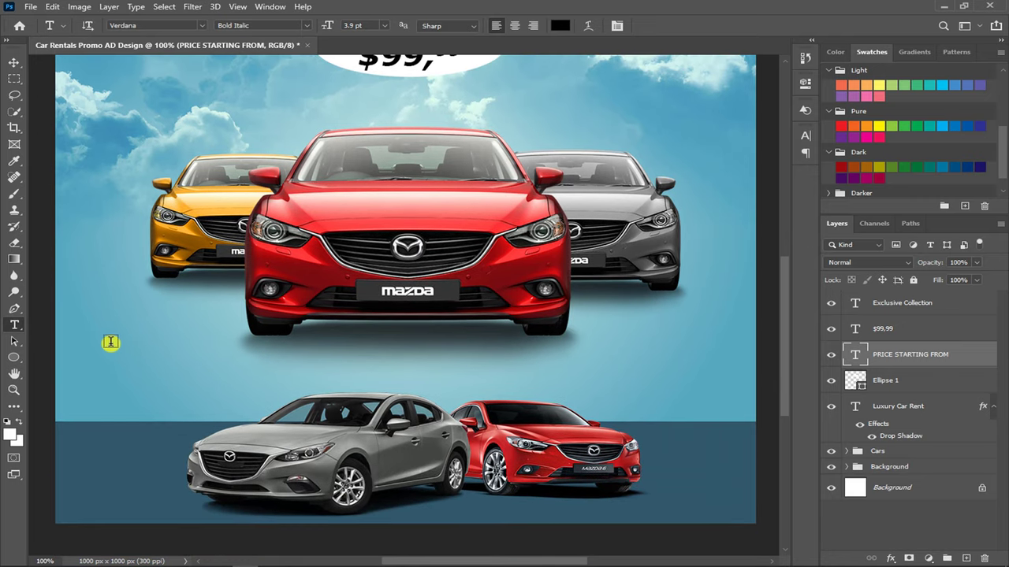
scroll(91, 347, "up", 1)
left_click_drag(101, 368, 314, 408)
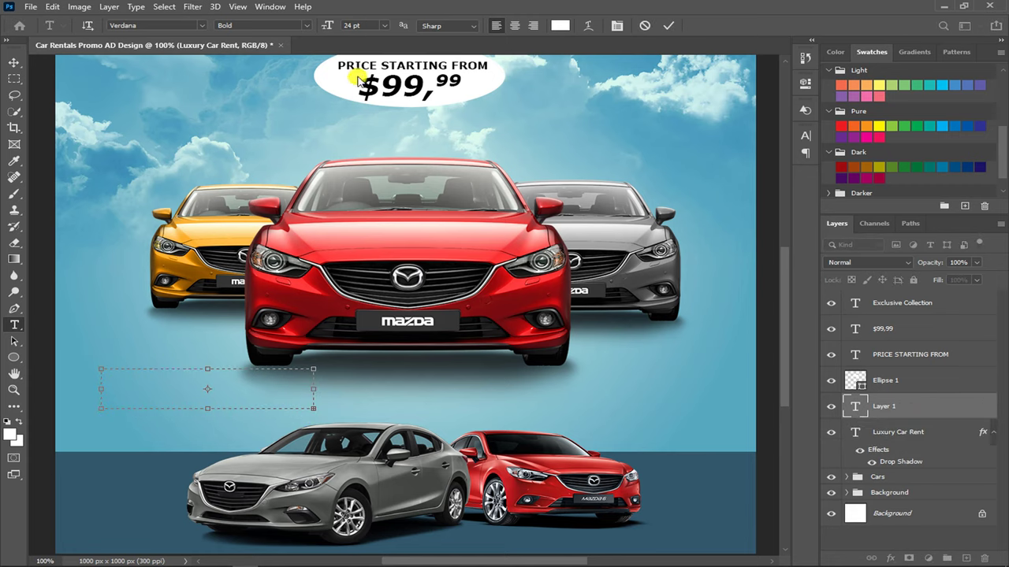
left_click(385, 26)
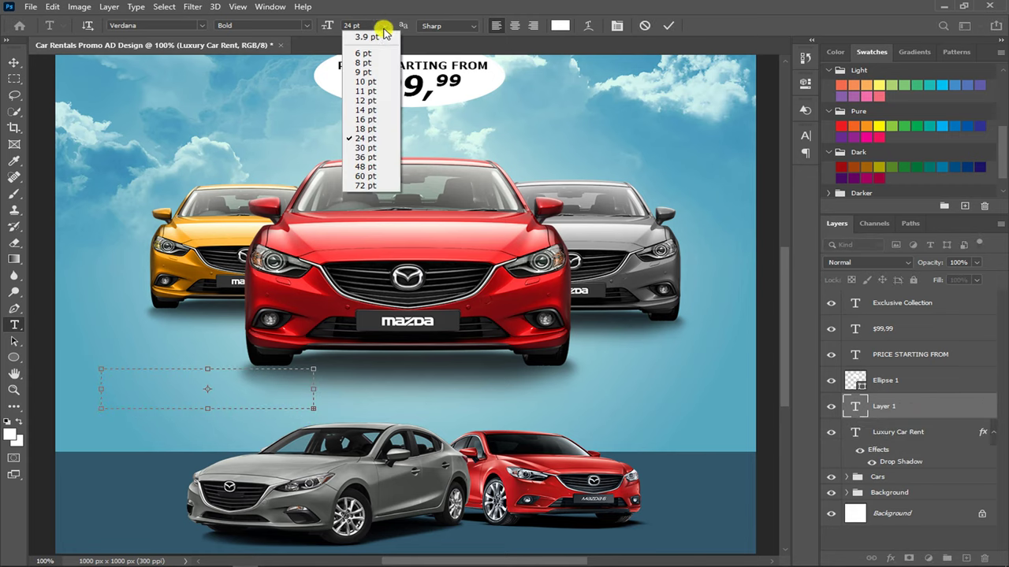
left_click(383, 73)
left_click(136, 6)
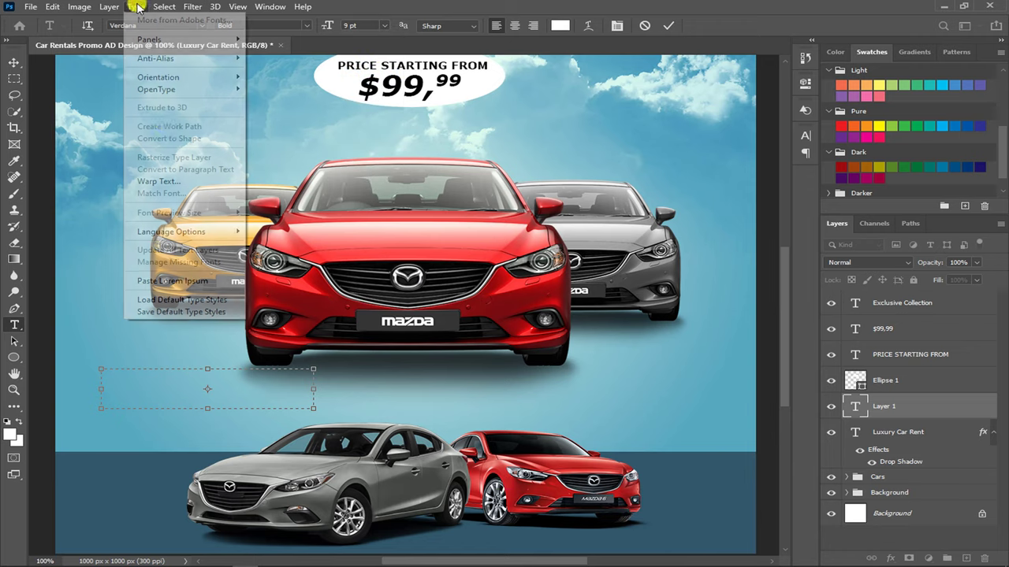
left_click(162, 279)
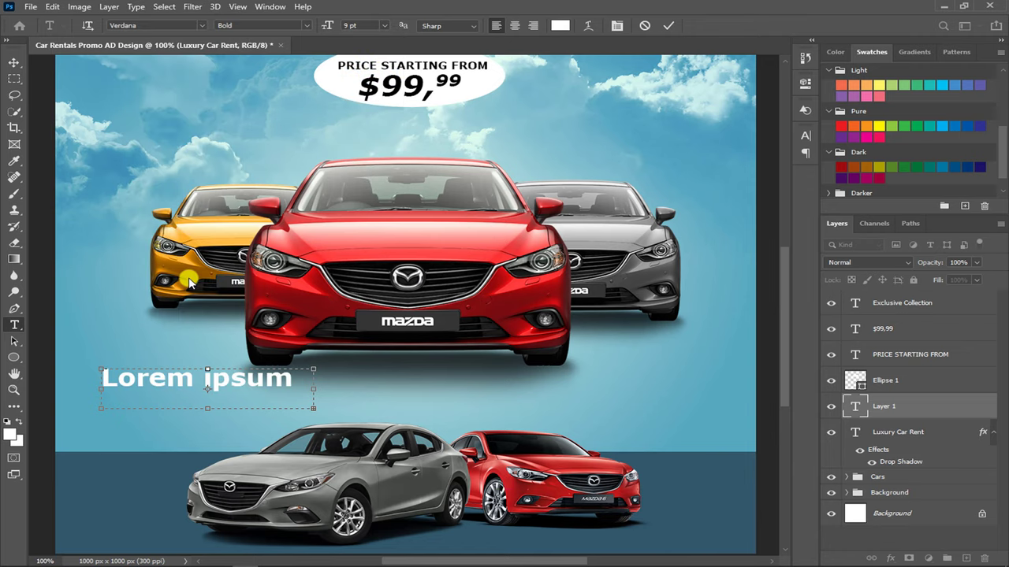
Step: Set the Lorem ipsum text to 5 pt in dark navy #01212a
triple_click(136, 382)
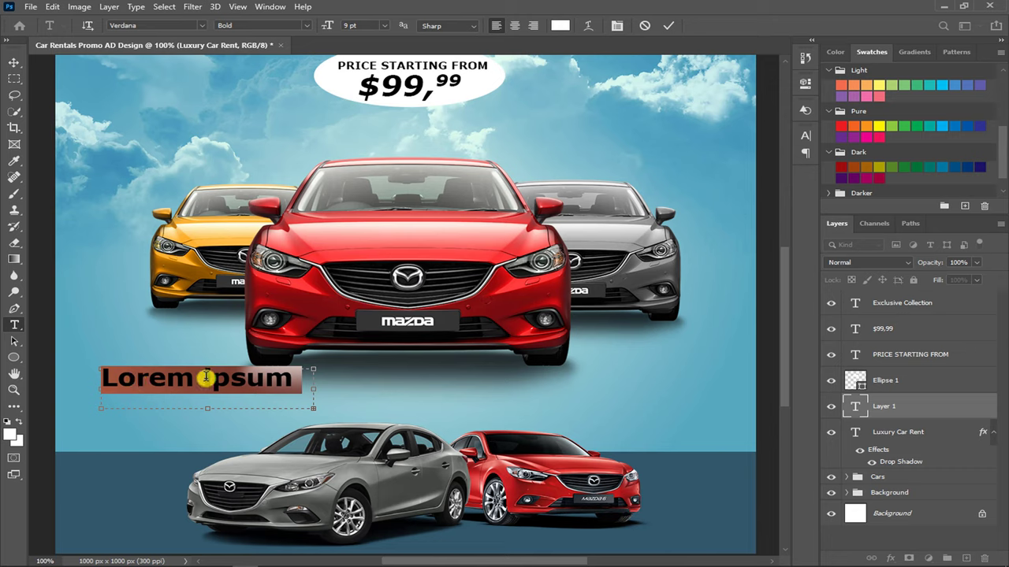
left_click(803, 138)
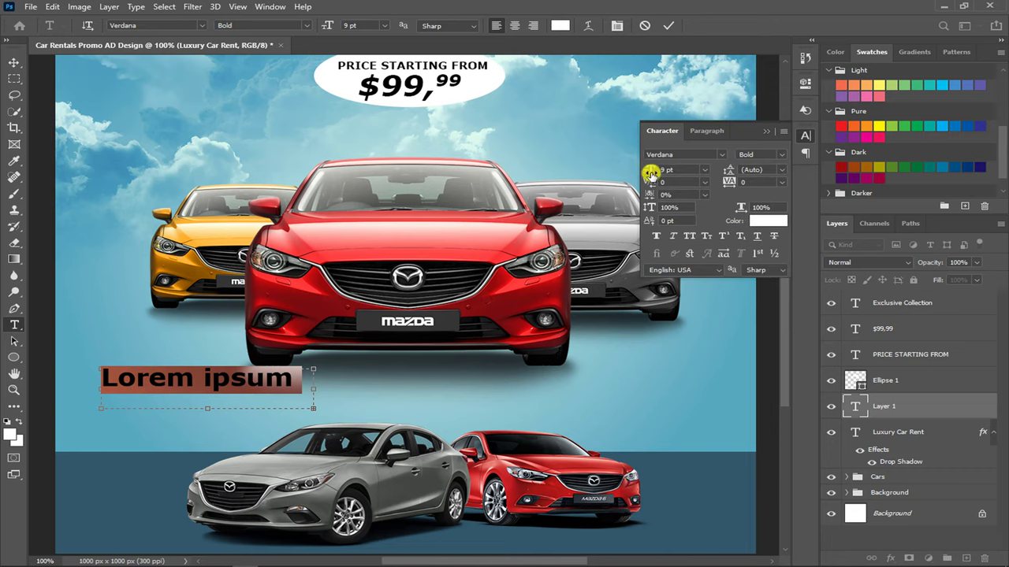
left_click_drag(648, 172, 646, 193)
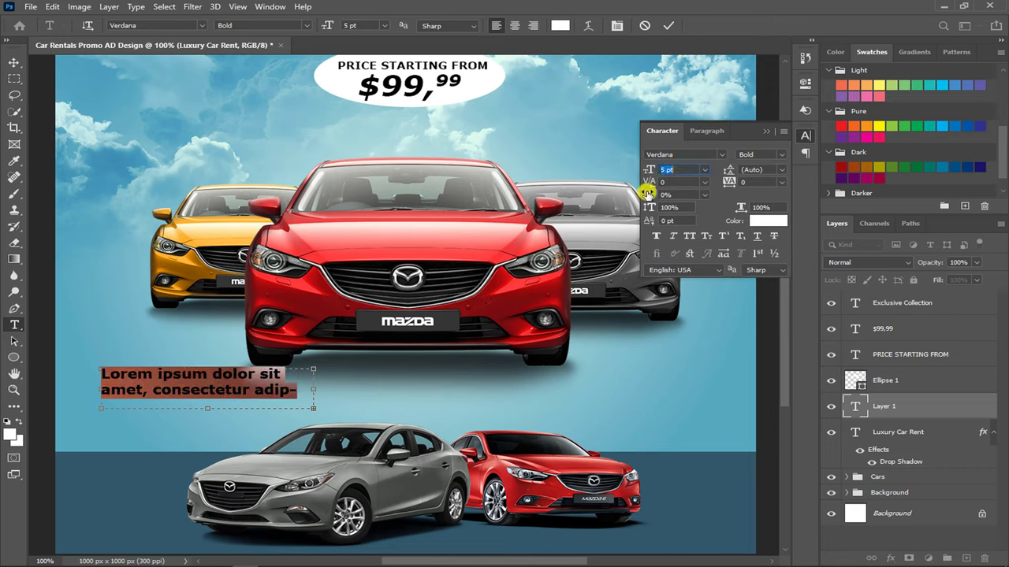
left_click(768, 220)
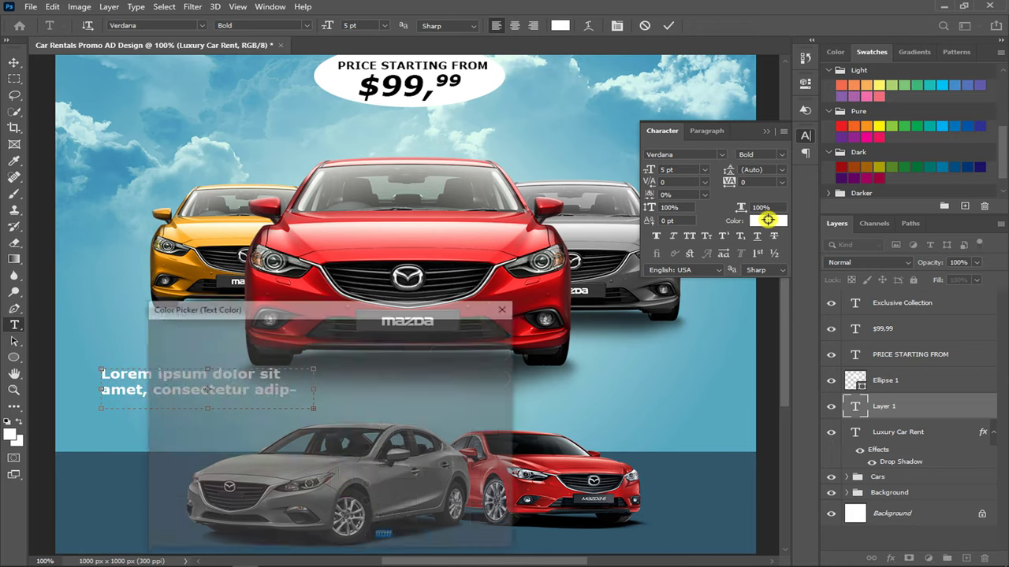
type("0")
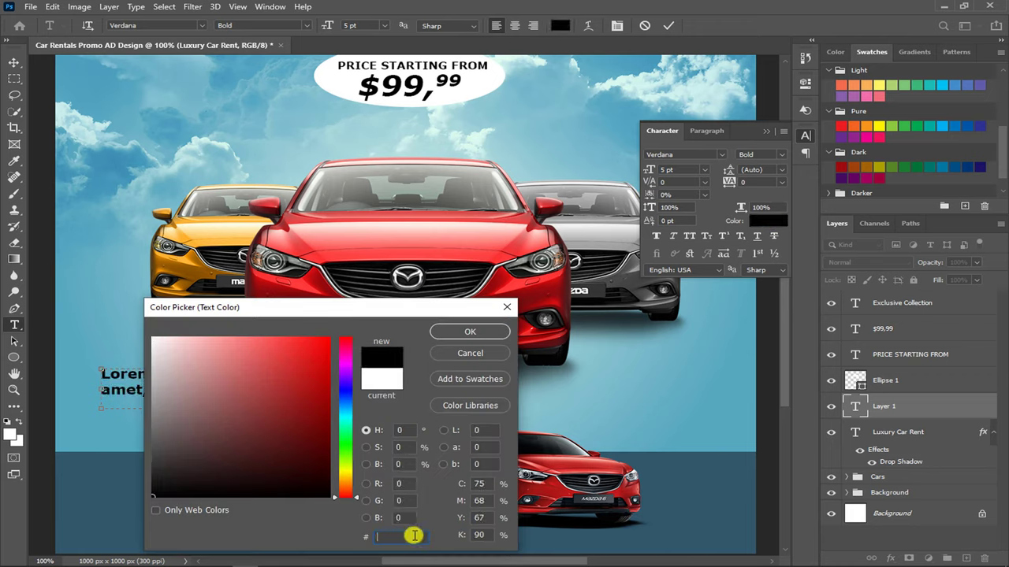
type("1212a")
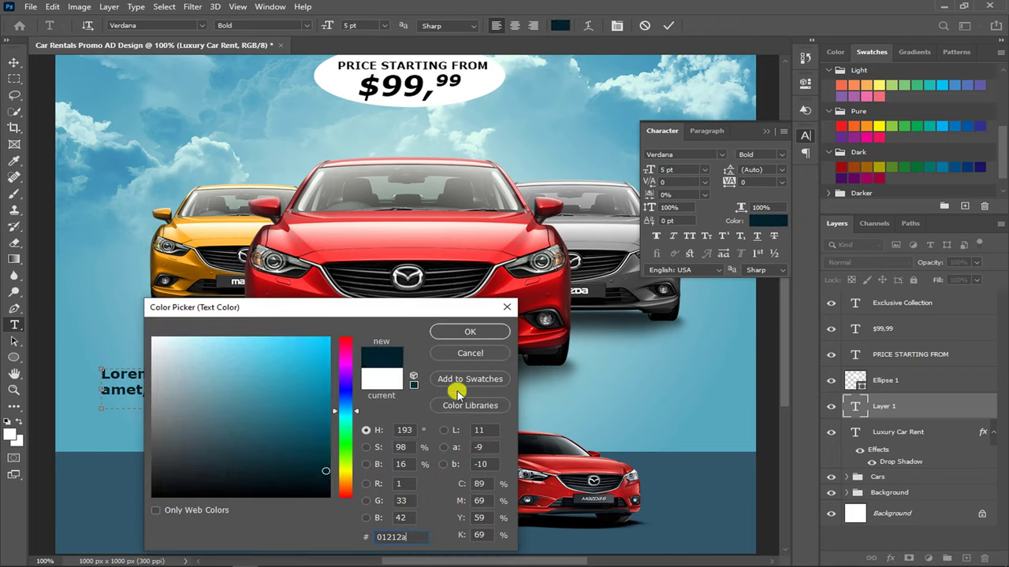
left_click(482, 334)
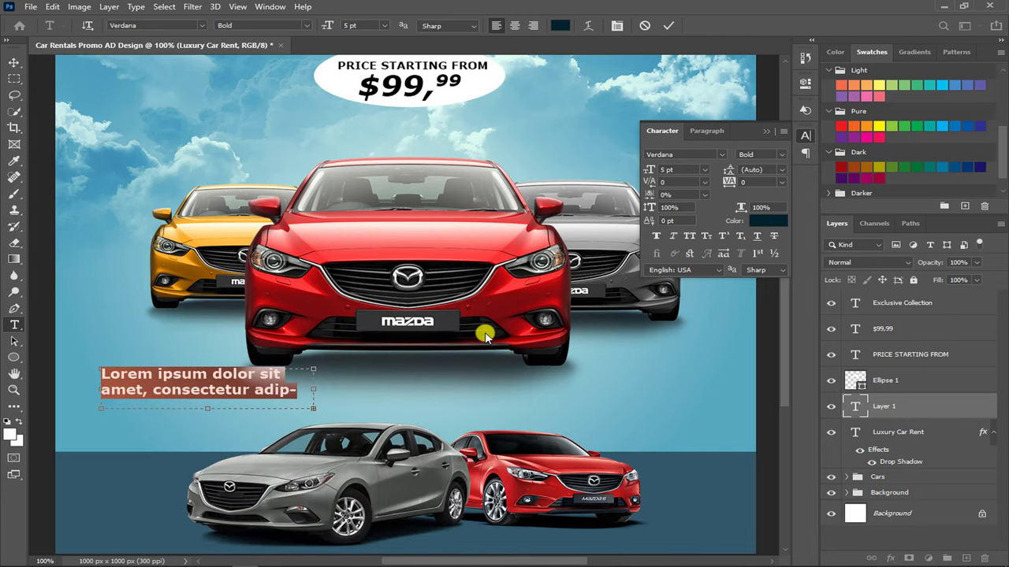
left_click(666, 27)
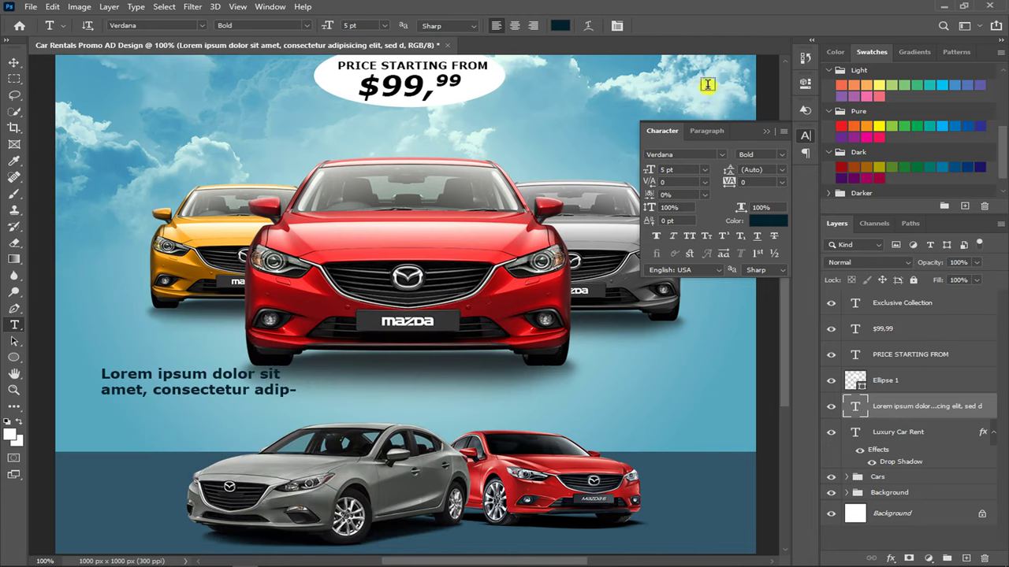
left_click(764, 134)
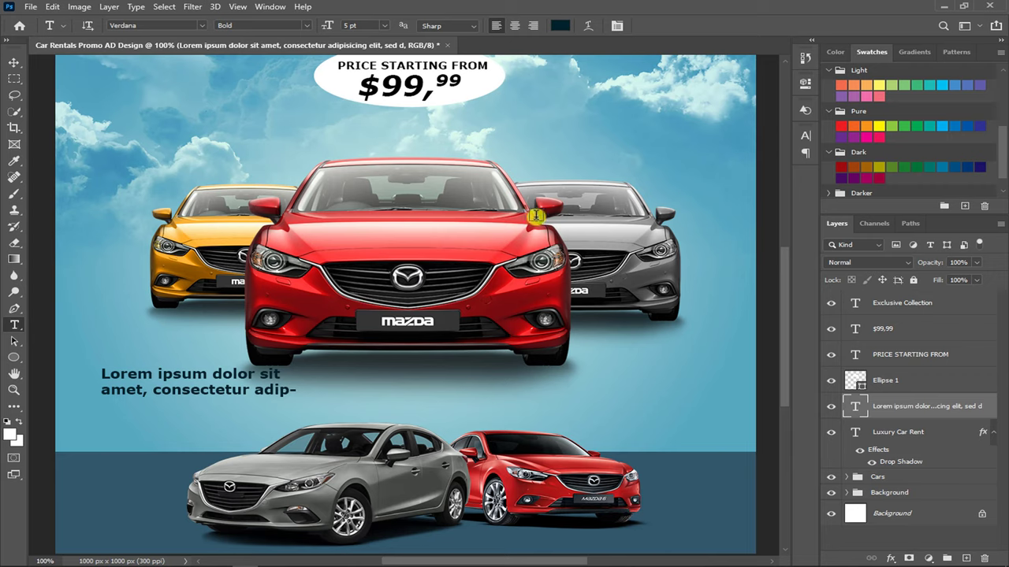
Step: Move the Lorem text block left and narrow its box to two lines
key("v")
left_click_drag(222, 380, 198, 401)
double_click(202, 389)
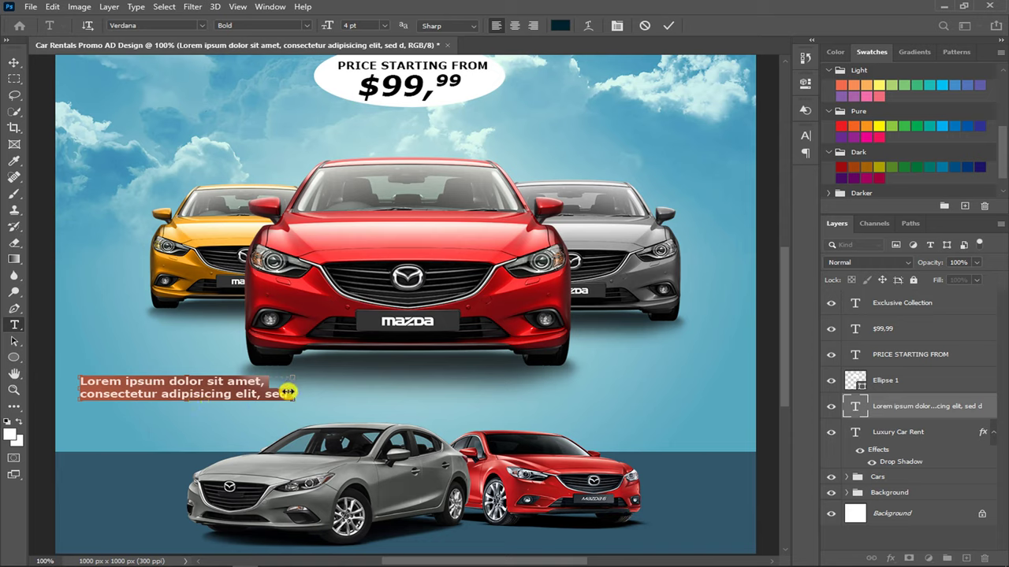
left_click_drag(288, 392, 274, 396)
key("ctrl+Return")
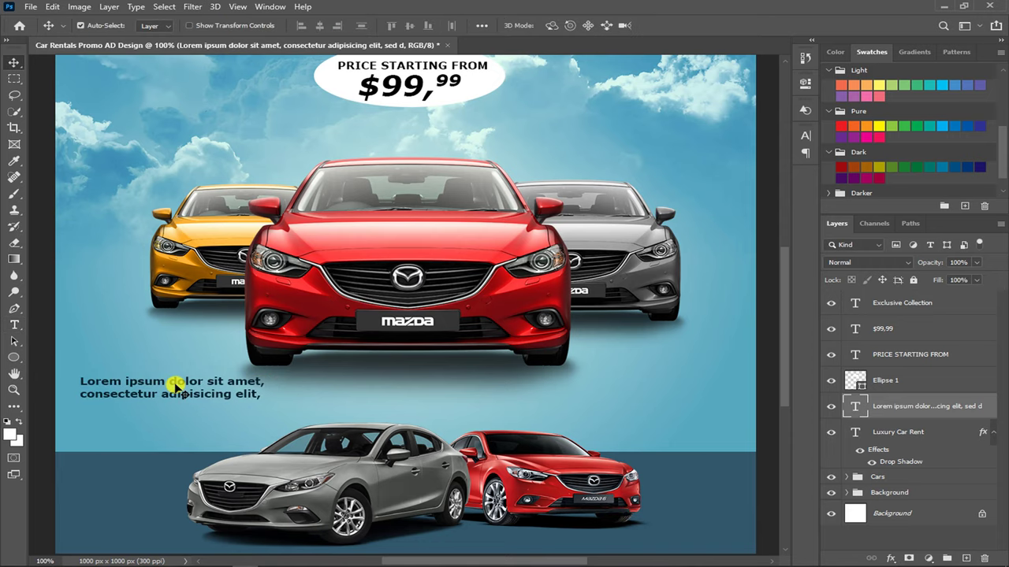
Step: Copy the Lorem text block to the right side and align both blocks
left_click_drag(175, 386, 653, 390, "alt")
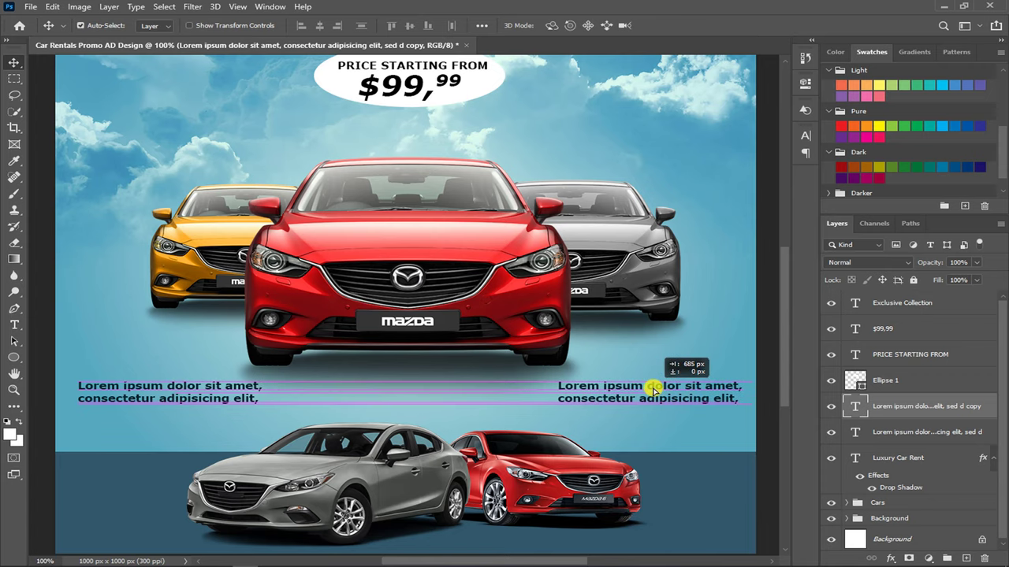
left_click_drag(653, 389, 647, 389)
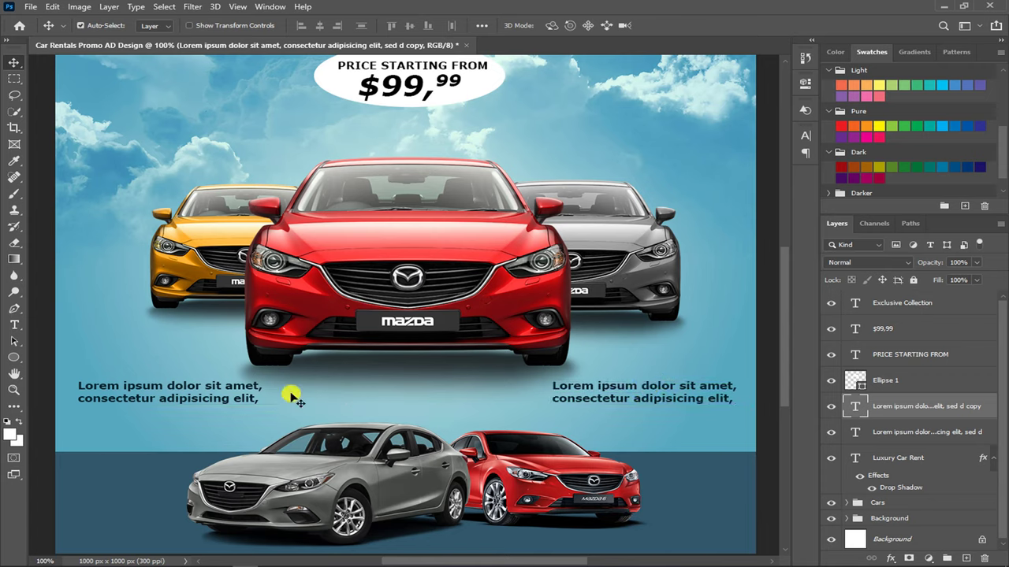
left_click(234, 388)
left_click_drag(235, 387, 237, 387)
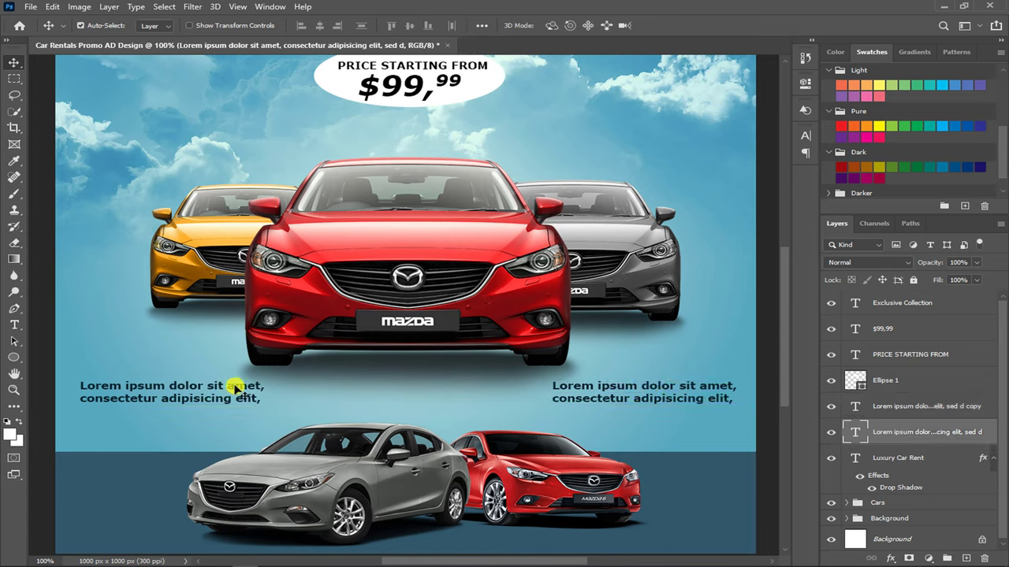
left_click(714, 387)
left_click_drag(714, 387, 711, 387)
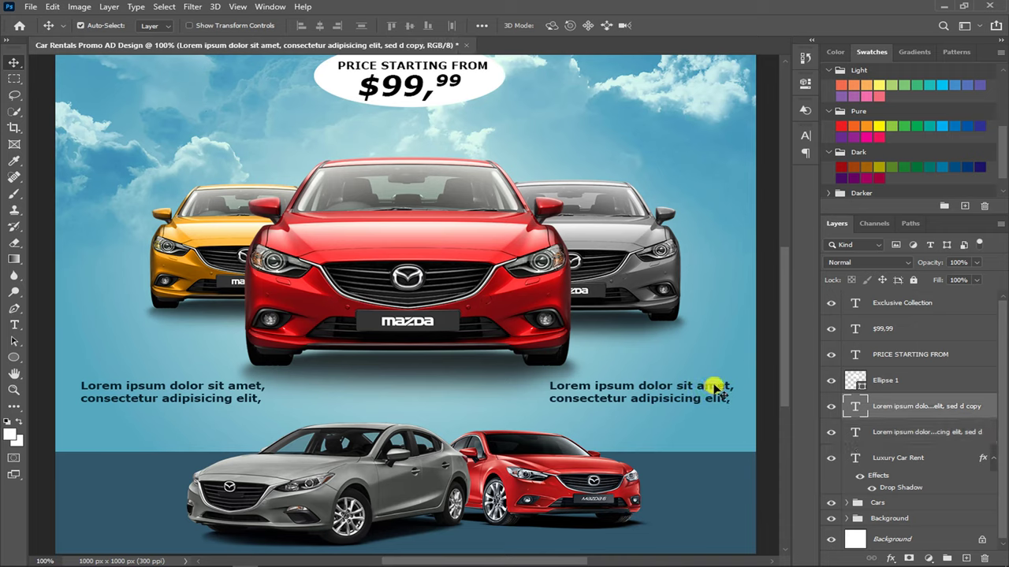
left_click(14, 357)
Step: Draw a white rectangle below the red car, centred between the Lorem ipsum texts
right_click(14, 357)
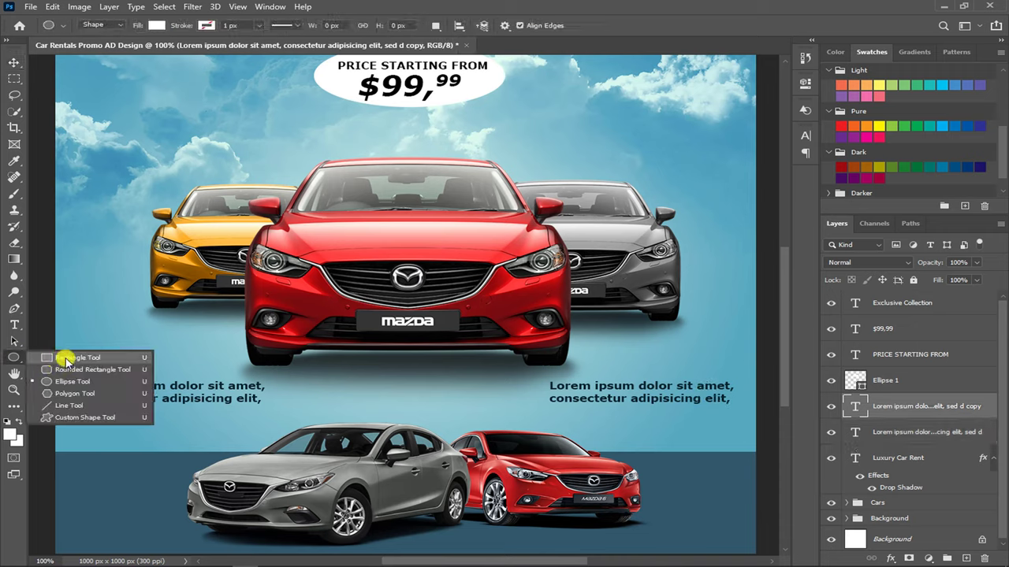
left_click(66, 358)
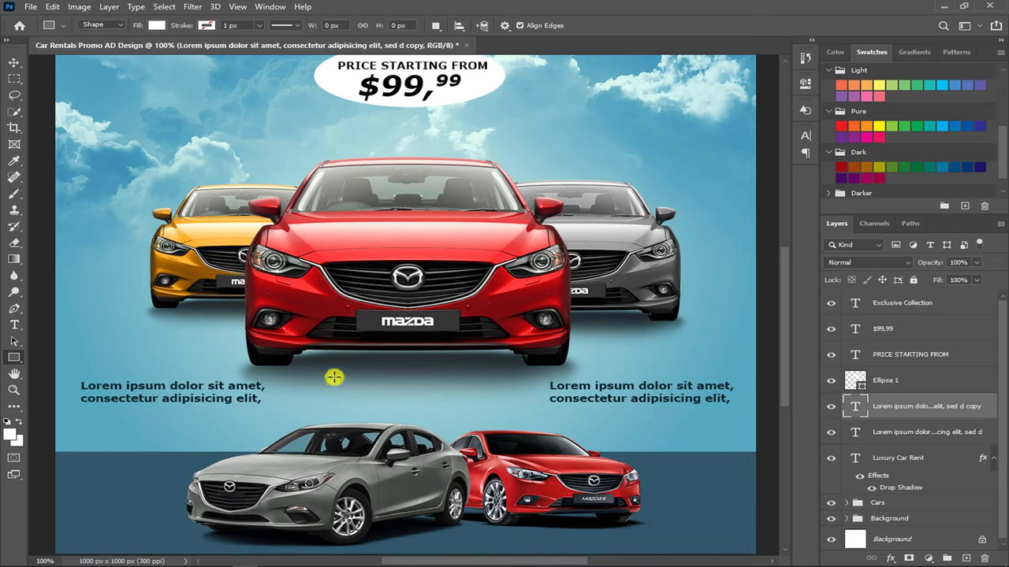
left_click_drag(335, 378, 491, 409)
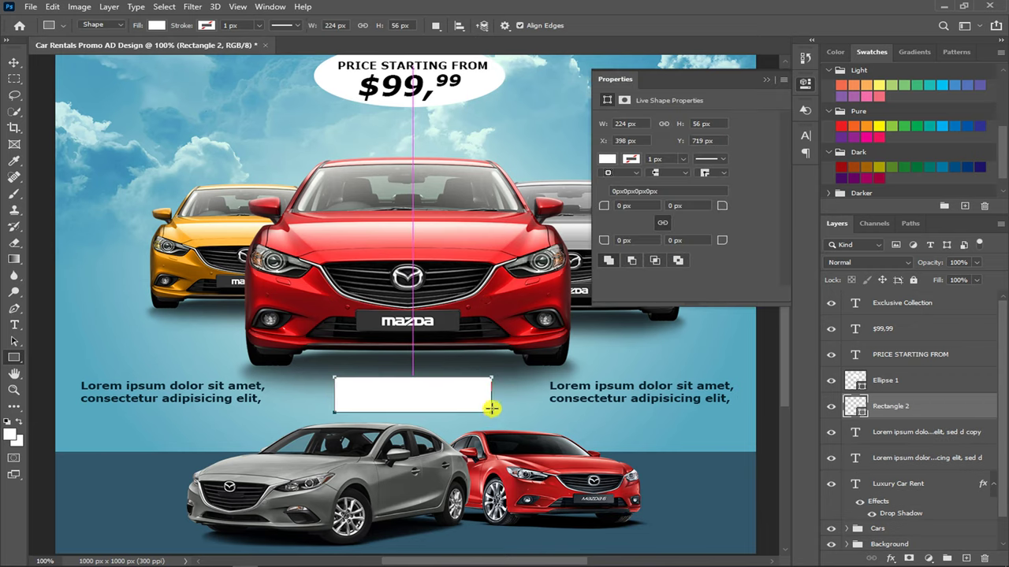
left_click(767, 81)
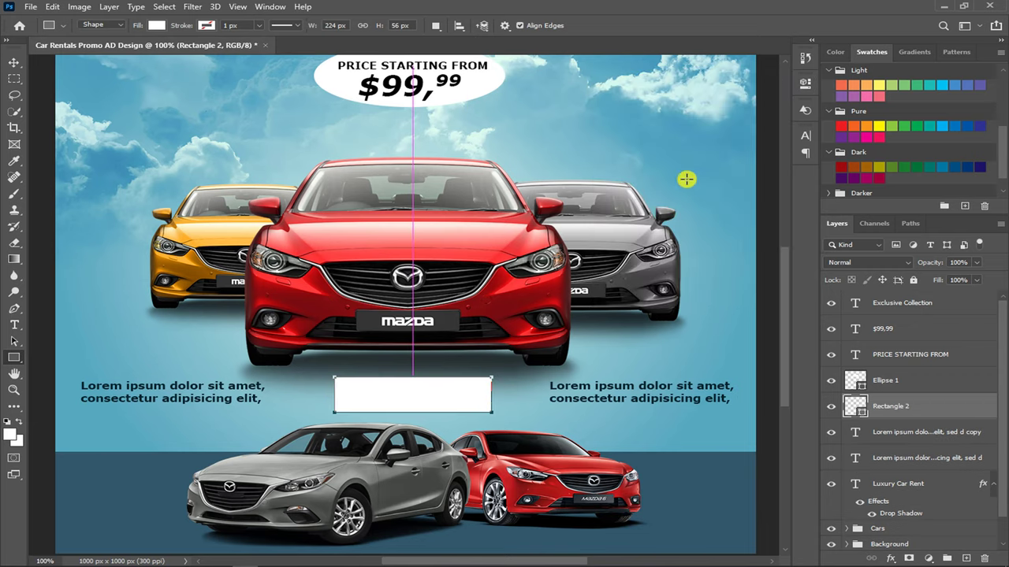
key("v")
left_click_drag(446, 401, 451, 392)
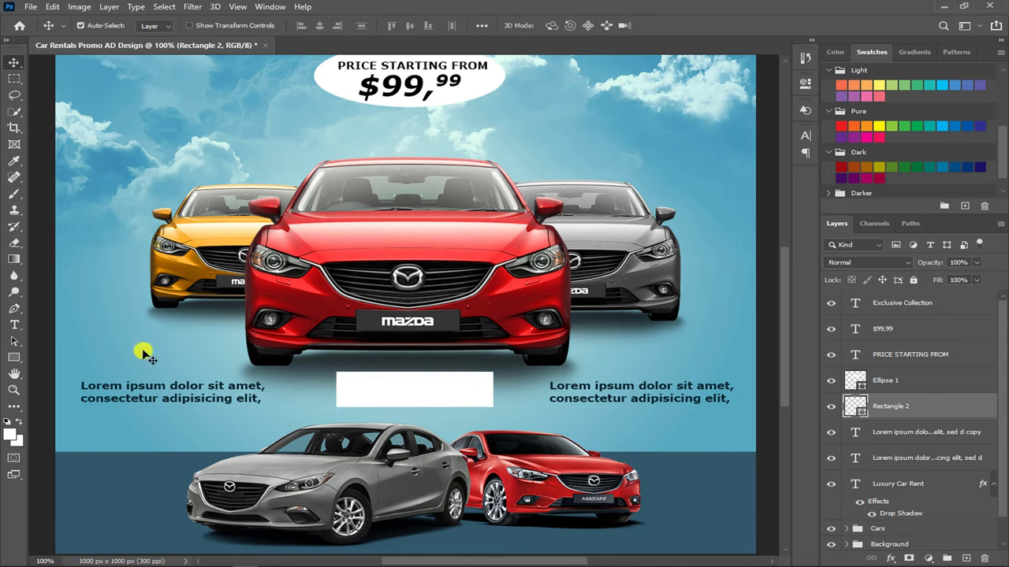
Step: Add BOOK NOW text and scale it to fit inside the white rectangle
right_click(15, 325)
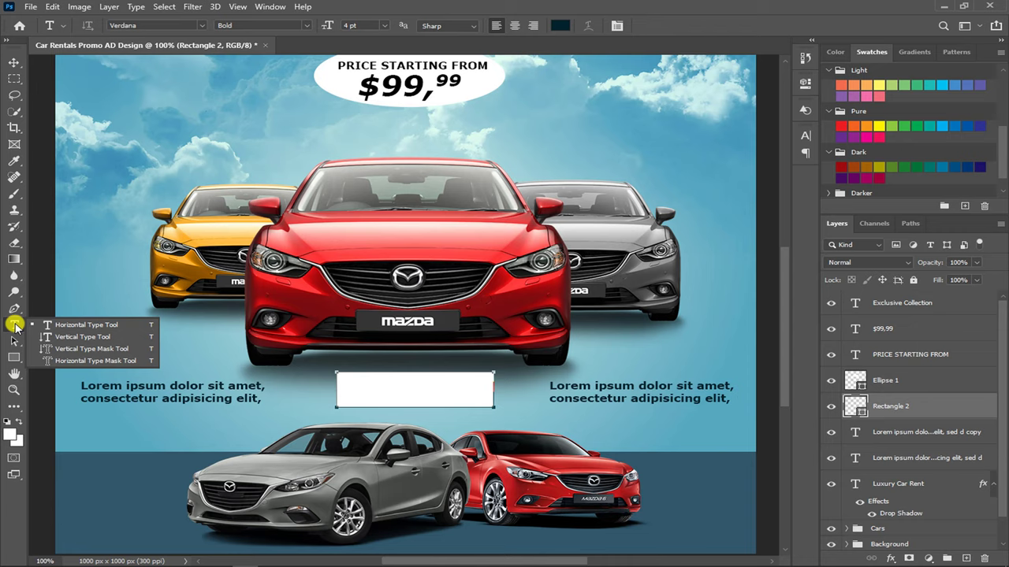
left_click(147, 323)
left_click(548, 137)
type("BOOK NO")
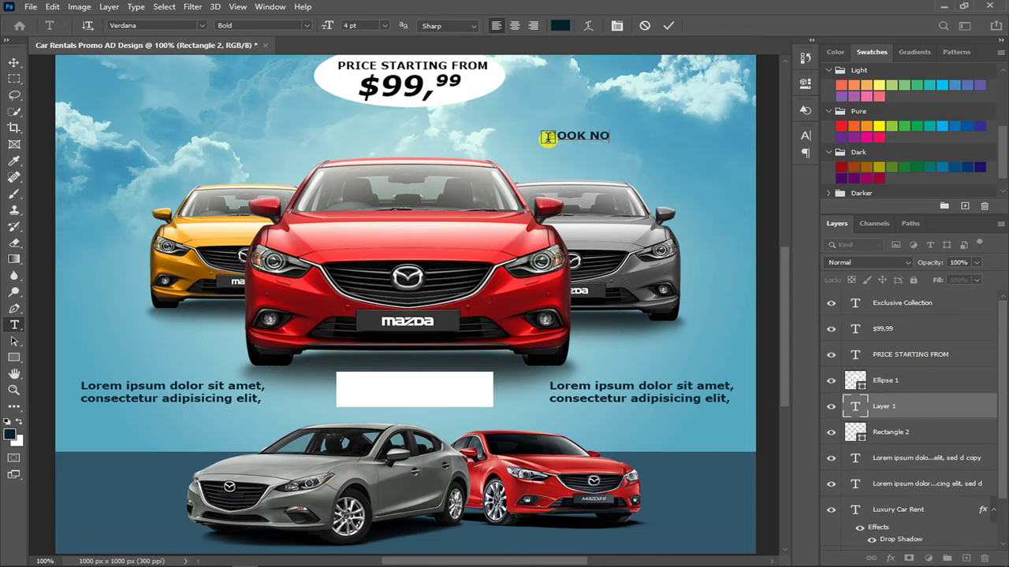
type("W")
mouse_move(579, 138)
left_mouse_down()
mouse_move(426, 390)
mouse_move(476, 376)
left_mouse_up()
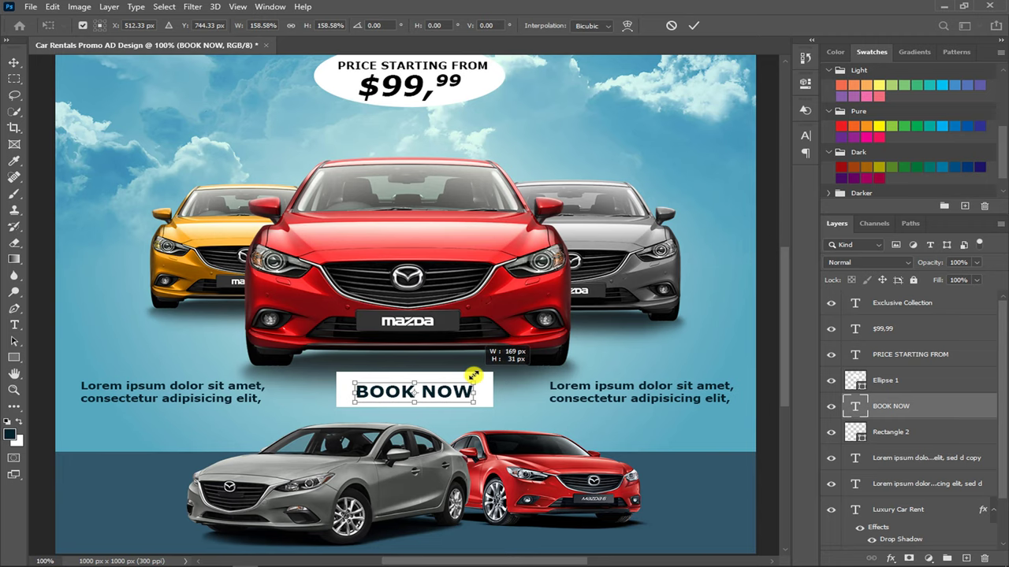
key("Return")
Step: Zoom out and select the Cars group for transforming
scroll(476, 373, "down", 3)
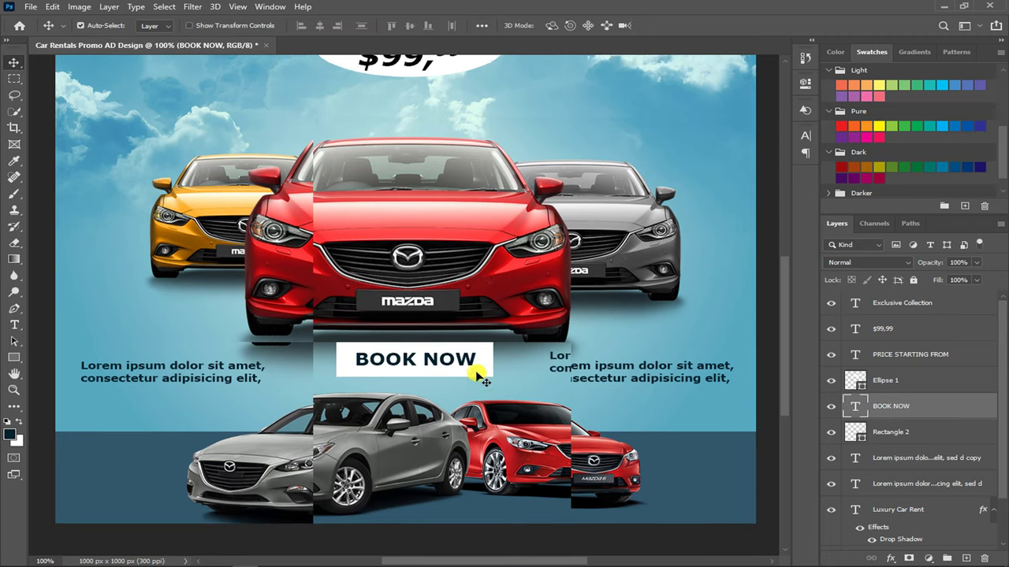
scroll(476, 373, "down", 1)
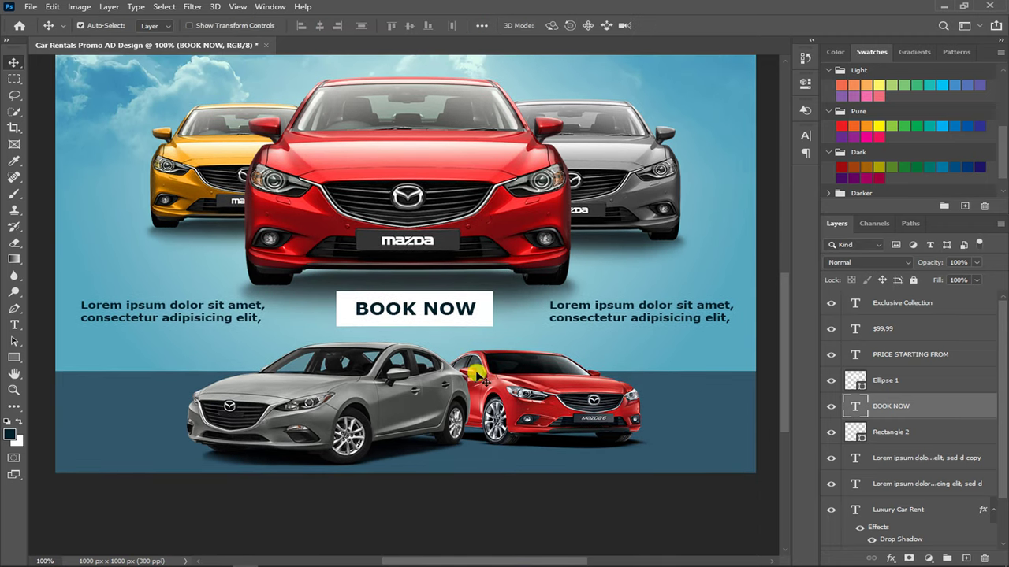
left_click(448, 397)
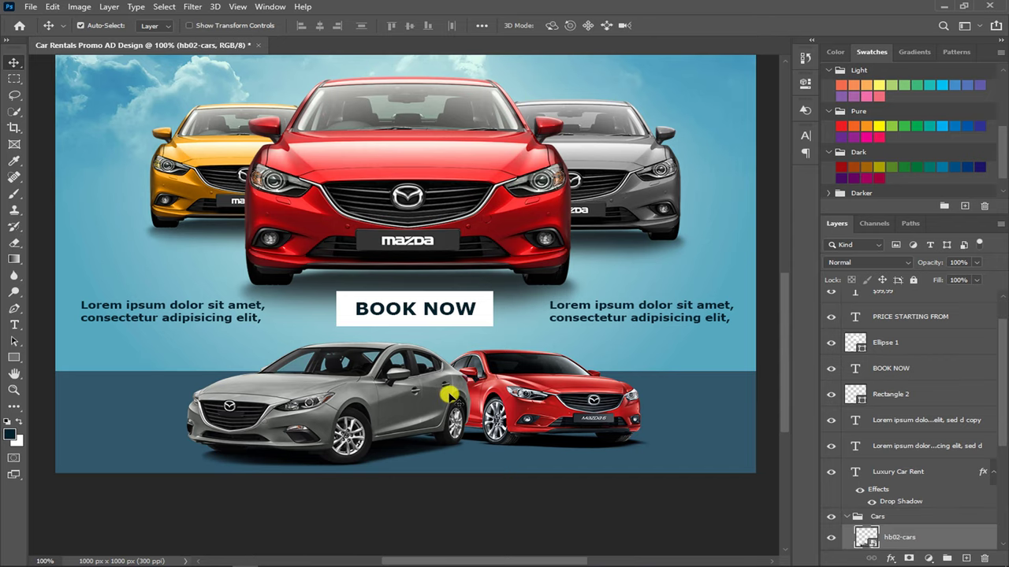
key("ctrl+minus")
key("ctrl+minus")
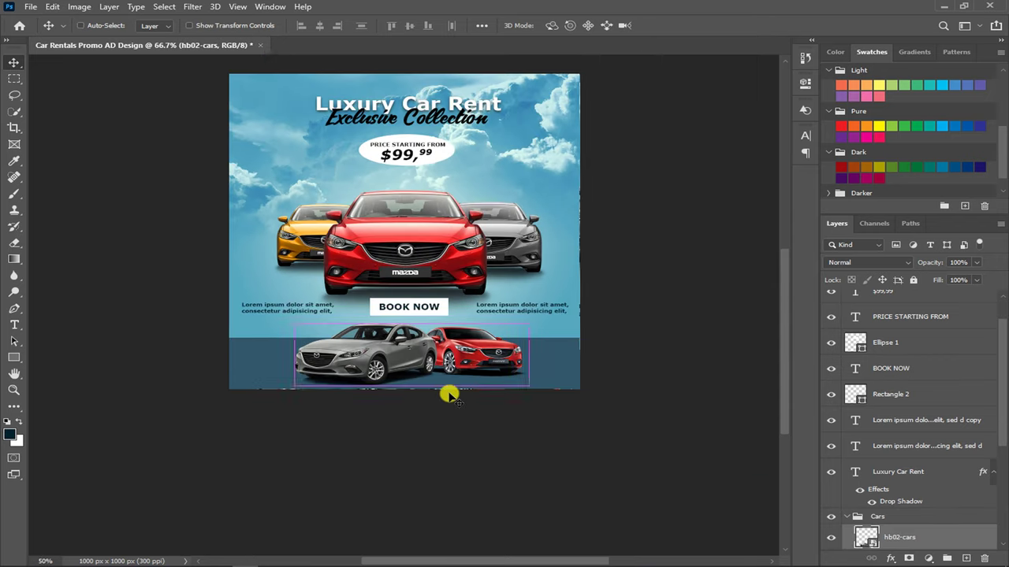
scroll(450, 387, "up", 2)
scroll(902, 446, "down", 3)
left_click(846, 415)
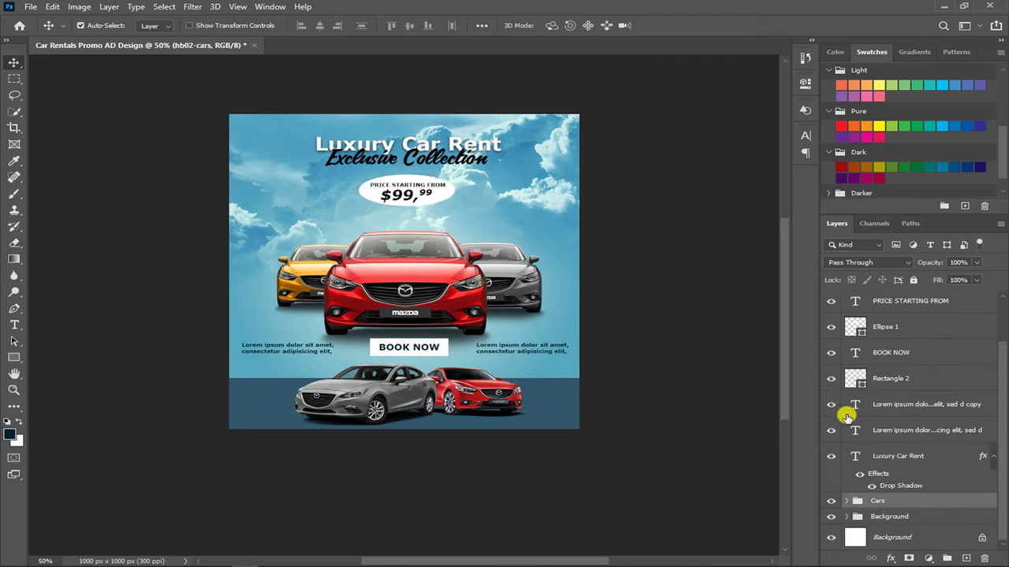
key("ctrl+t")
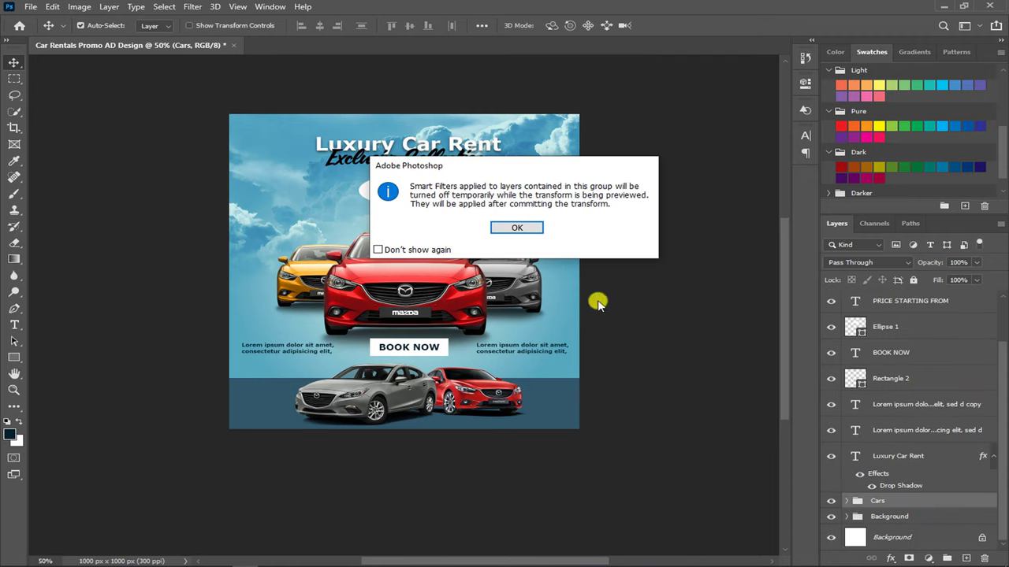
Step: Dismiss the smart filters warning and nudge the Cars group upward
left_click(518, 228)
key("shift+Up")
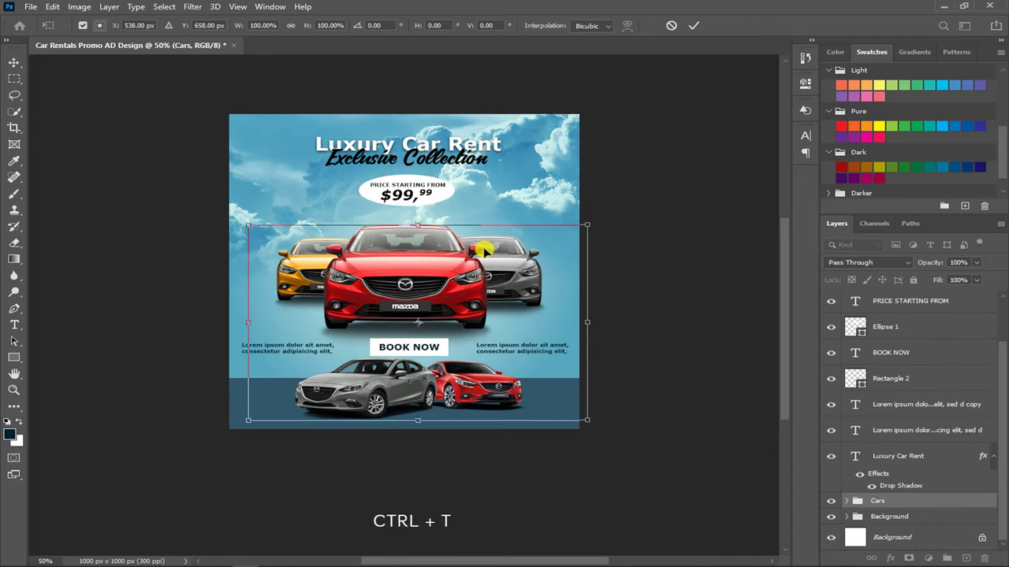
key("shift+Up")
key("shift+Up")
key("shift+Up")
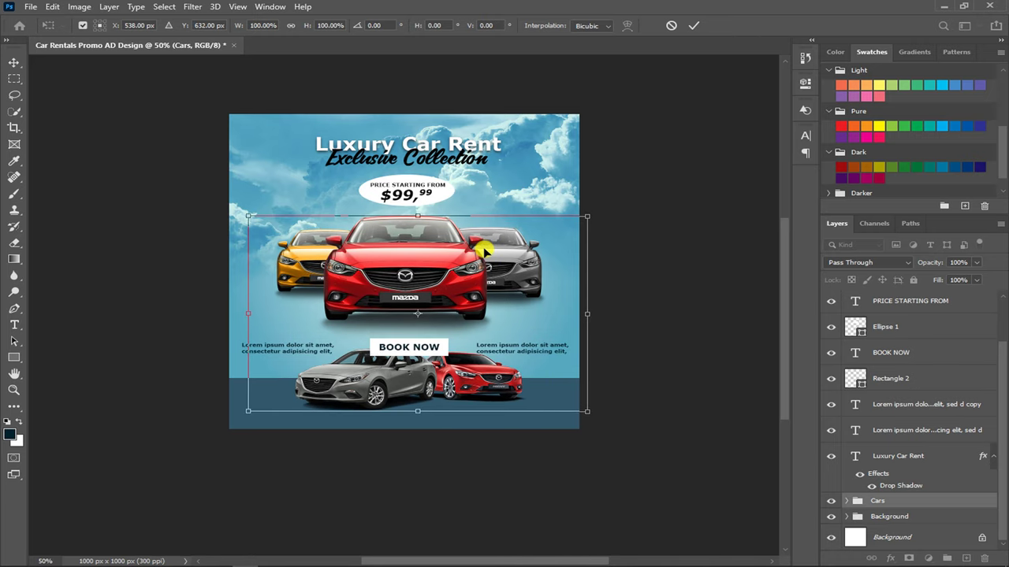
key("Return")
Step: Select BOOK NOW, its button and both Lorem ipsum texts and nudge them up
left_click(415, 378)
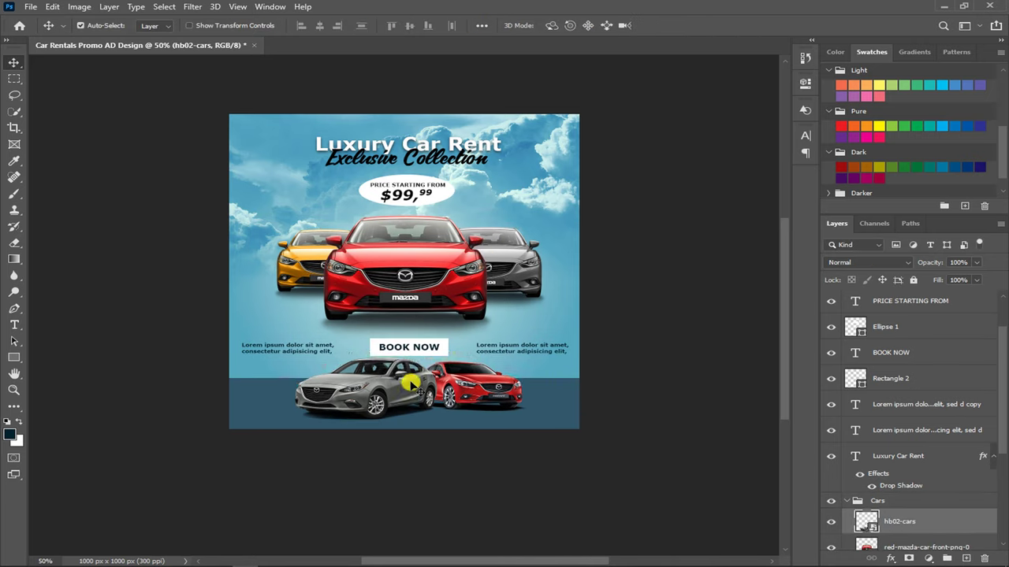
left_click(948, 352)
left_click(937, 384, "shift")
left_click(938, 430, "shift")
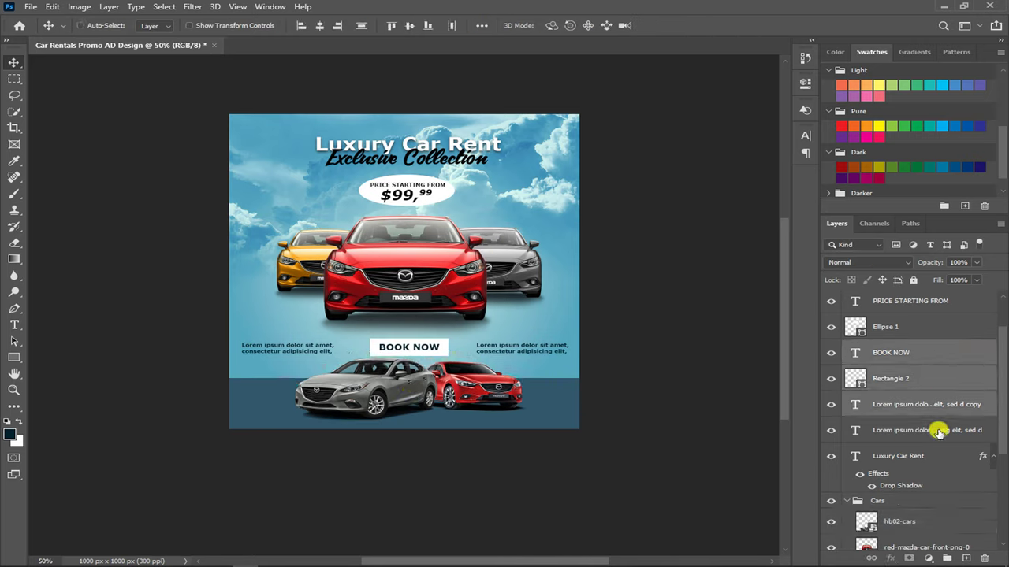
key("shift+Up")
key("shift+Up")
key("shift+Up")
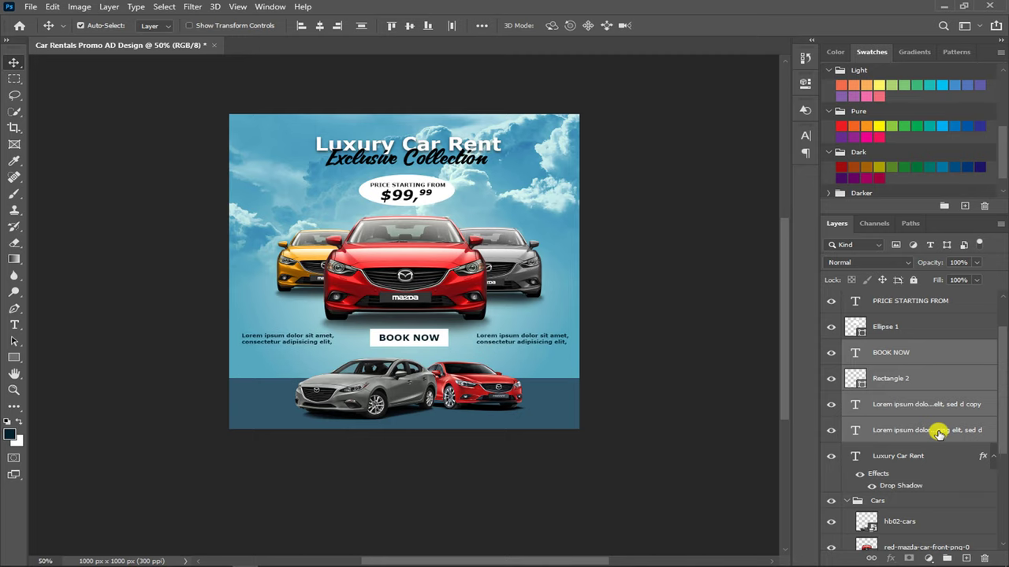
Step: Expand the Background group and reselect the Cars group in the Layers panel
left_click(453, 390)
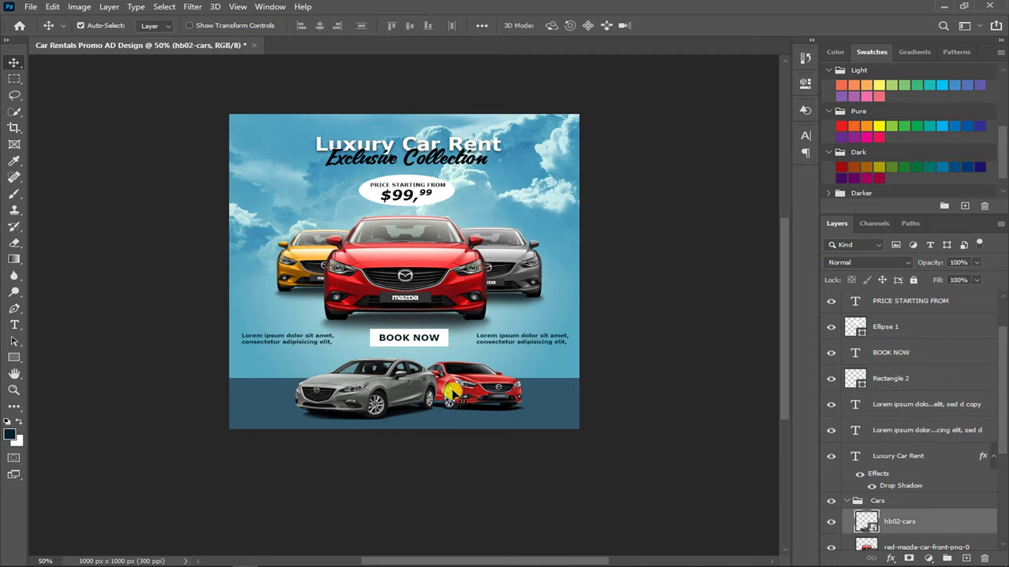
left_click(847, 501)
left_click(847, 517)
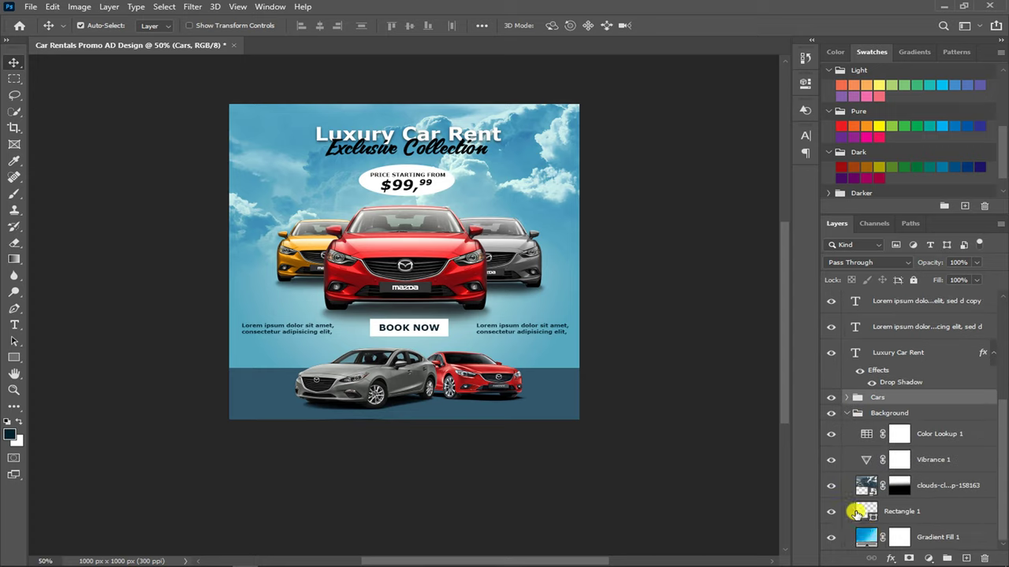
left_click(889, 486)
scroll(894, 488, "up", 3)
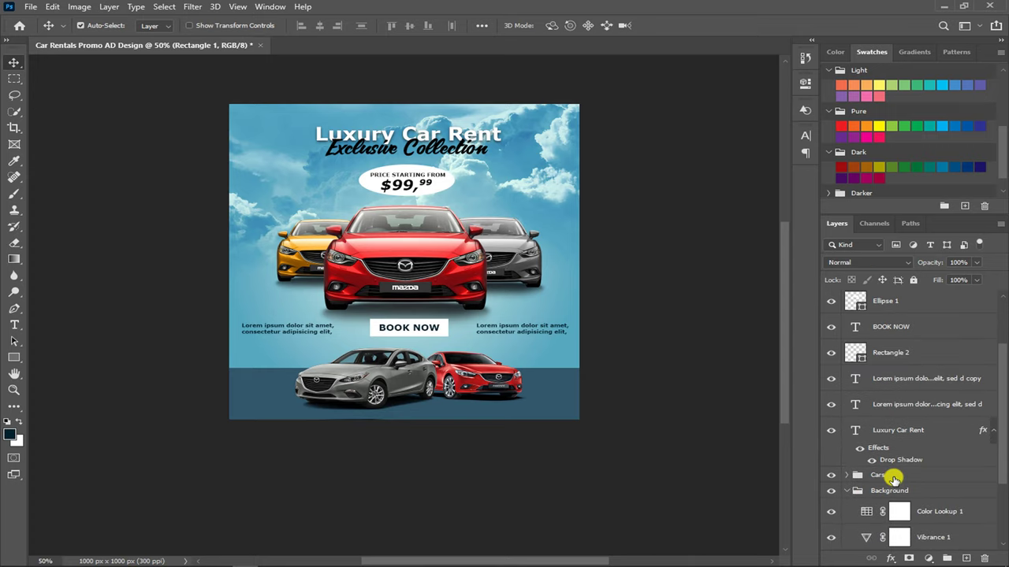
left_click(895, 477)
scroll(894, 464, "up", 3)
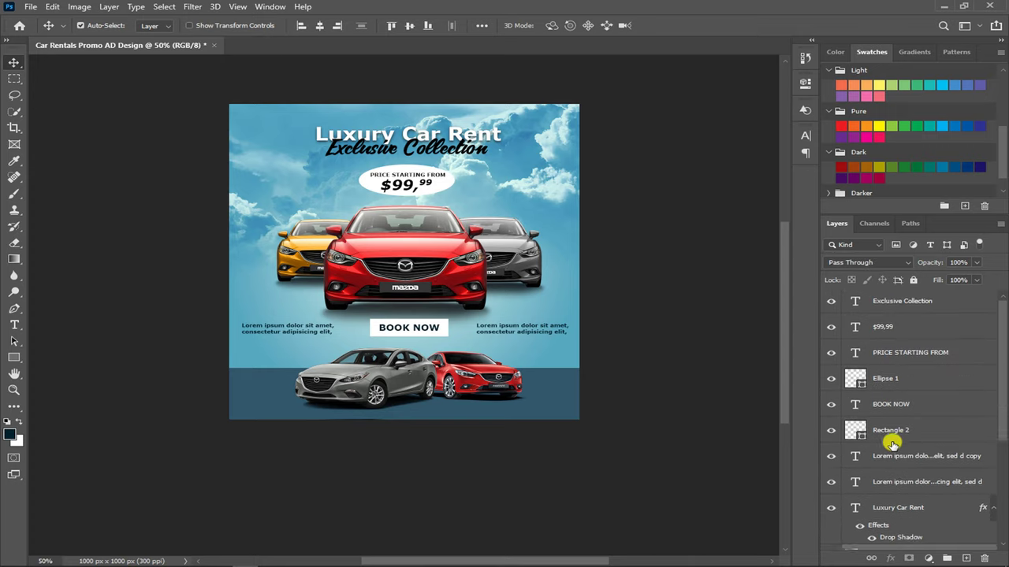
Step: Select all artwork layers above the background and shift them slightly upward
left_click(887, 304, "shift")
scroll(887, 304, "down", 3)
scroll(890, 315, "down", 3)
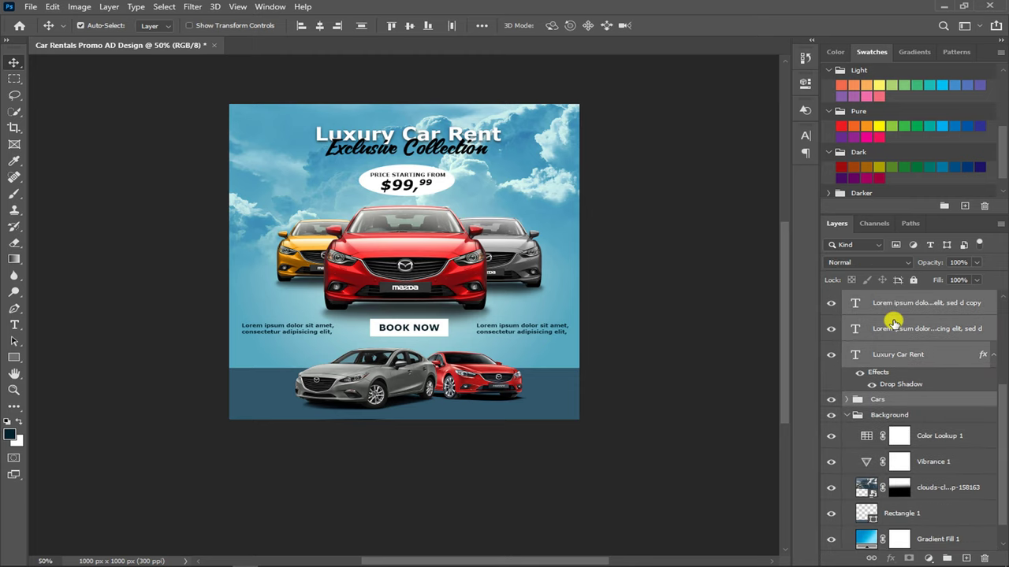
scroll(893, 319, "up", 6)
key("shift+Up")
key("shift+Up")
key("Down")
key("Down")
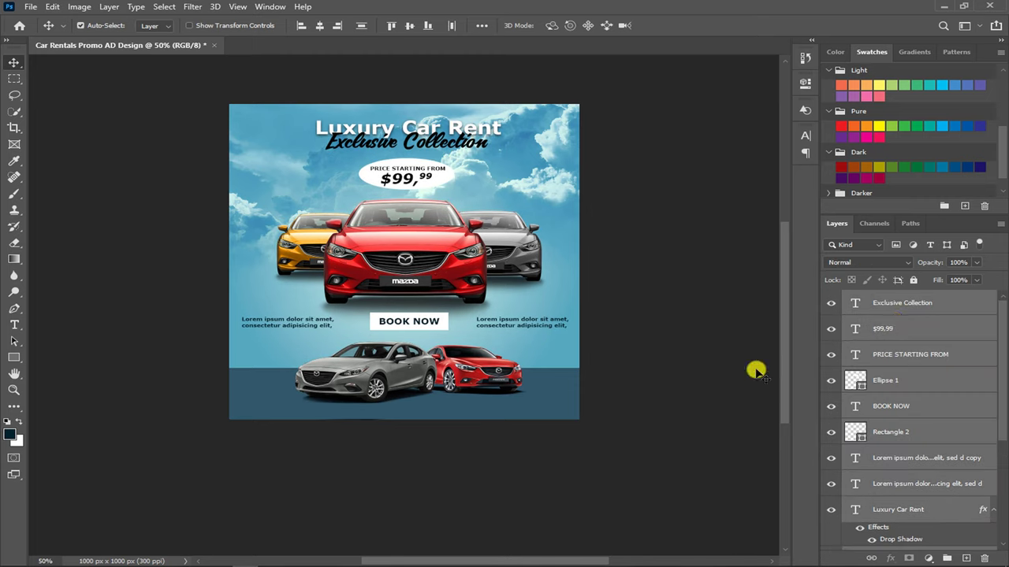
left_click(544, 405)
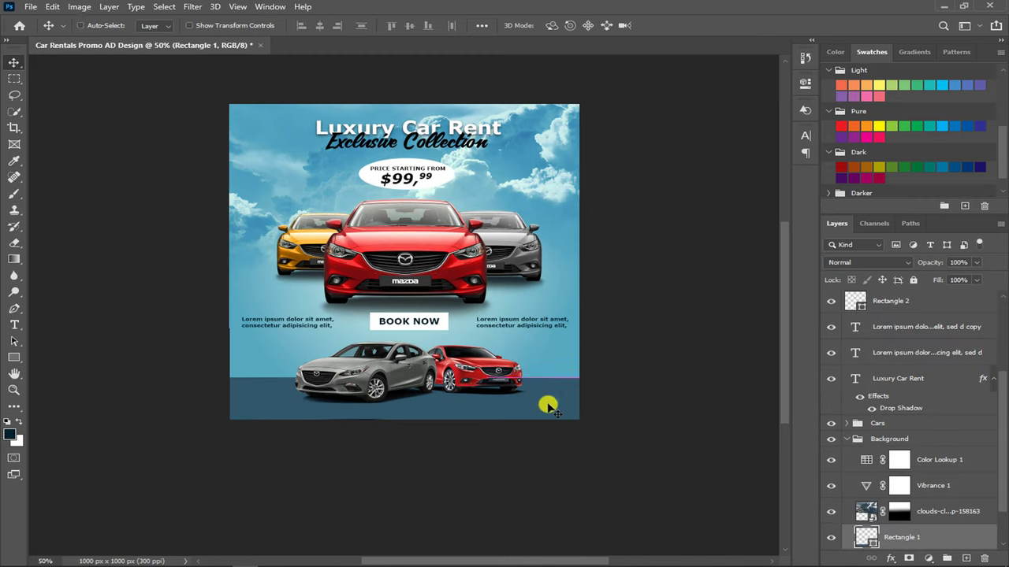
Step: Copy the BOOK NOW text onto the bottom bar's left and make it white
key("ctrl+plus")
key("ctrl+plus")
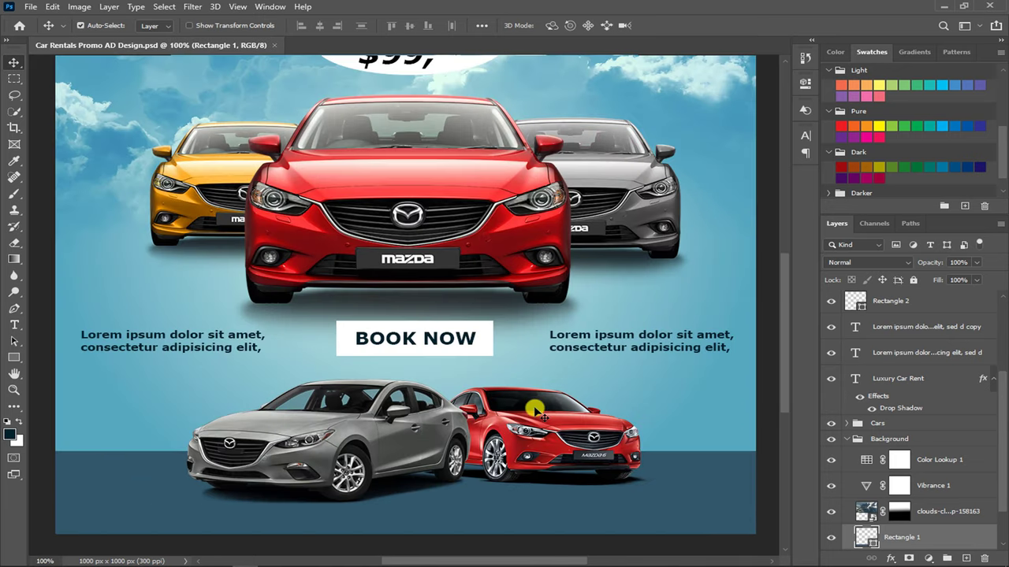
scroll(461, 398, "down", 1)
scroll(457, 402, "down", 1)
scroll(455, 404, "down", 1)
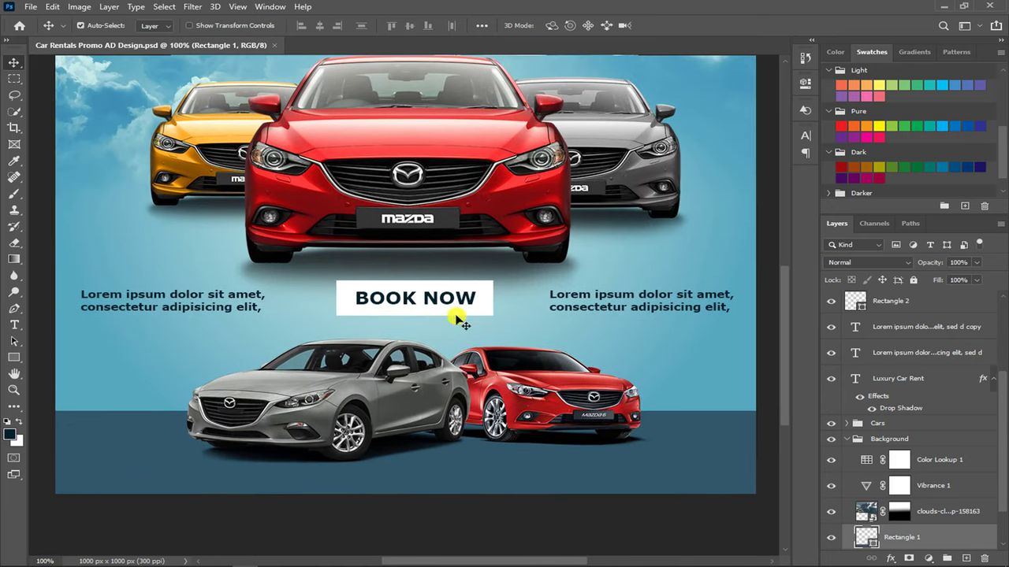
left_click_drag(424, 309, 168, 465)
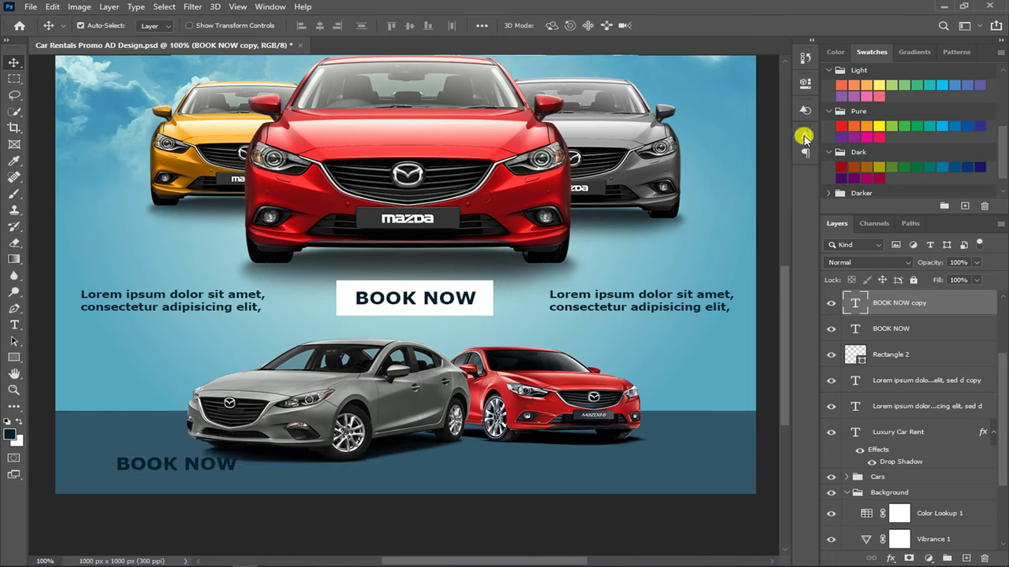
left_click(804, 135)
left_click(761, 222)
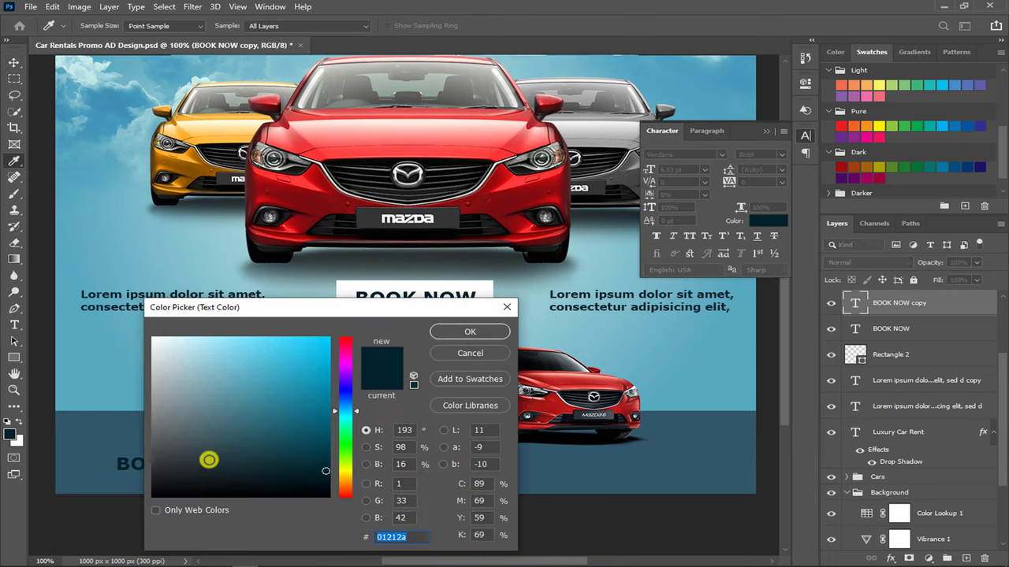
left_click_drag(210, 457, 139, 302)
left_click(460, 332)
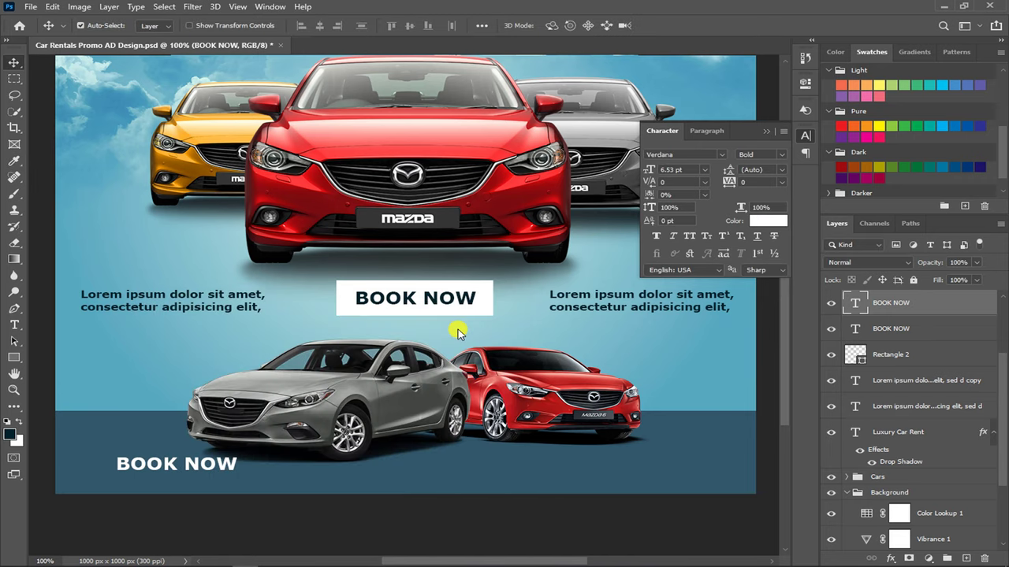
Step: Set the copy to Regular and retype it as +0 000 000 00
left_click(780, 154)
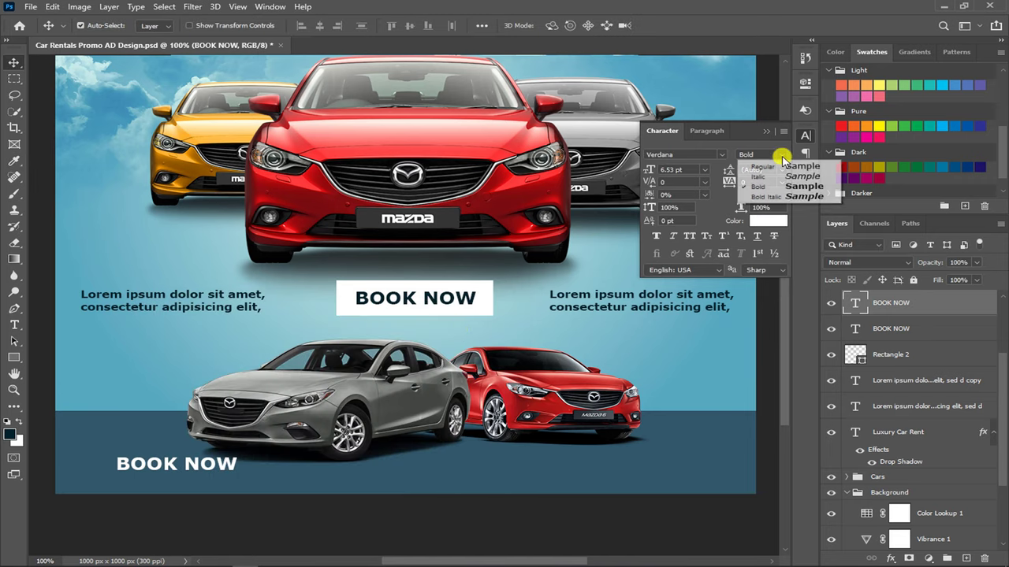
left_click(761, 167)
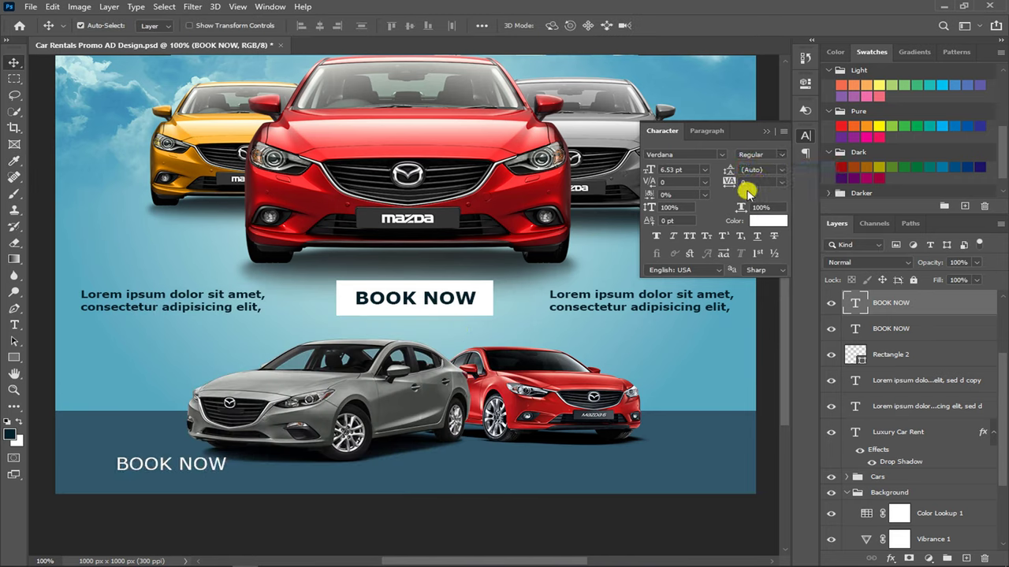
double_click(214, 466)
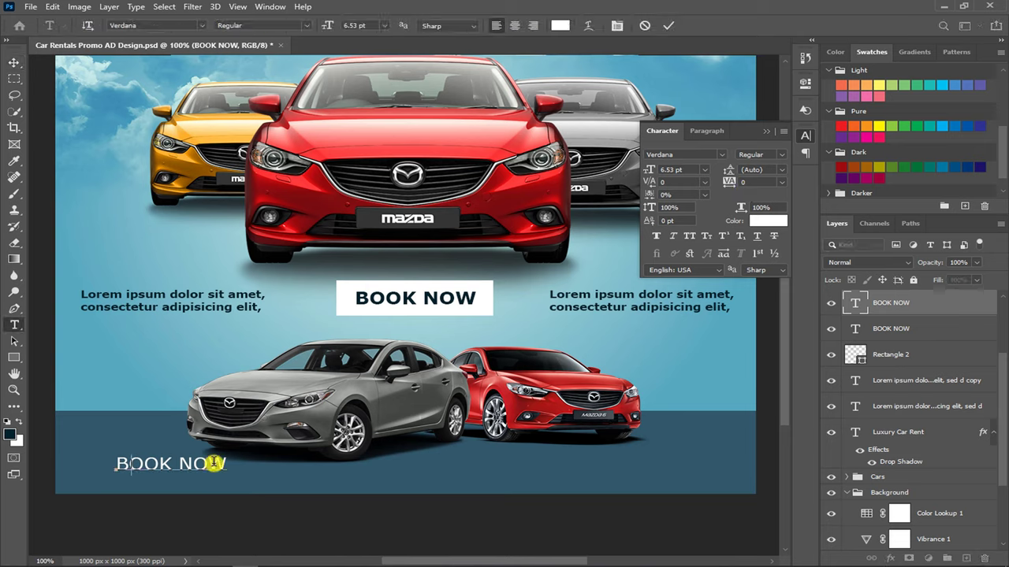
key("BackSpace")
type("+0 000 000 00")
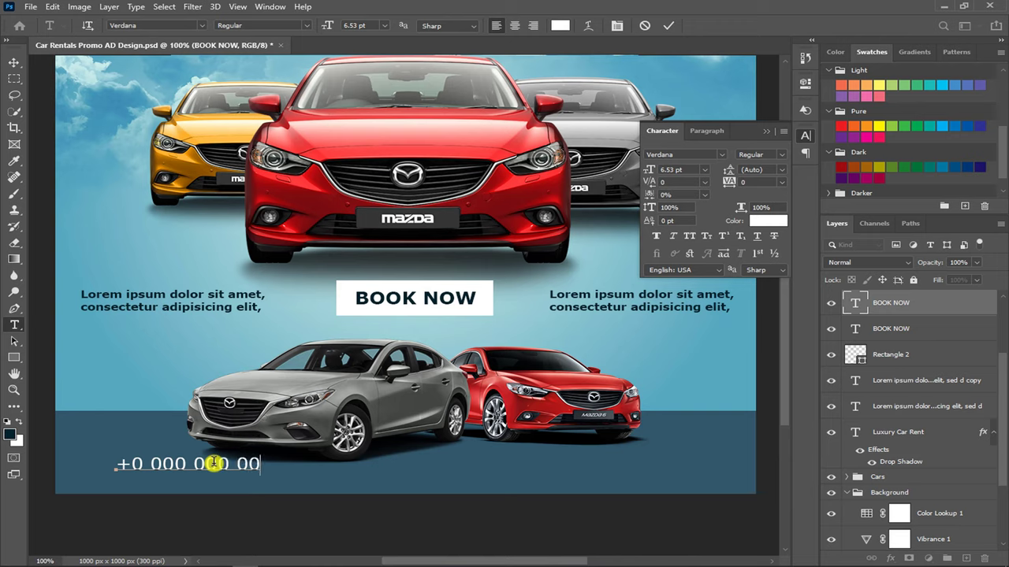
left_click(668, 25)
Step: Duplicate the phone number to its right and retype it as 'opposite your location'
key("v")
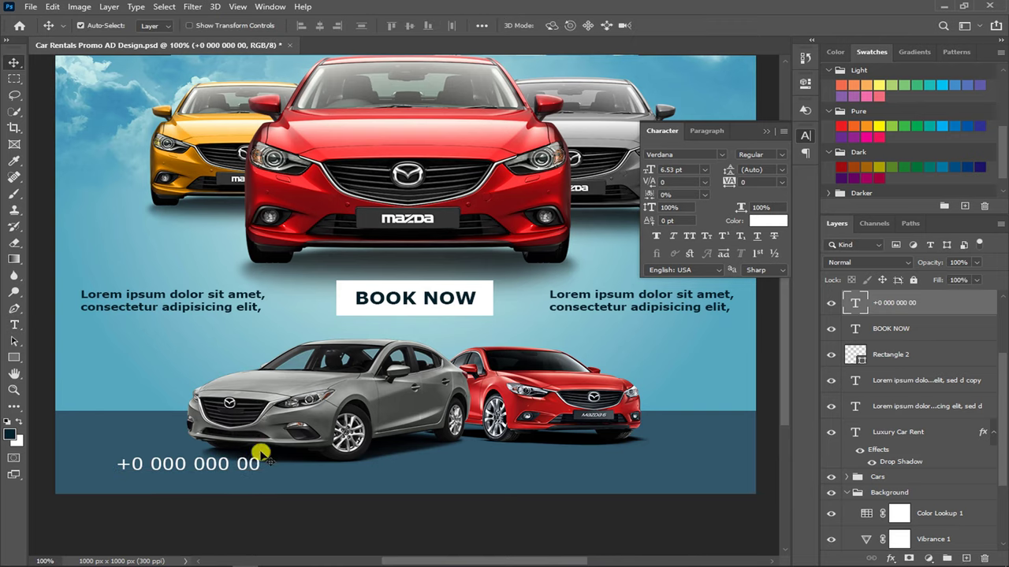
left_click_drag(249, 467, 274, 471)
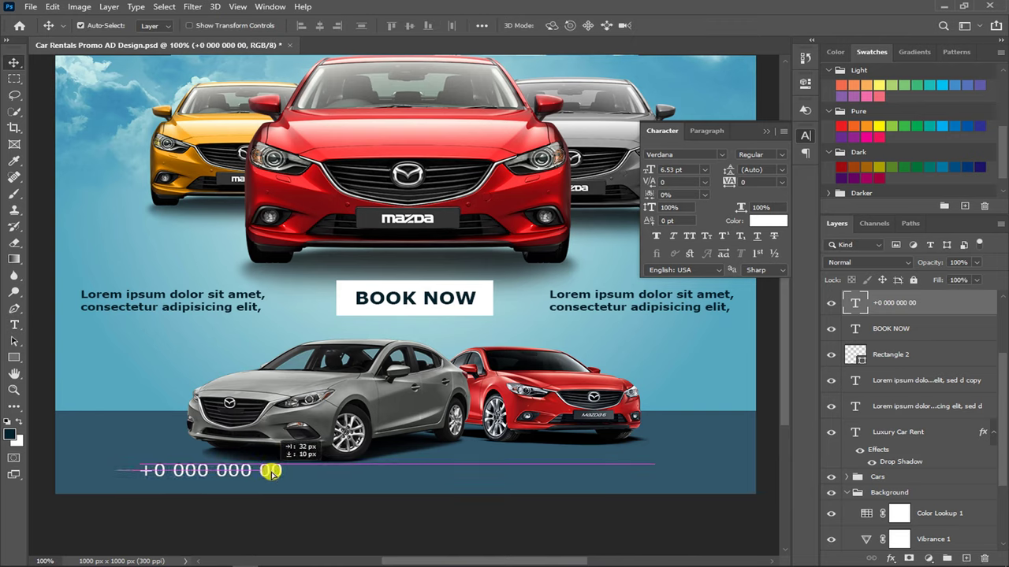
key("ctrl+j")
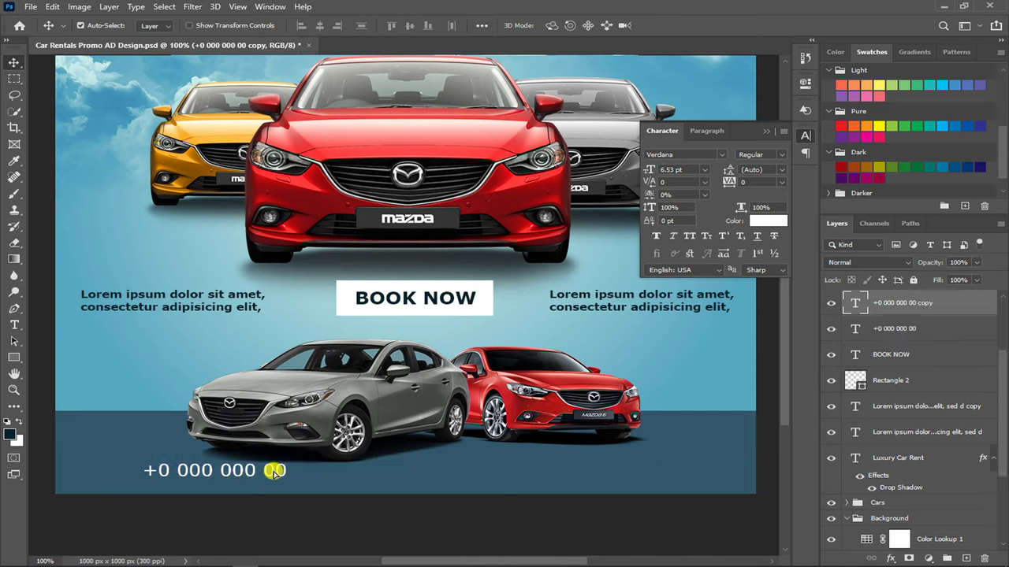
left_click_drag(481, 471, 473, 472)
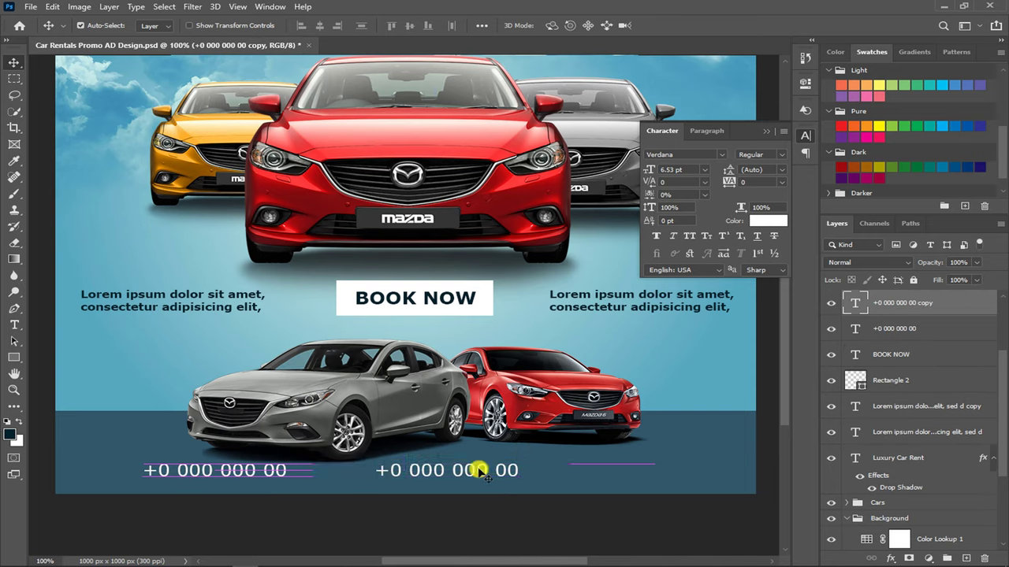
double_click(473, 471)
key("BackSpace")
type("opposite your location")
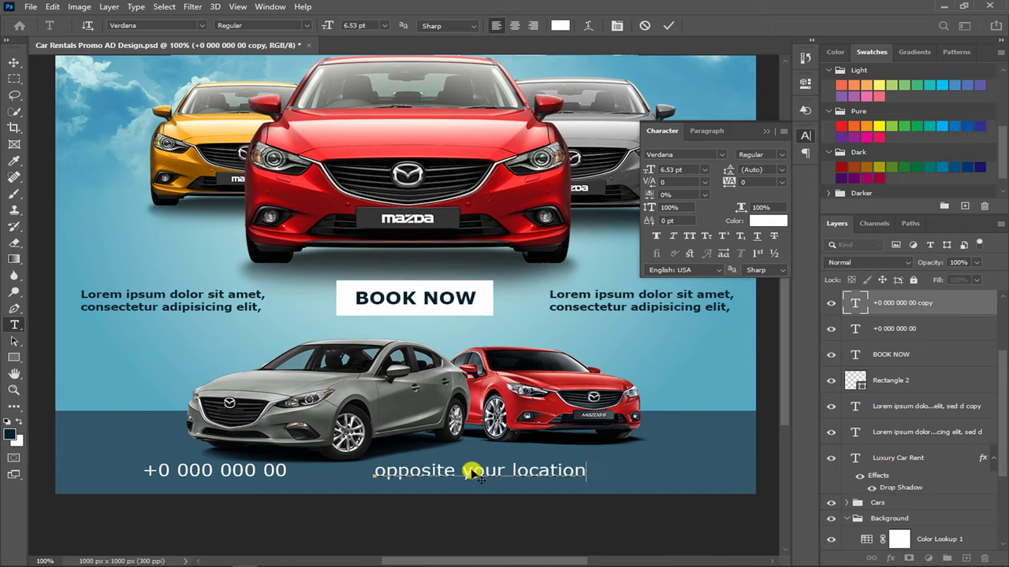
key("ctrl+Return")
Step: Scale both contact texts to about 91% and shift them left
key("v")
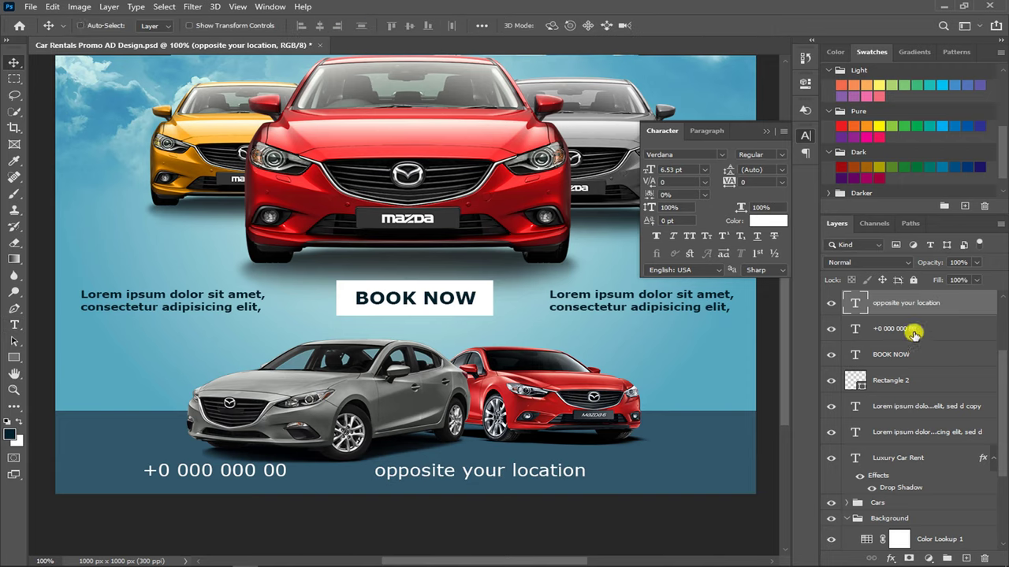
left_click(913, 331, "ctrl")
key("ctrl+t")
left_click_drag(586, 468, 576, 502)
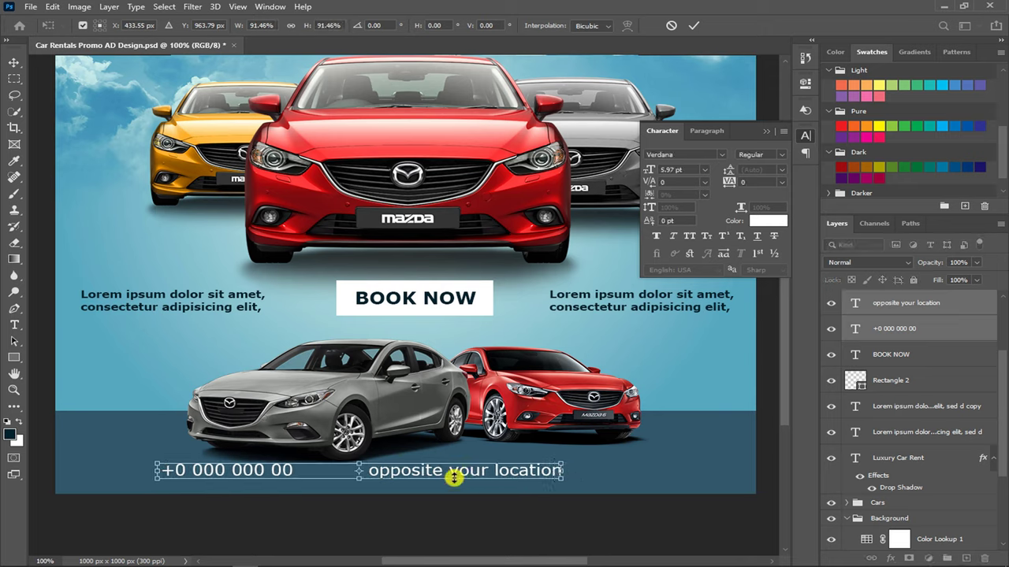
left_click_drag(448, 473, 404, 471)
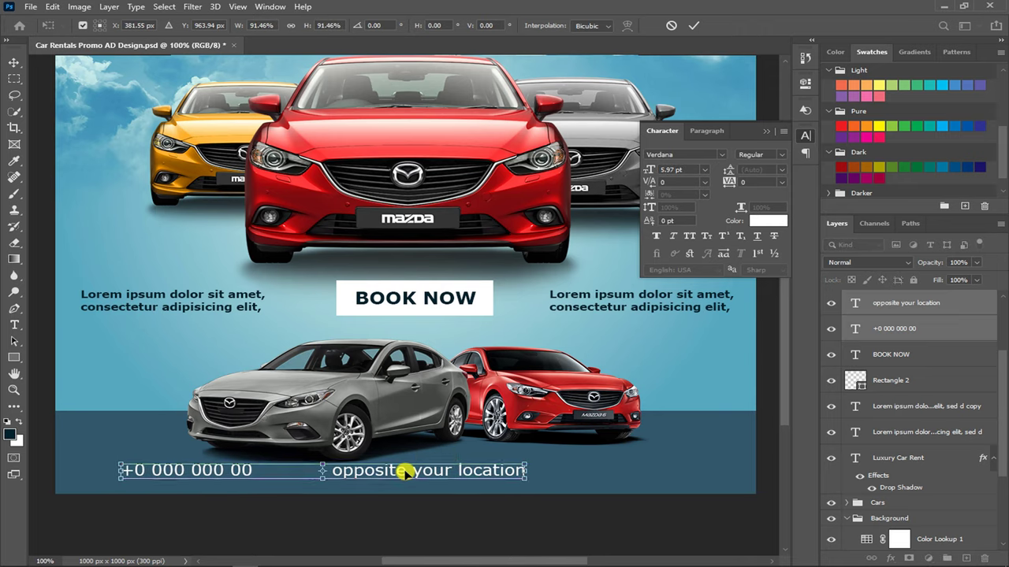
key("Return")
left_click(31, 7)
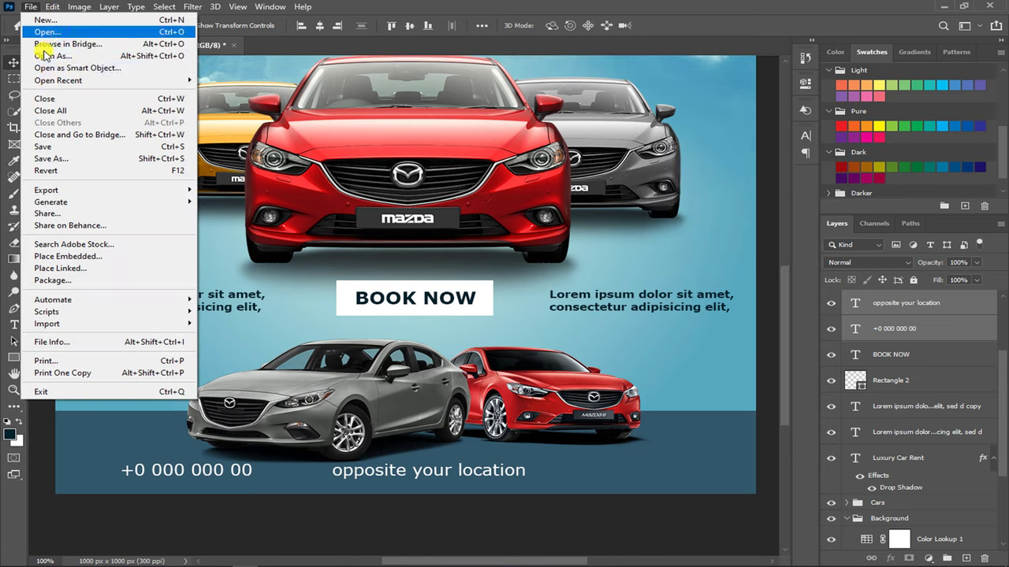
Step: Place the phone-alt image as embedded and shrink it to about a tenth
left_click(79, 256)
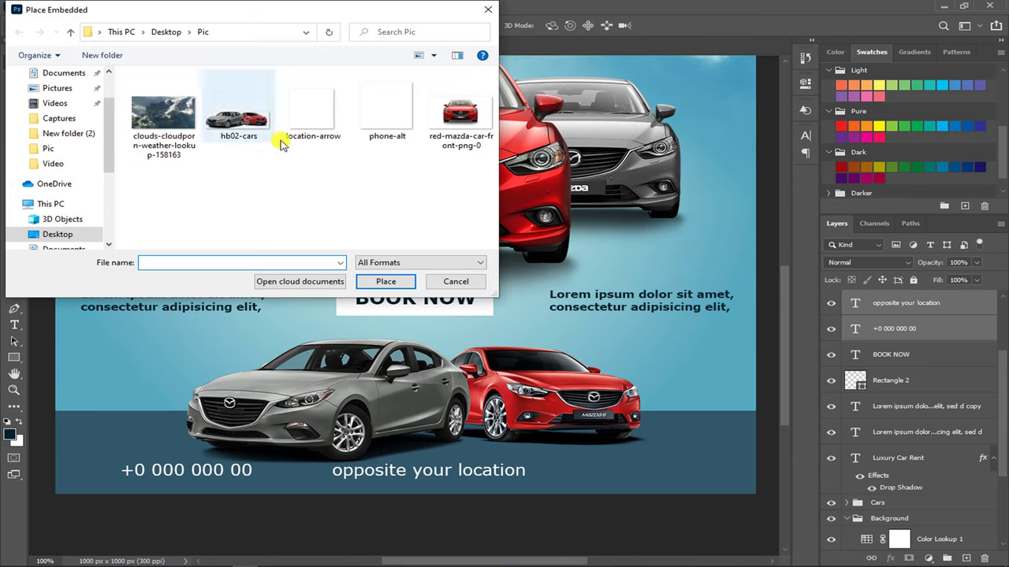
left_click(314, 118)
left_click(378, 138)
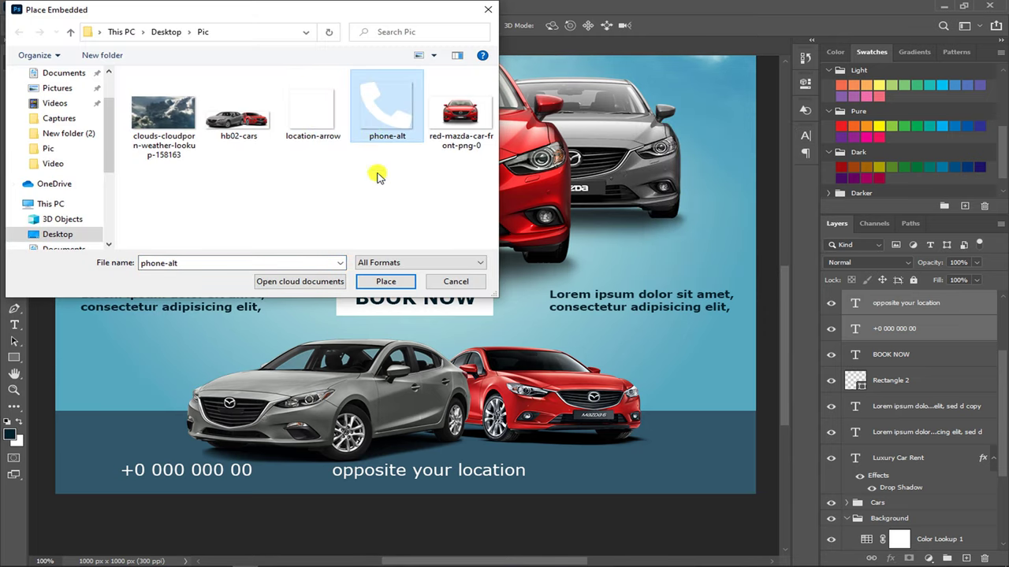
left_click(385, 281)
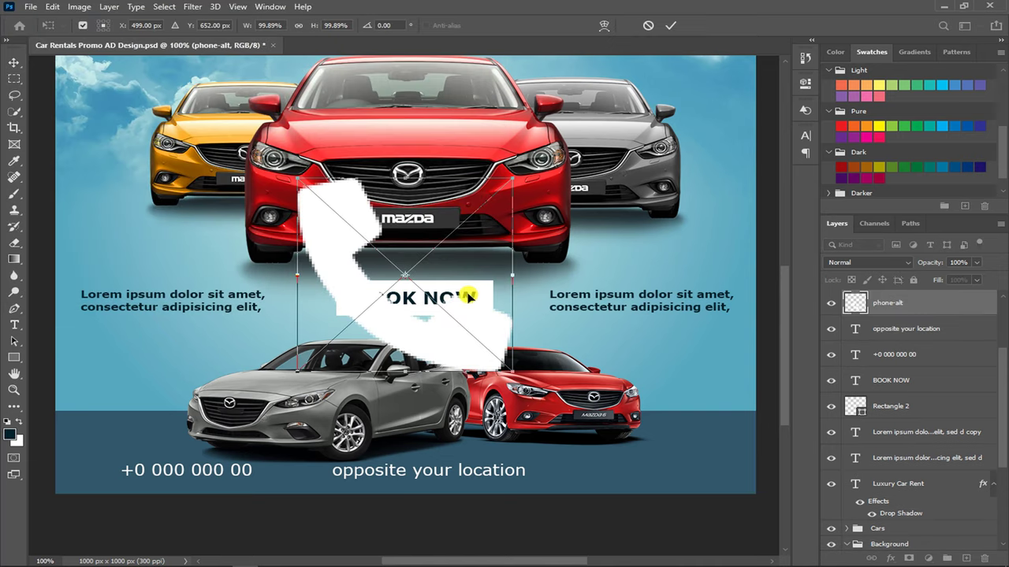
left_click_drag(512, 178, 444, 300)
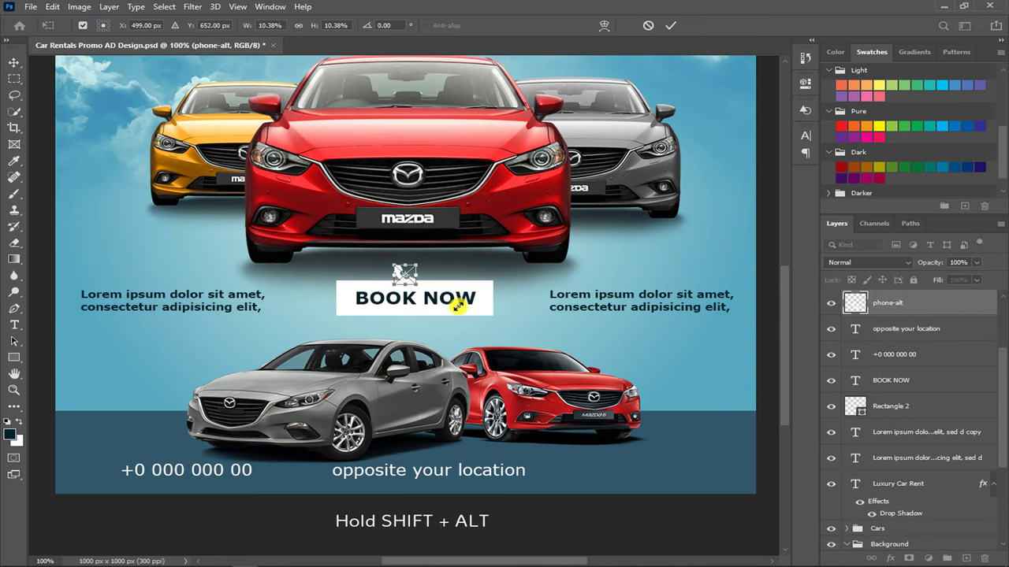
Step: Position the phone icon just left of the phone number, slightly smaller
scroll(409, 280, "up", 1, "alt")
scroll(390, 499, "down", 3)
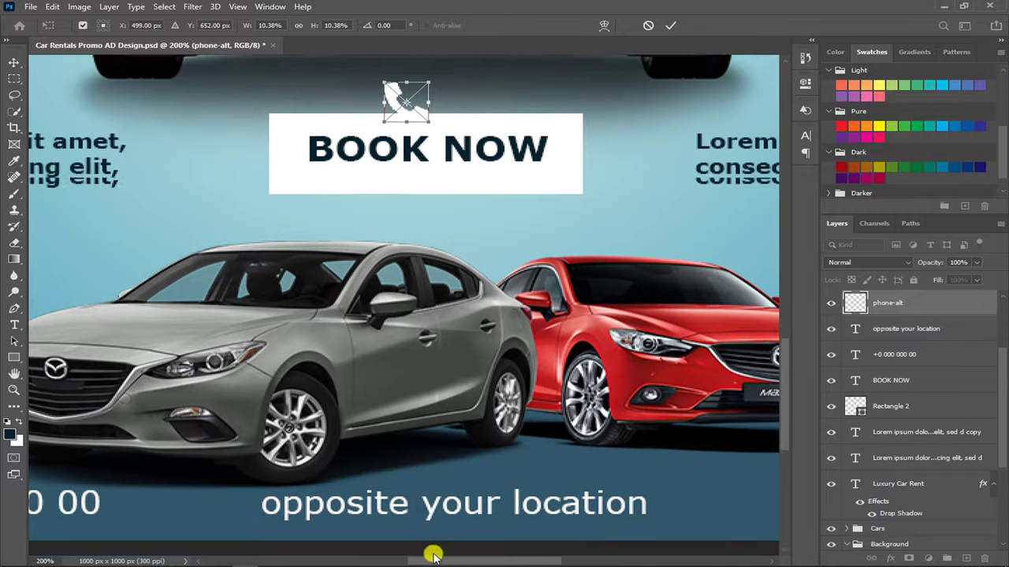
left_click_drag(433, 561, 373, 564)
left_click_drag(704, 93, 96, 478)
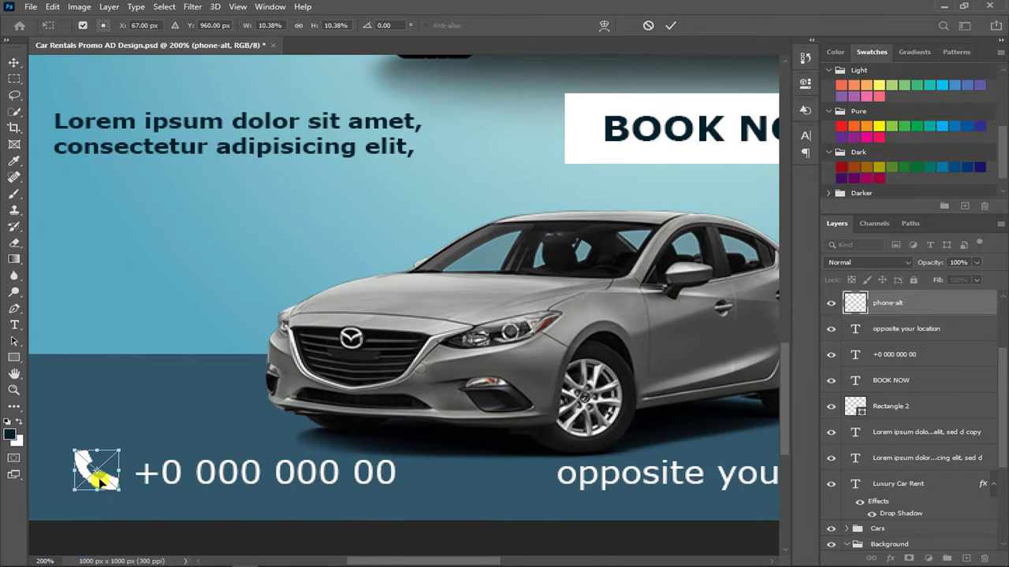
left_click_drag(72, 450, 74, 450)
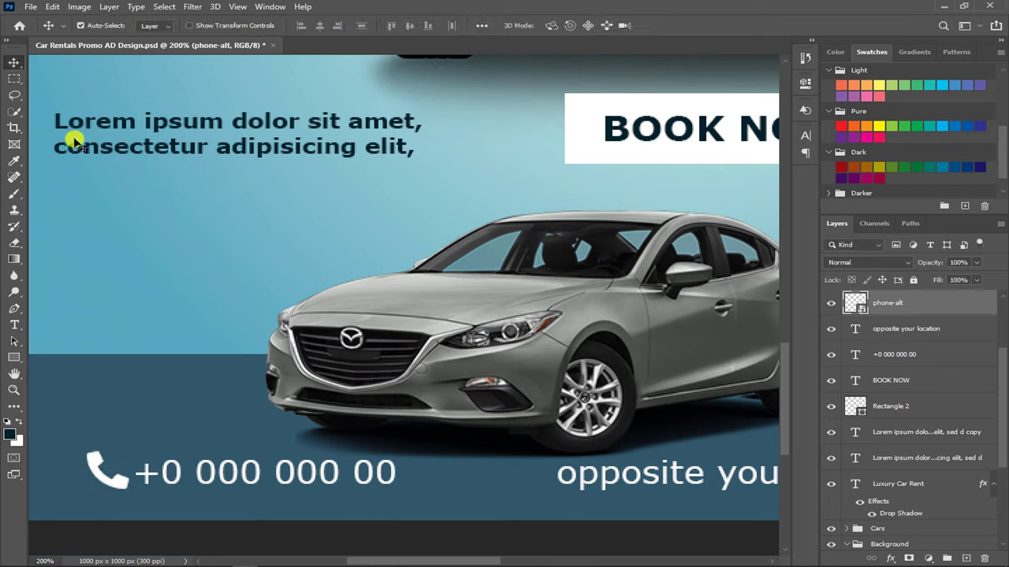
left_click(30, 7)
left_click(109, 254)
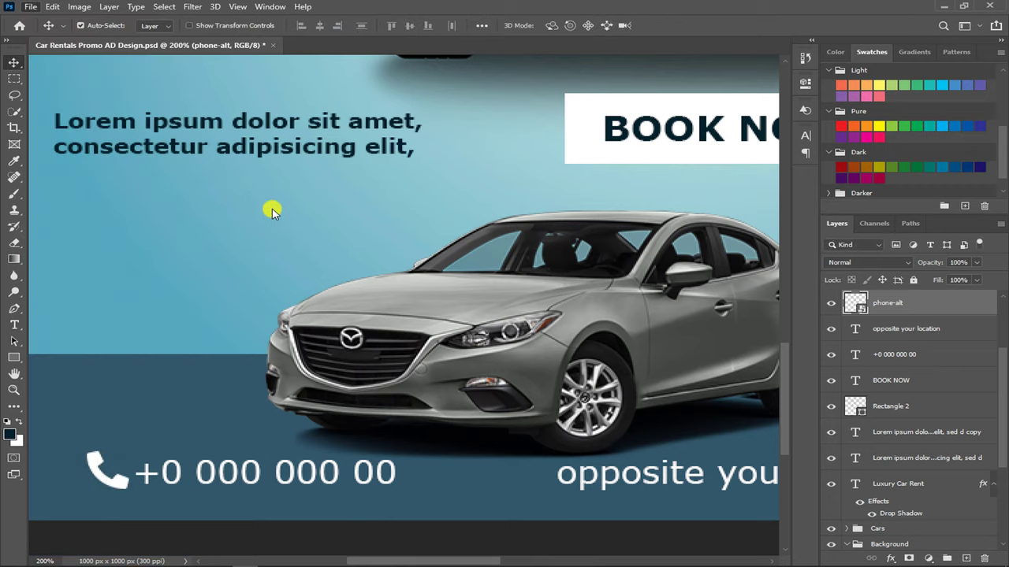
Step: Place the location-arrow image, shrunk, just left of 'opposite your location'
left_click(315, 122)
left_click(386, 283)
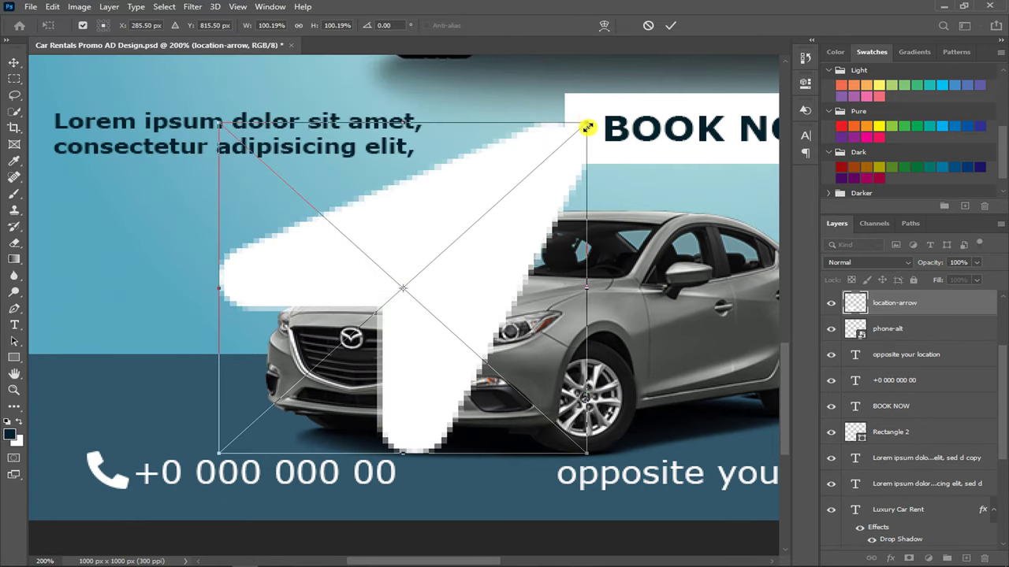
mouse_move(587, 127)
left_mouse_down()
mouse_move(417, 272)
mouse_move(502, 489)
mouse_move(530, 487)
left_mouse_up()
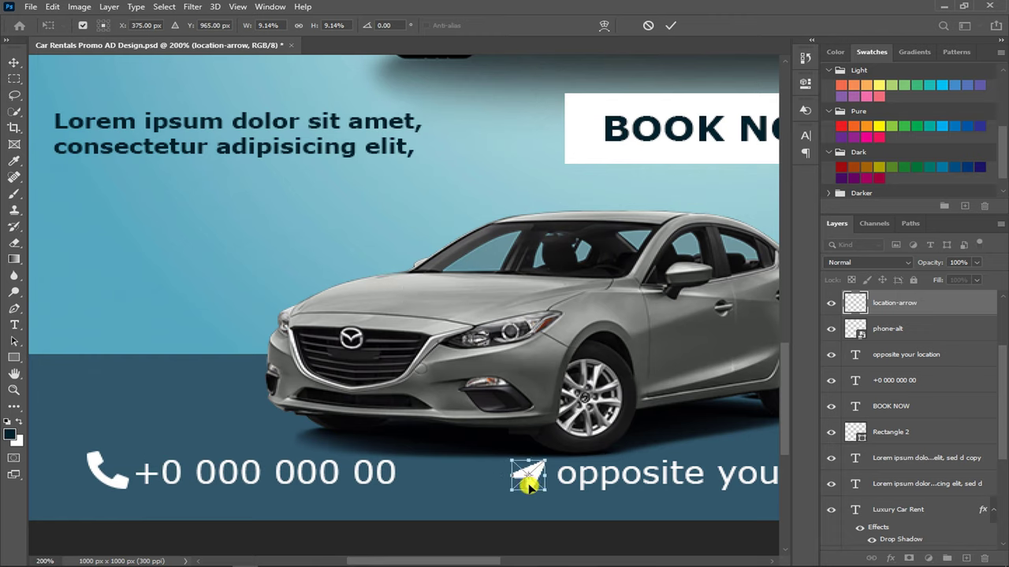
key("Return")
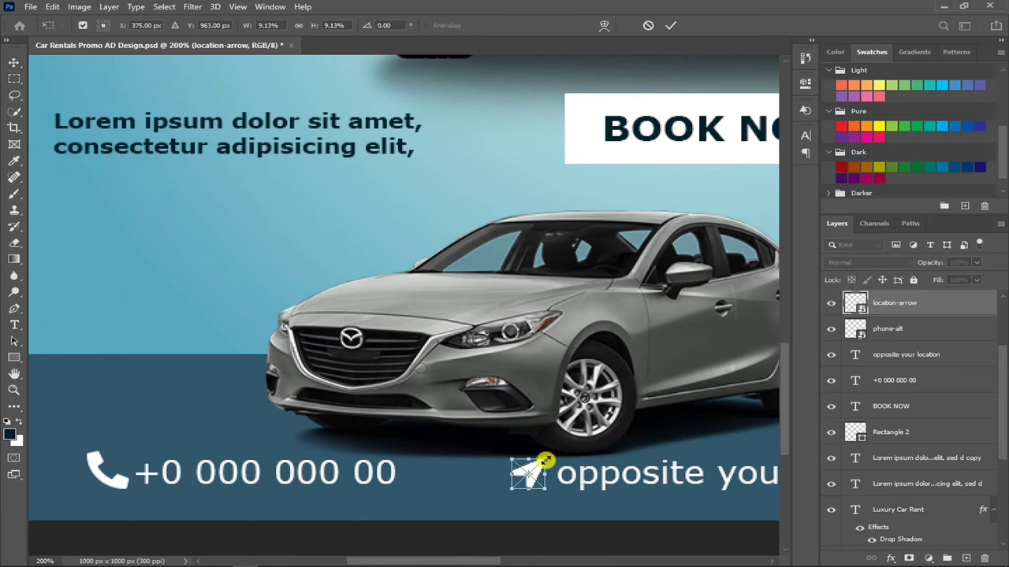
key("ctrl+minus")
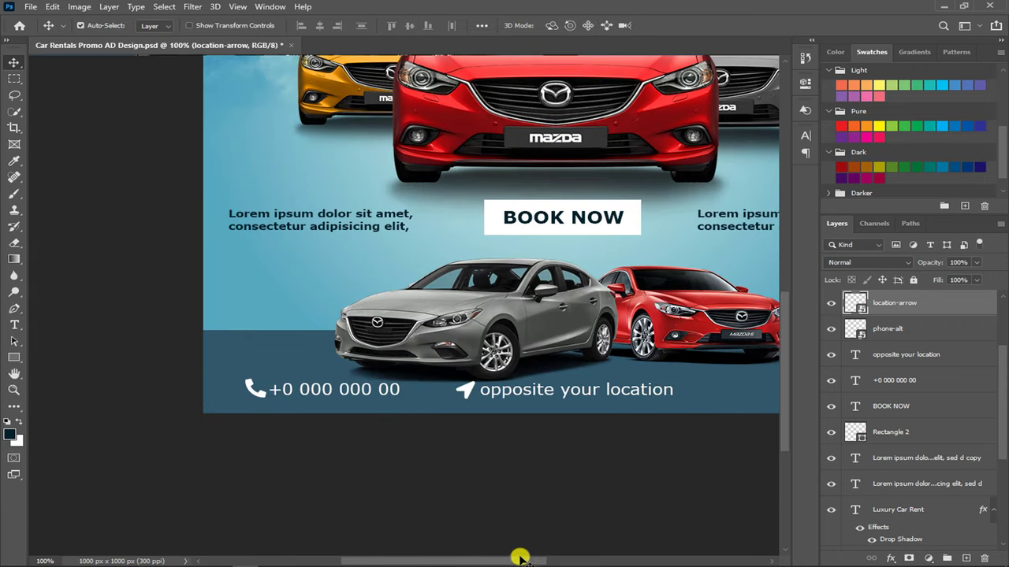
Step: Copy the BOOK NOW text to the bar's lower right and make it white
left_click_drag(515, 561, 575, 561)
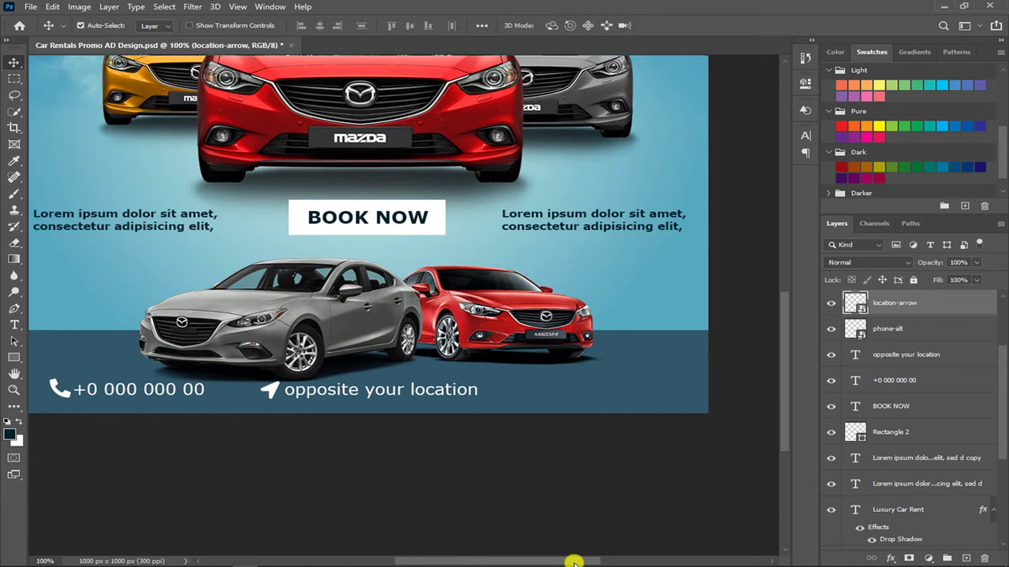
left_click(431, 226)
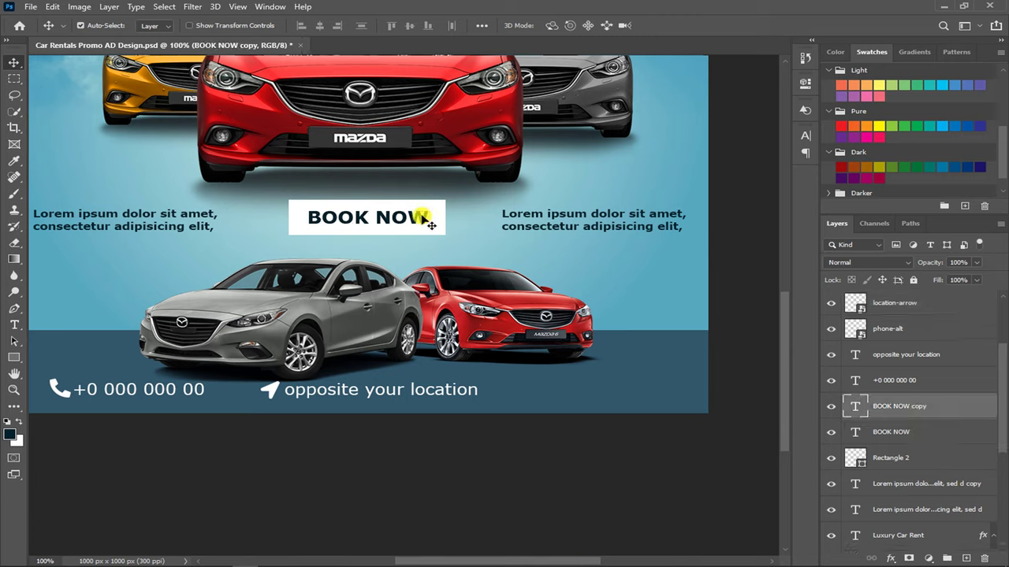
left_click_drag(431, 225, 657, 386)
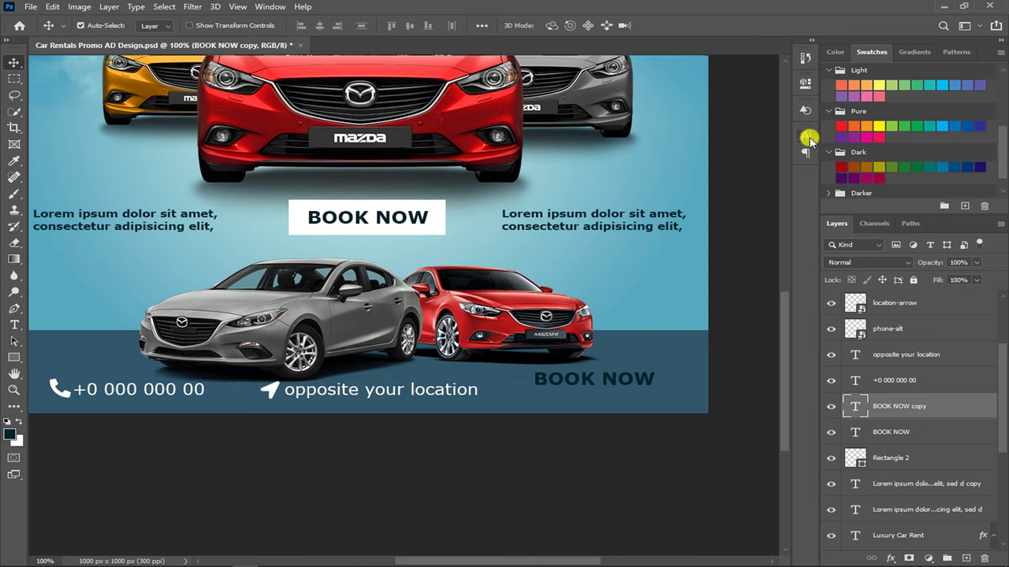
left_click(806, 136)
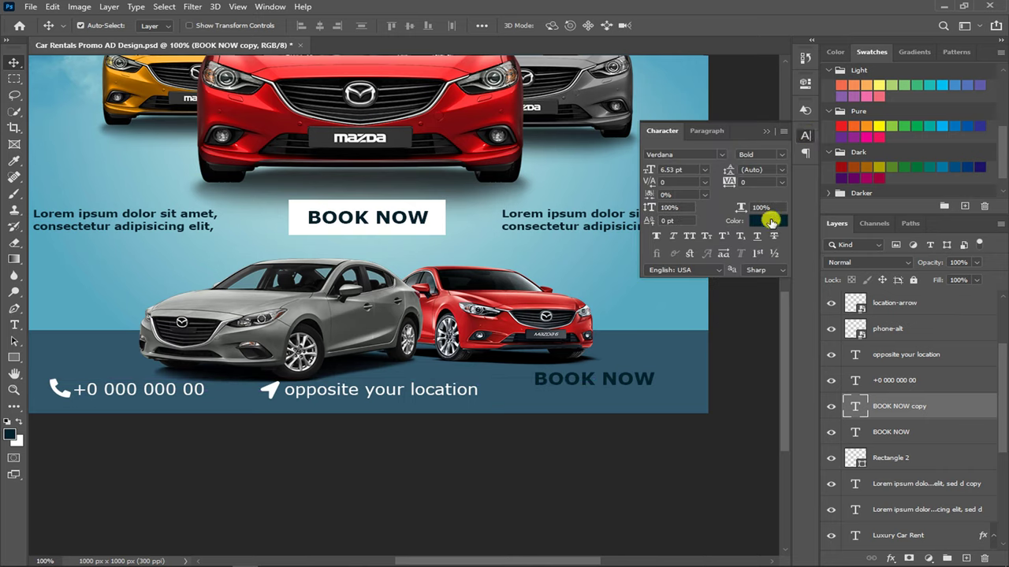
left_click(769, 221)
left_click(128, 389)
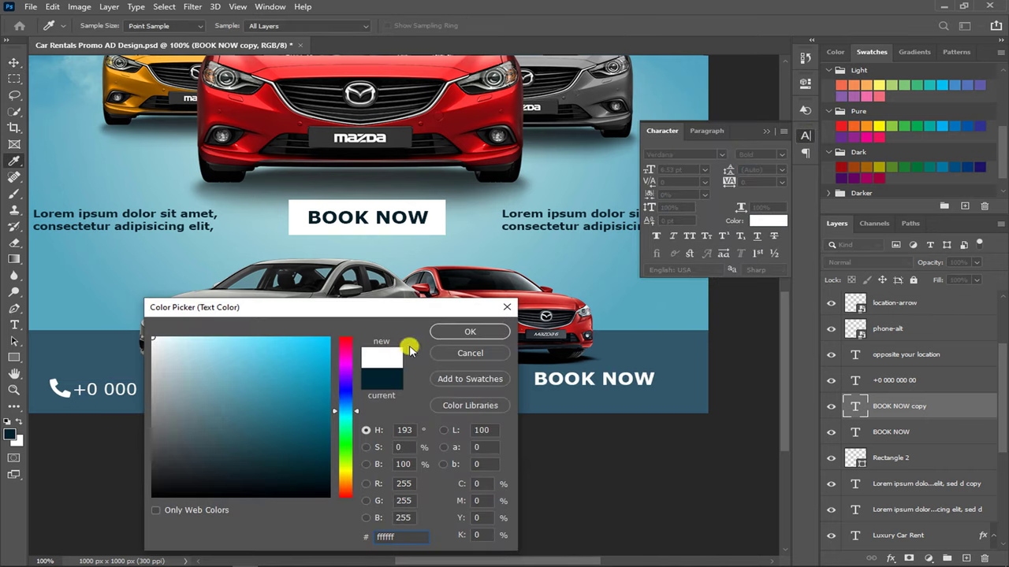
left_click(502, 331)
Step: Retype the copy as COMPANY LOGO and shrink it to about two-thirds
key("t")
triple_click(563, 378)
type("COMPANY LOGO")
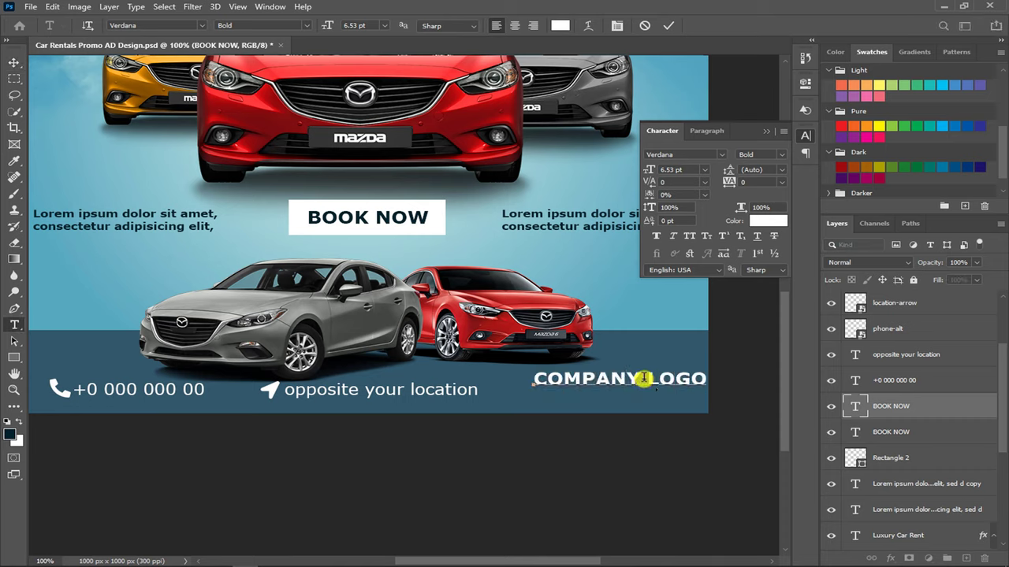
left_click(765, 130)
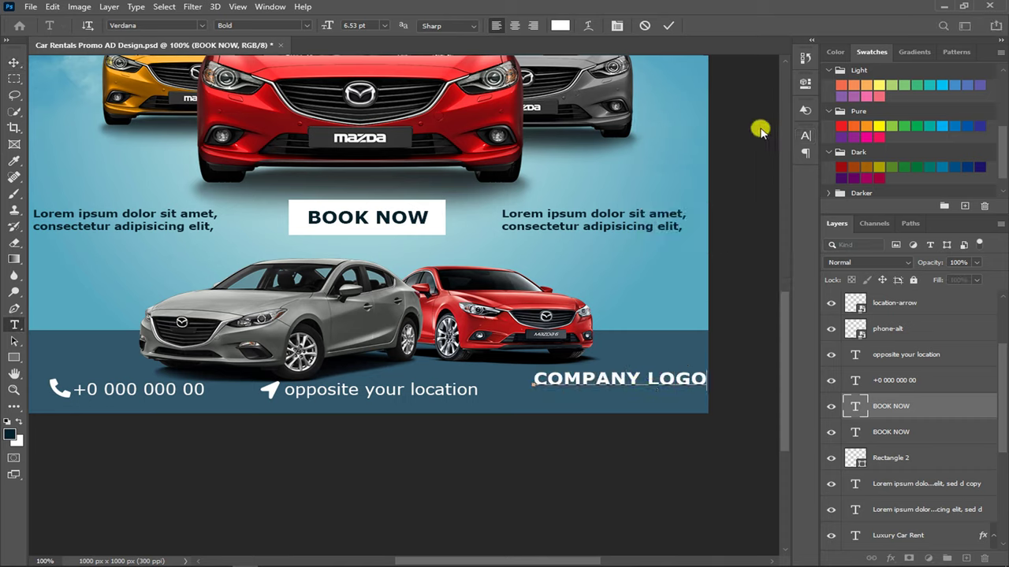
left_click(668, 26)
key("ctrl+t")
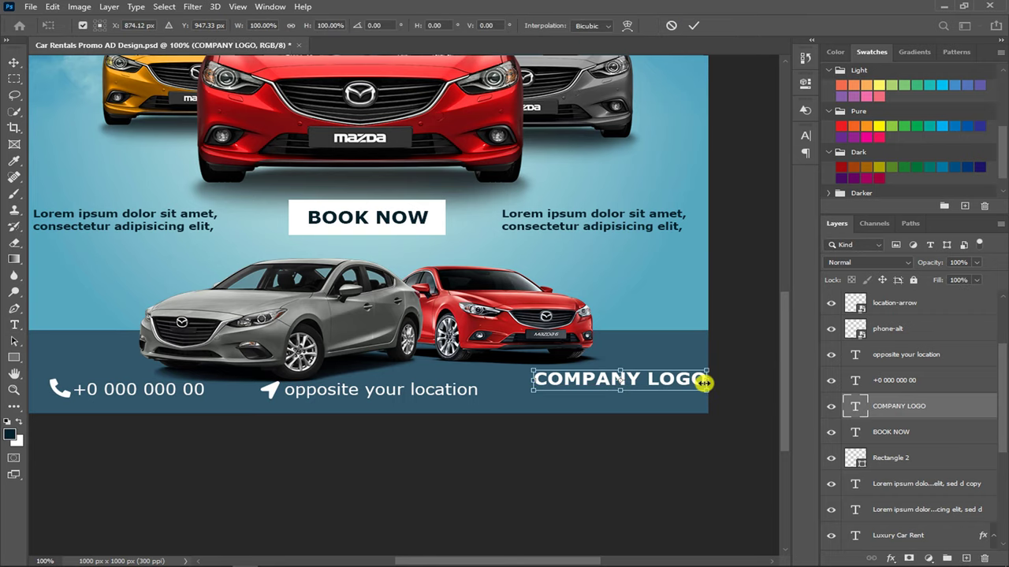
left_click_drag(696, 391, 654, 381)
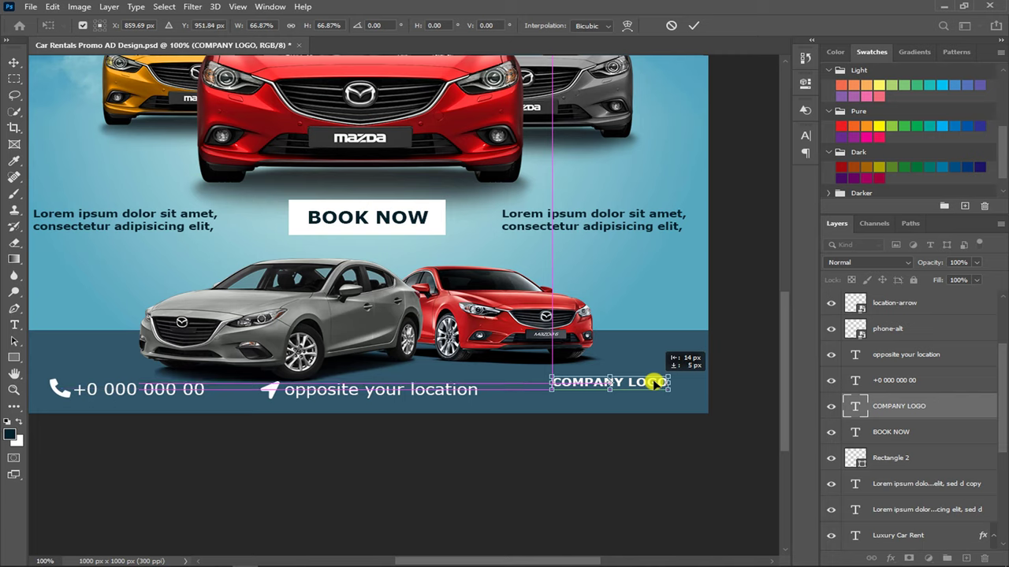
key("Return")
Step: Duplicate COMPANY LOGO just below itself and colour it dark teal
key("ctrl+j")
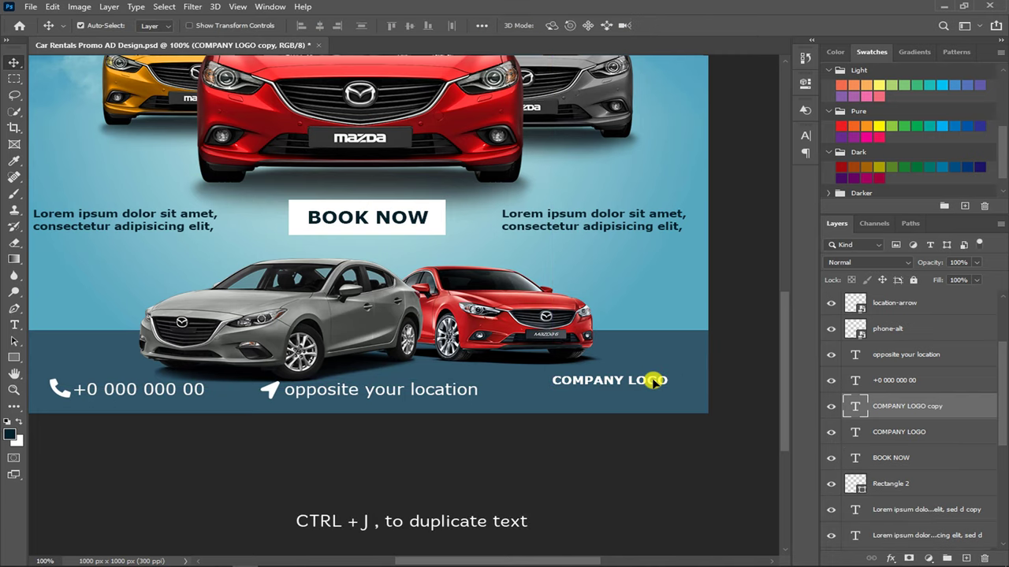
key("shift+Down")
key("shift+Down")
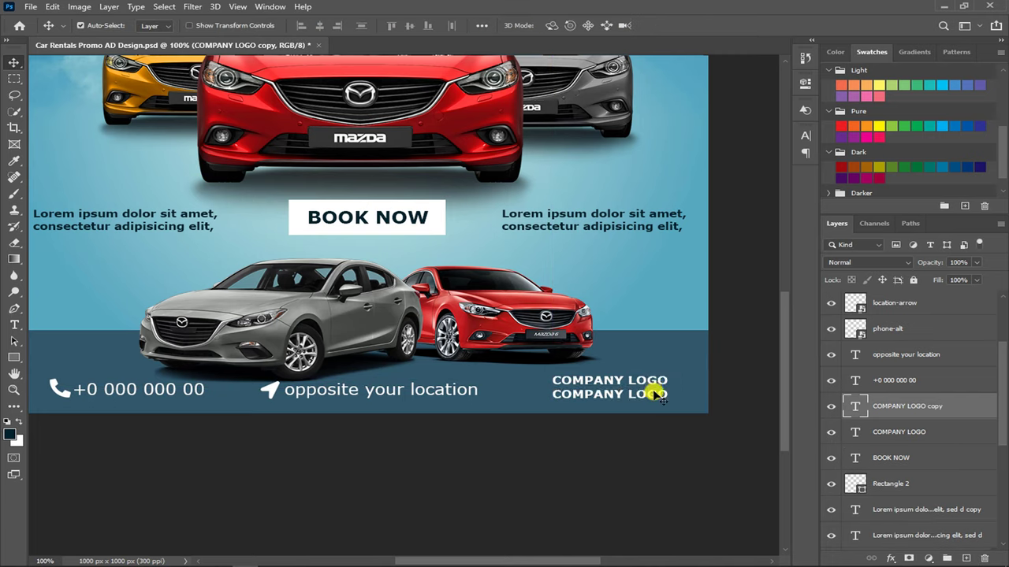
double_click(653, 396)
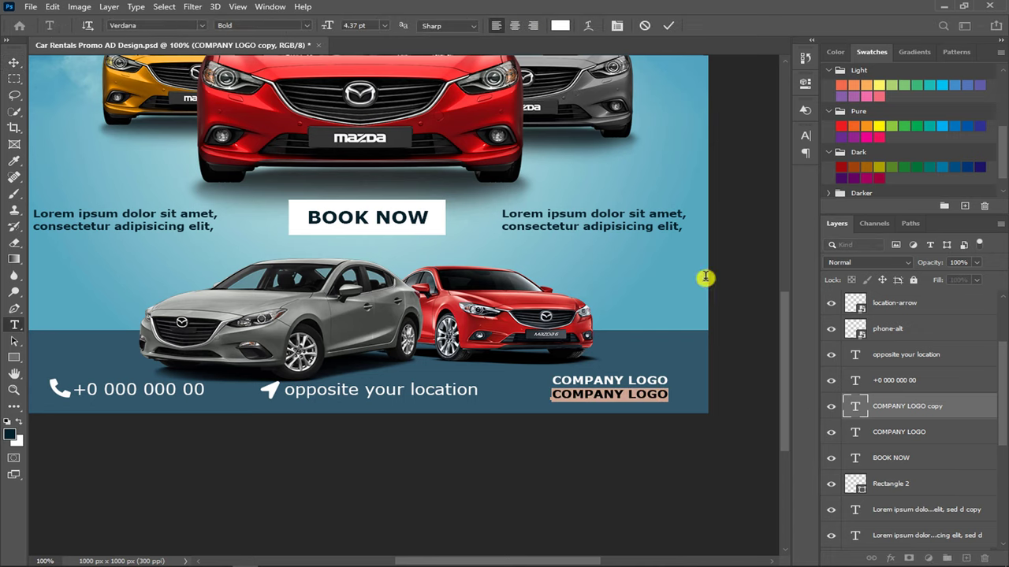
left_click(806, 136)
left_click(770, 222)
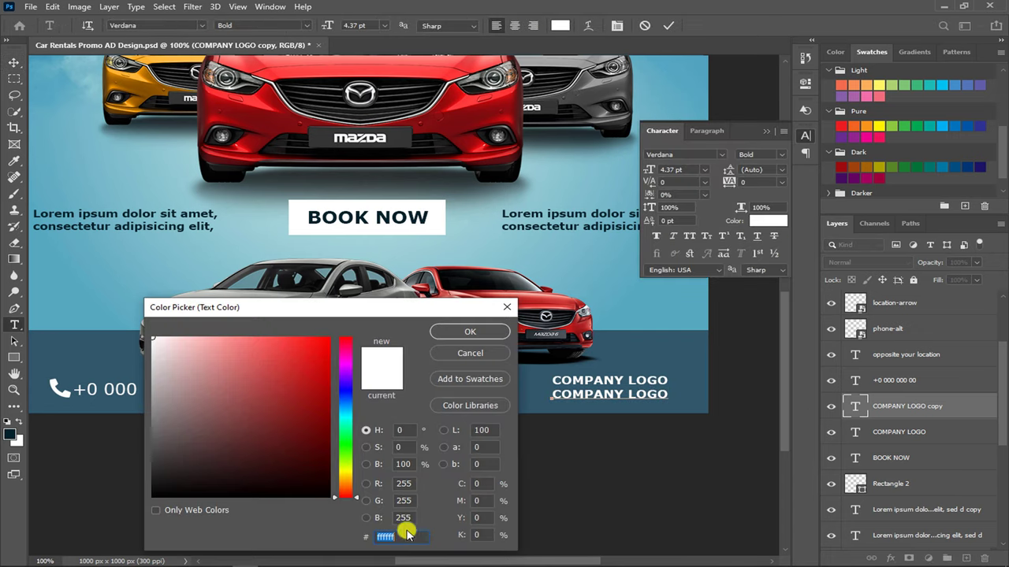
type("01")
type("2f")
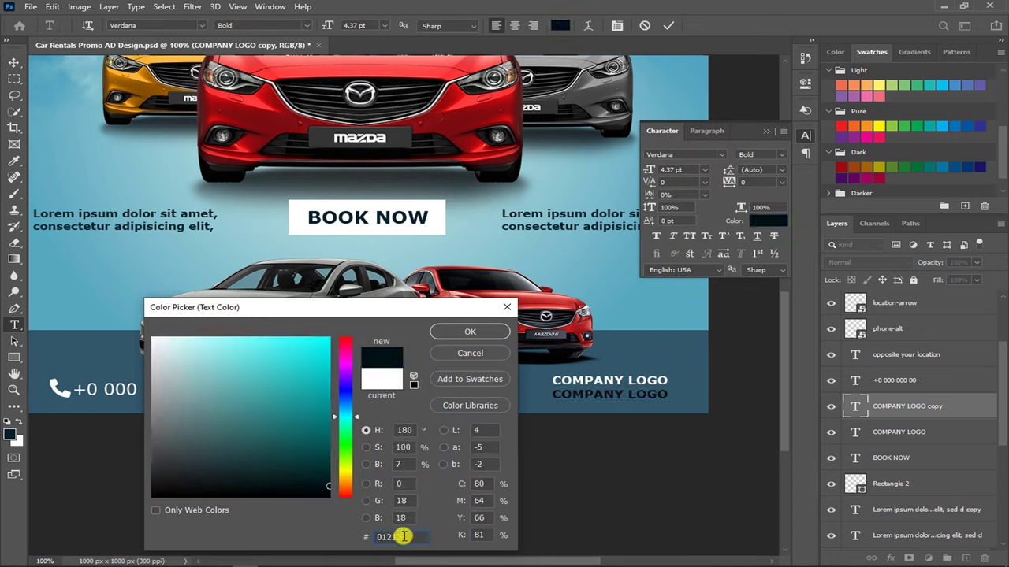
left_click(470, 331)
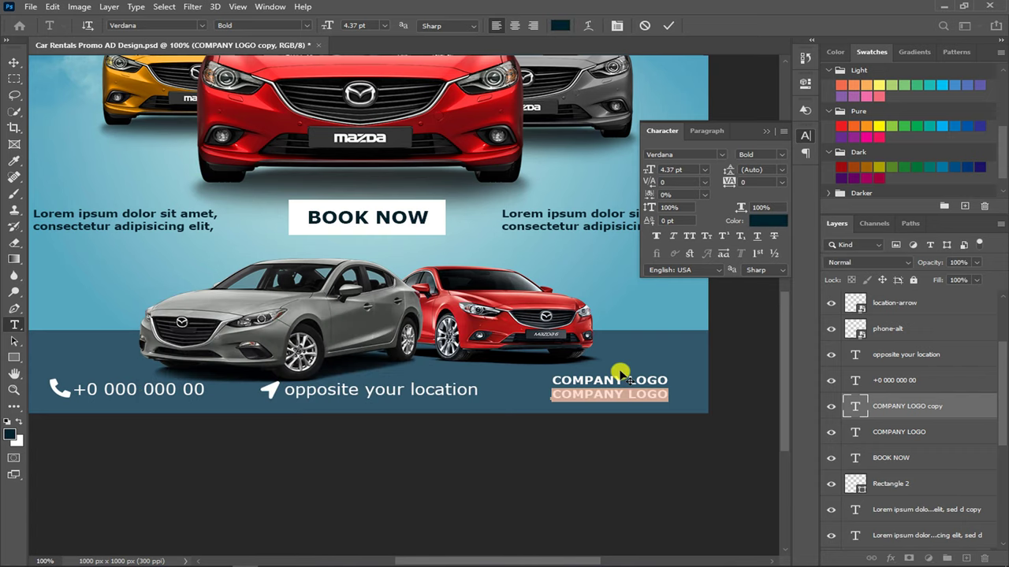
Step: Retype the duplicate as 'your tagline here ...' in Bold Italic
type("your tagline here ...")
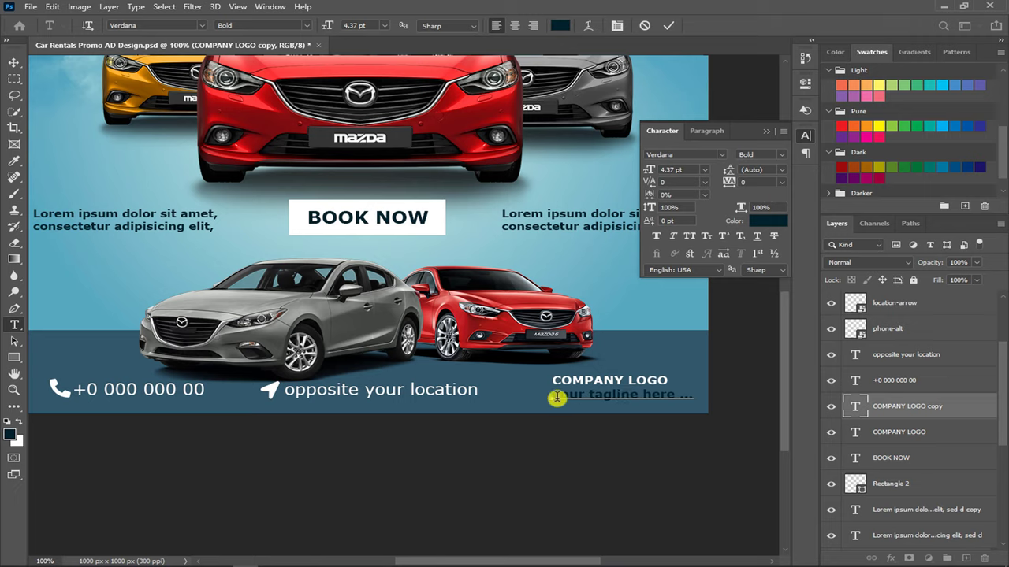
left_click_drag(557, 398, 712, 397)
left_click(782, 156)
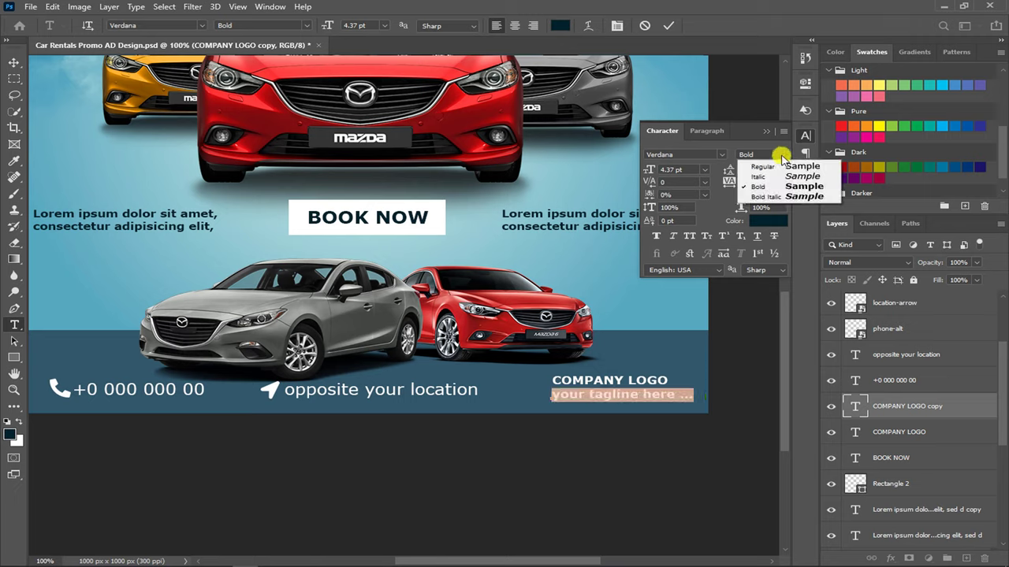
left_click(784, 197)
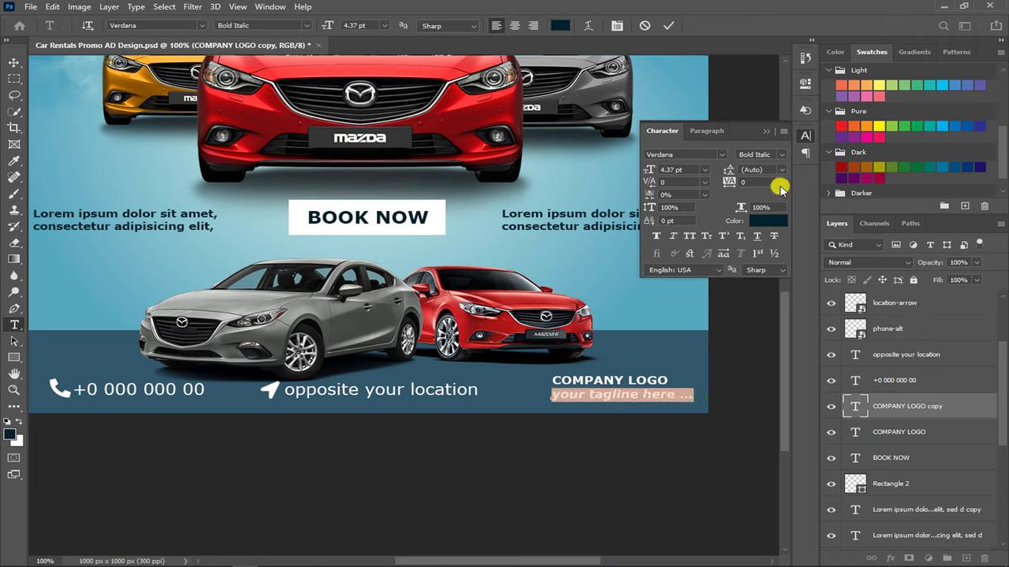
left_click(668, 25)
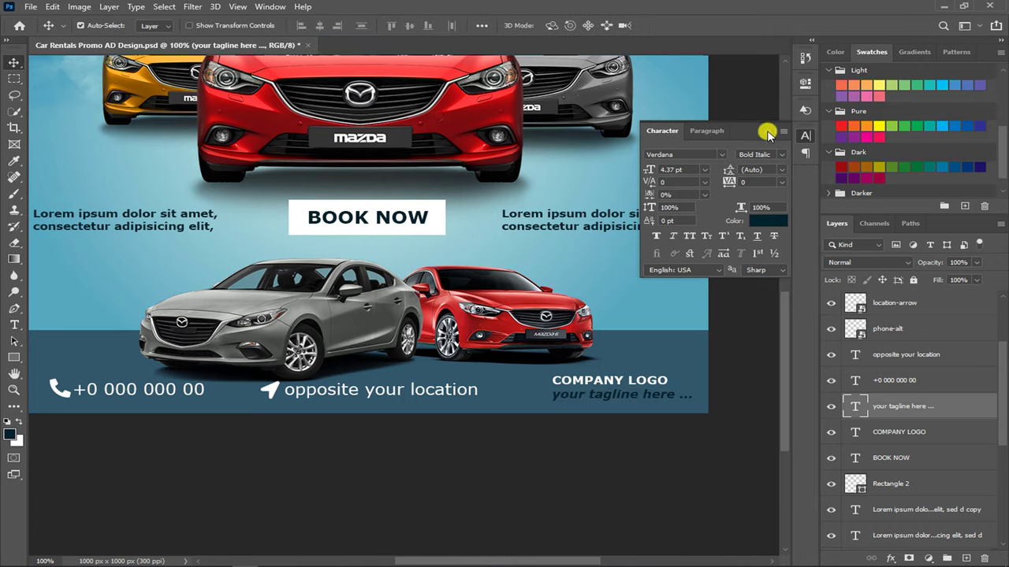
left_click(603, 384)
Step: Draw a small dark navy square, Rectangle 3, left of COMPANY LOGO
left_click_drag(600, 398, 597, 394)
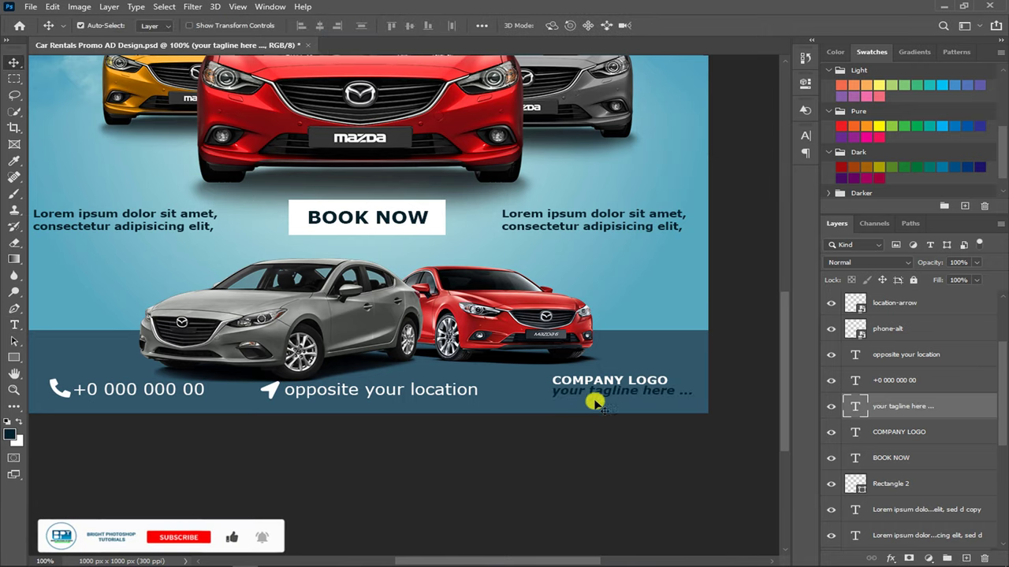
left_click(14, 357)
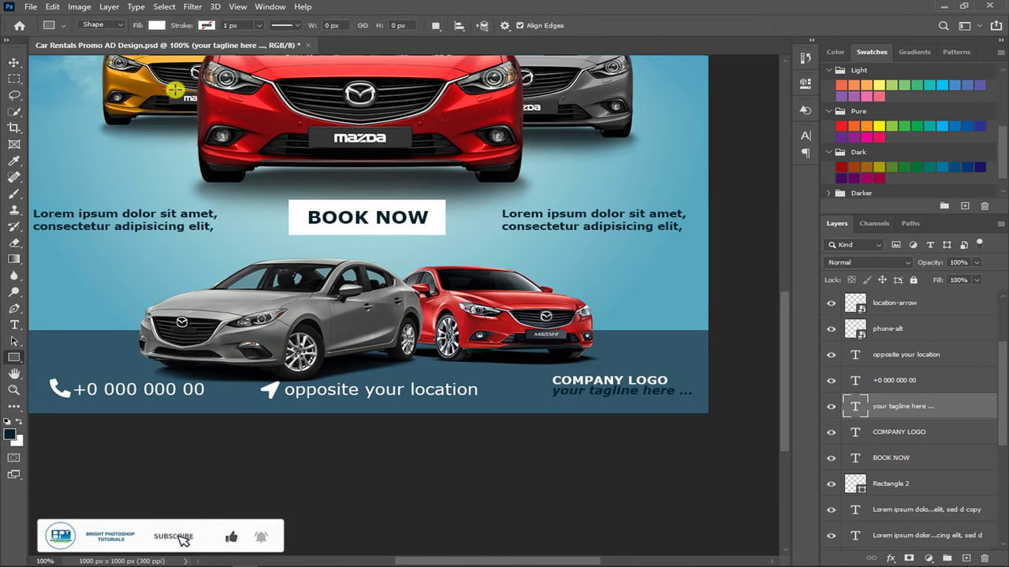
left_click(156, 25)
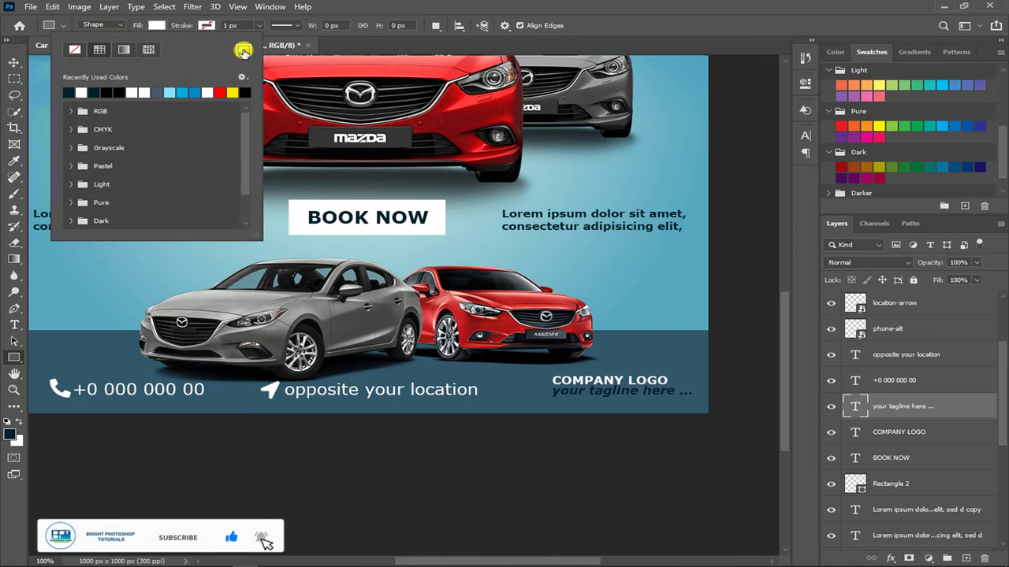
left_click(243, 49)
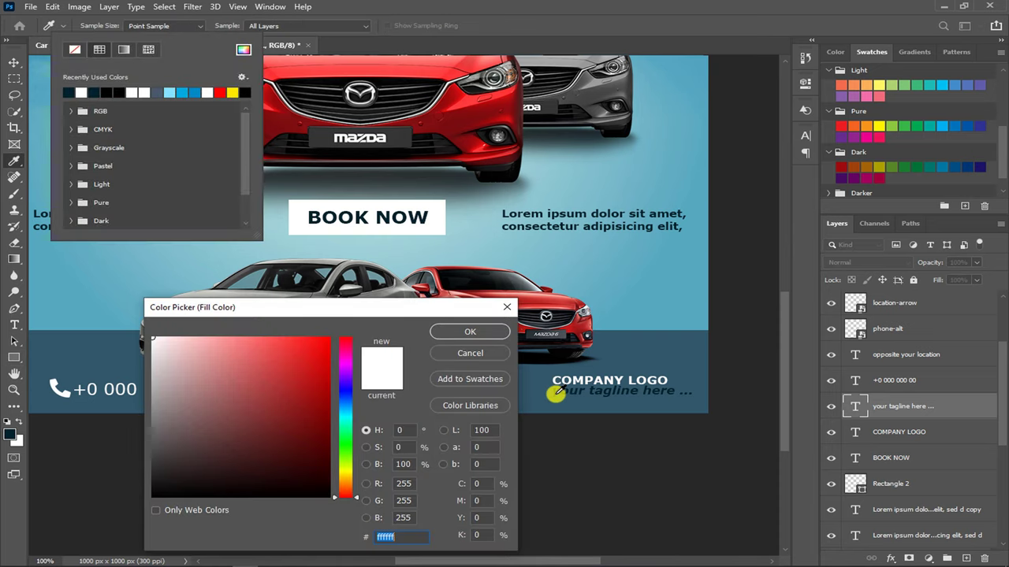
left_click(555, 393)
left_click(489, 331)
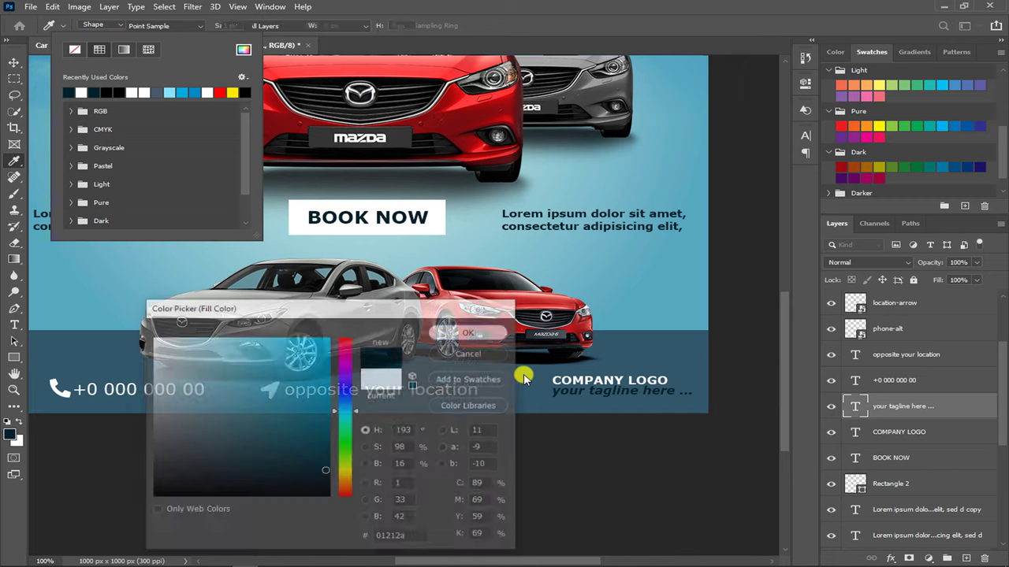
left_click_drag(518, 374, 542, 397)
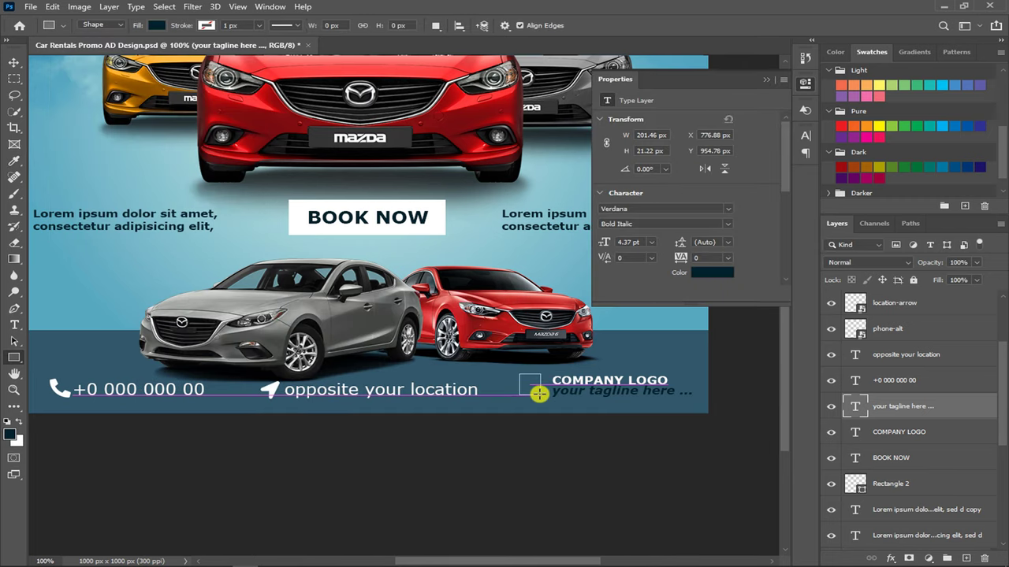
left_click(766, 79)
key("v")
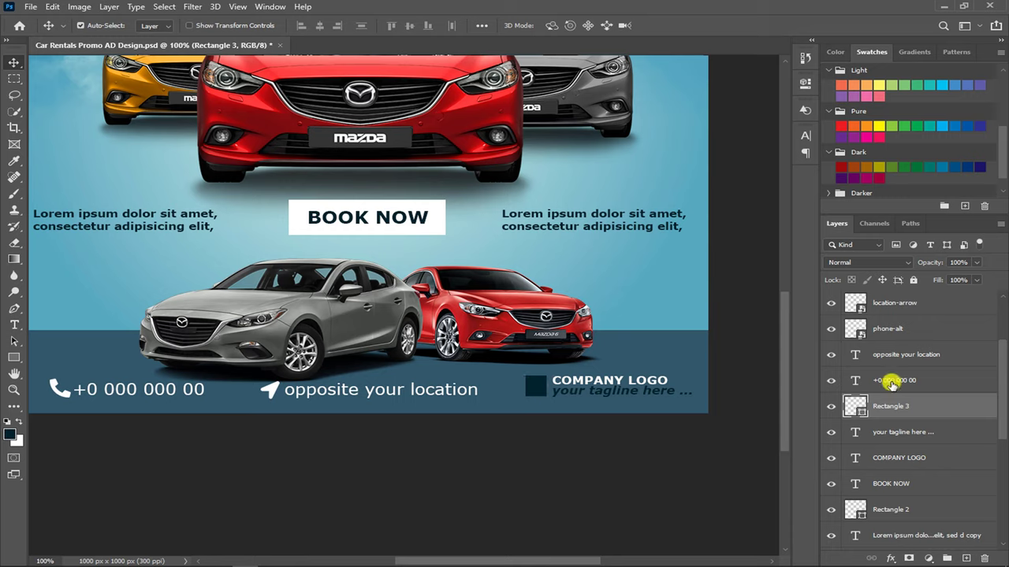
Step: Move Rectangle 3, the tagline and COMPANY LOGO slightly down together
left_click(897, 432, "shift")
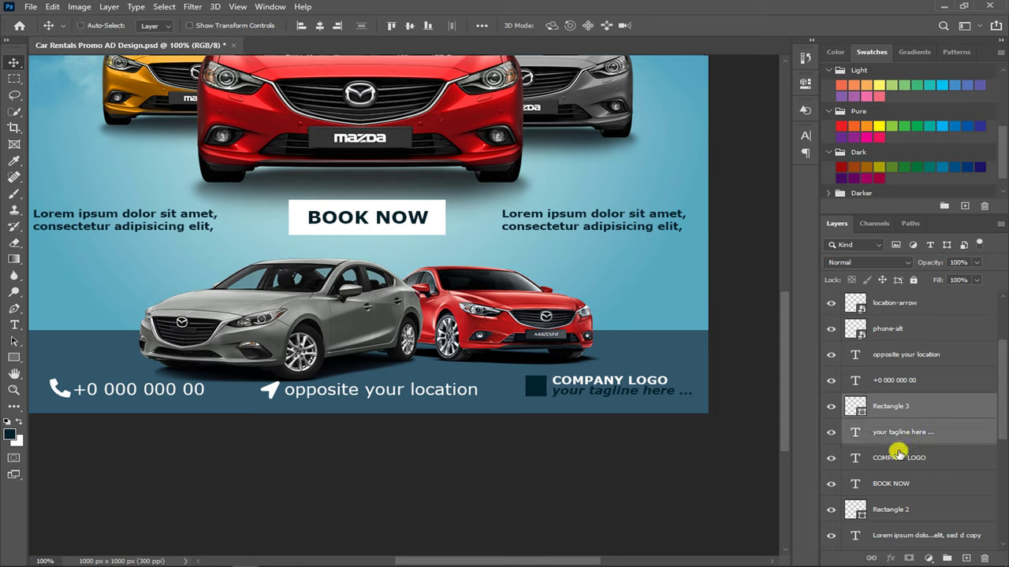
left_click(899, 459, "shift")
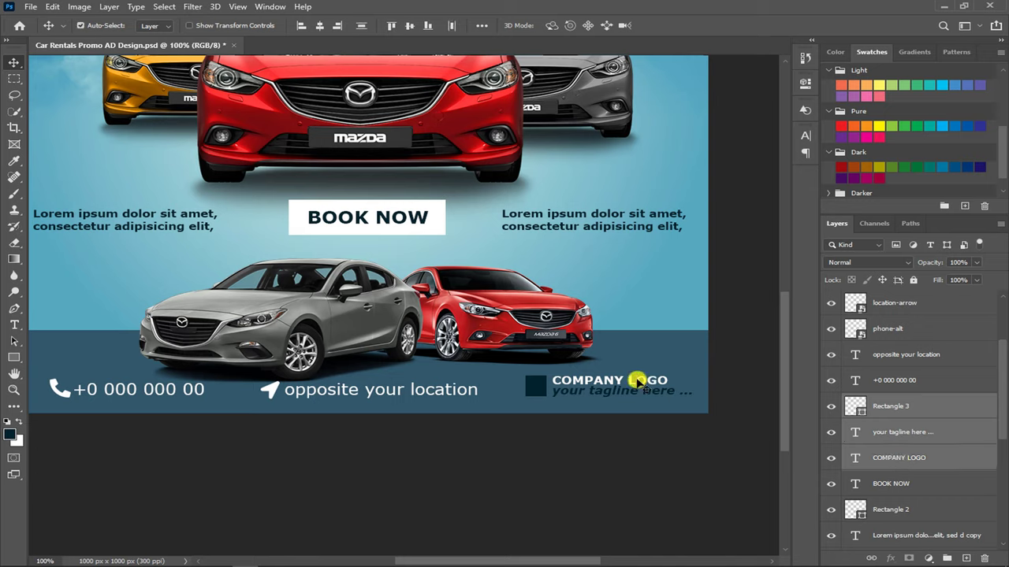
key("ctrl+t")
left_click_drag(632, 388, 631, 388)
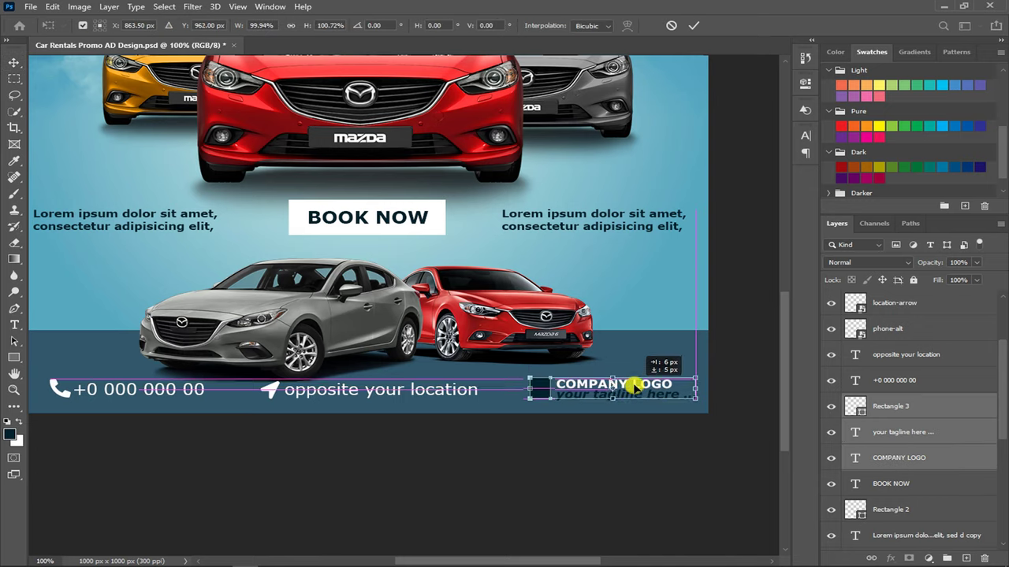
key("Return")
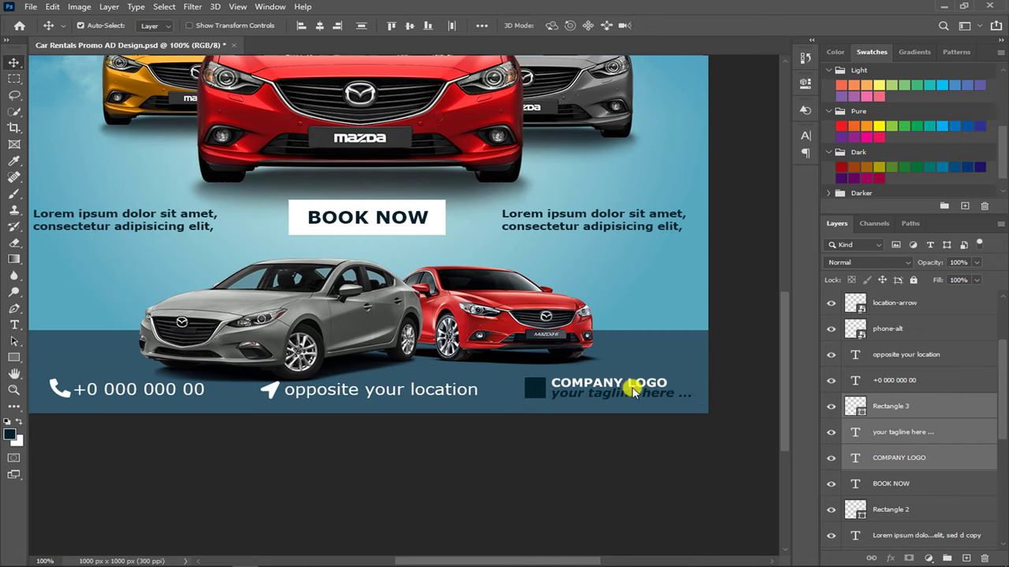
Step: Scale the hb02-cars pair slightly smaller and lift it above the footer
left_click(344, 311)
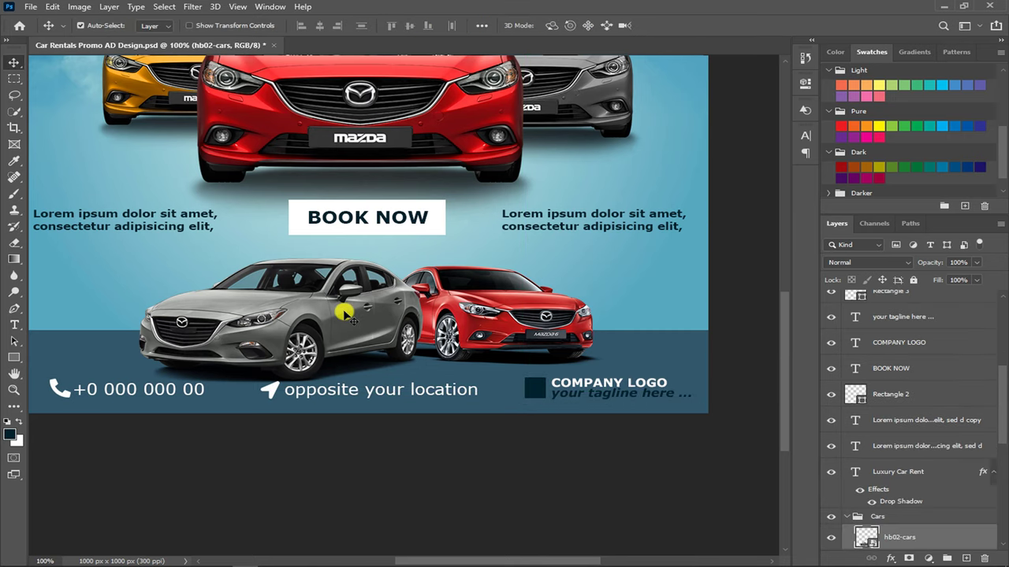
key("ctrl+t")
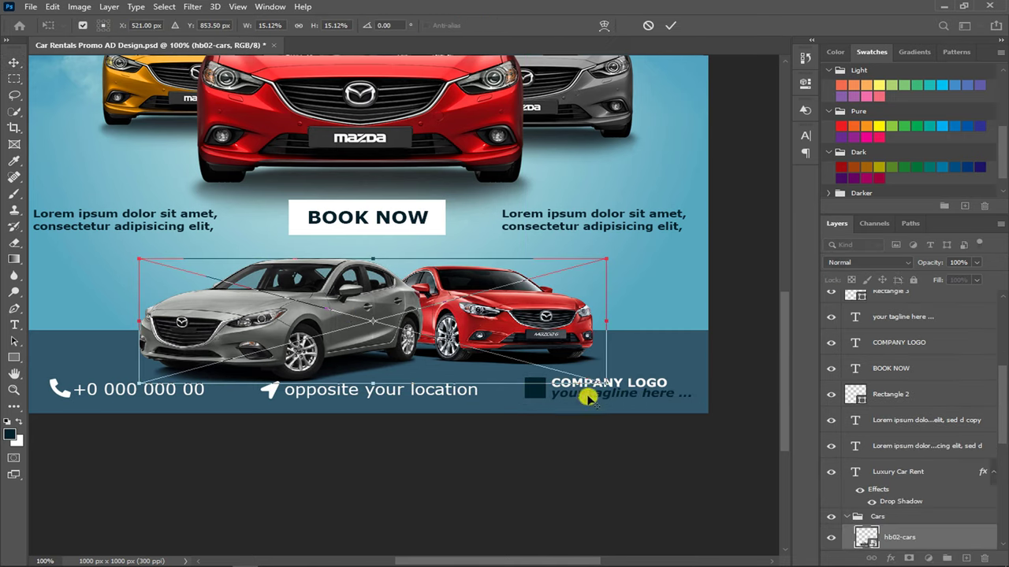
left_click_drag(606, 384, 590, 374)
left_click_drag(516, 342, 513, 335)
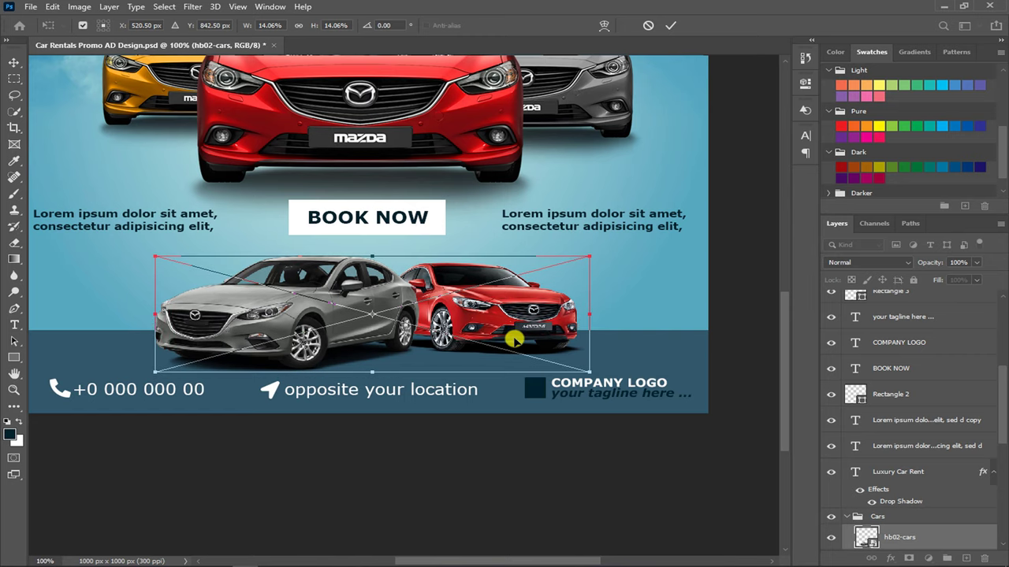
left_click_drag(488, 561, 474, 562)
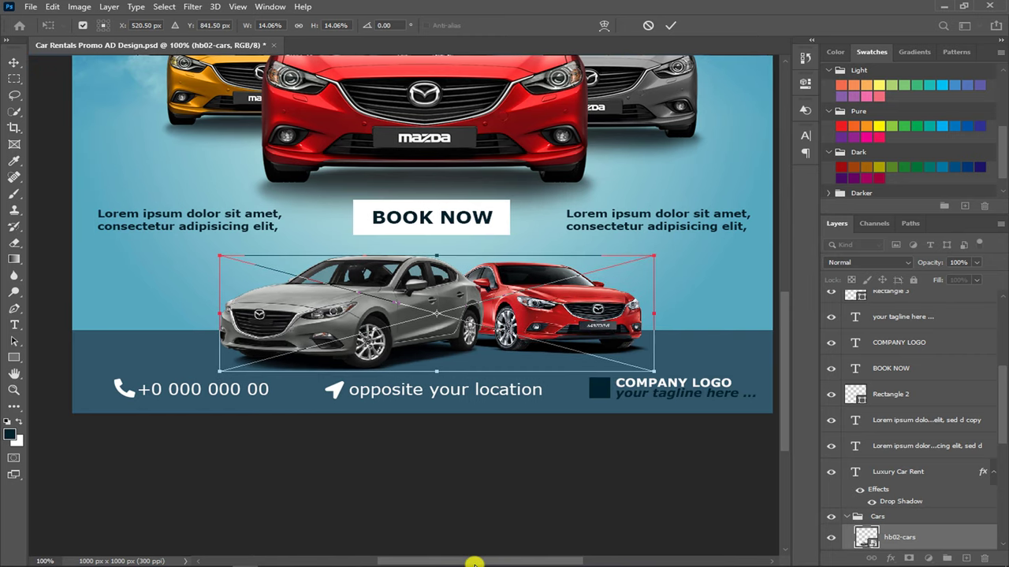
left_click(848, 517)
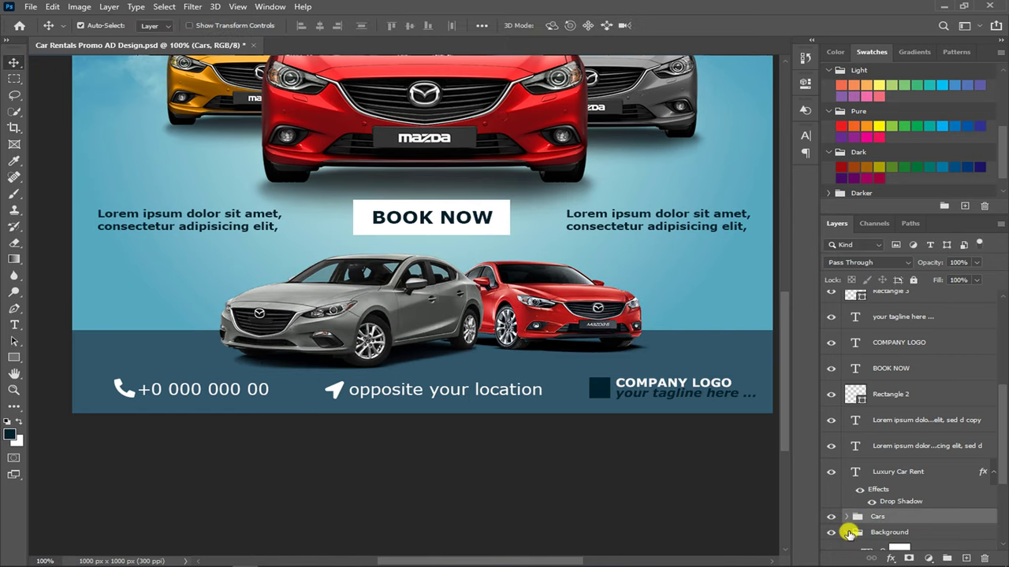
Step: Group the layers from Luxury Car Rent up to Exclusive Collection into a group named Text
scroll(851, 520, "up", 1)
scroll(867, 473, "up", 1)
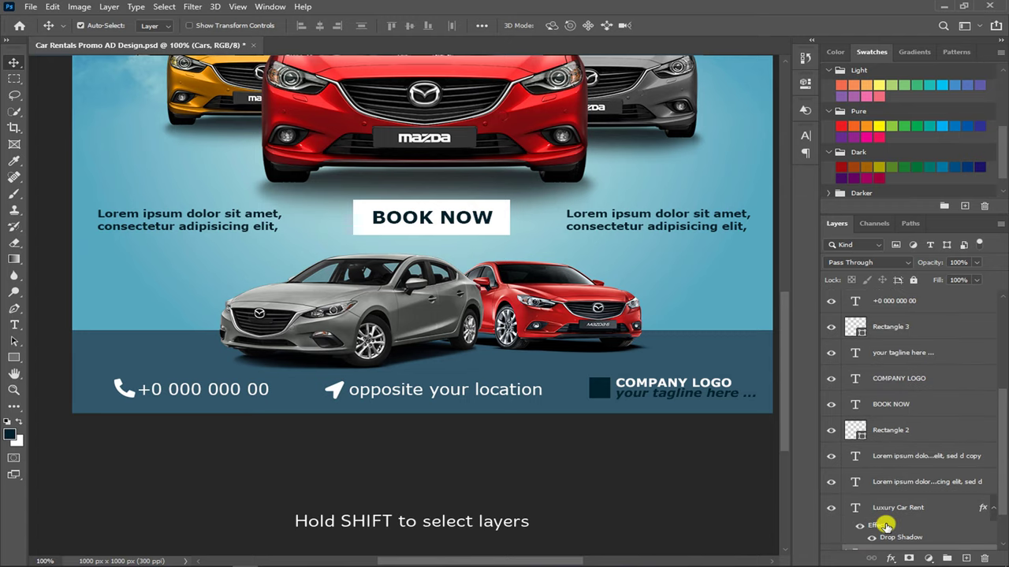
scroll(884, 525, "down", 1)
left_click(898, 458)
scroll(900, 461, "up", 4)
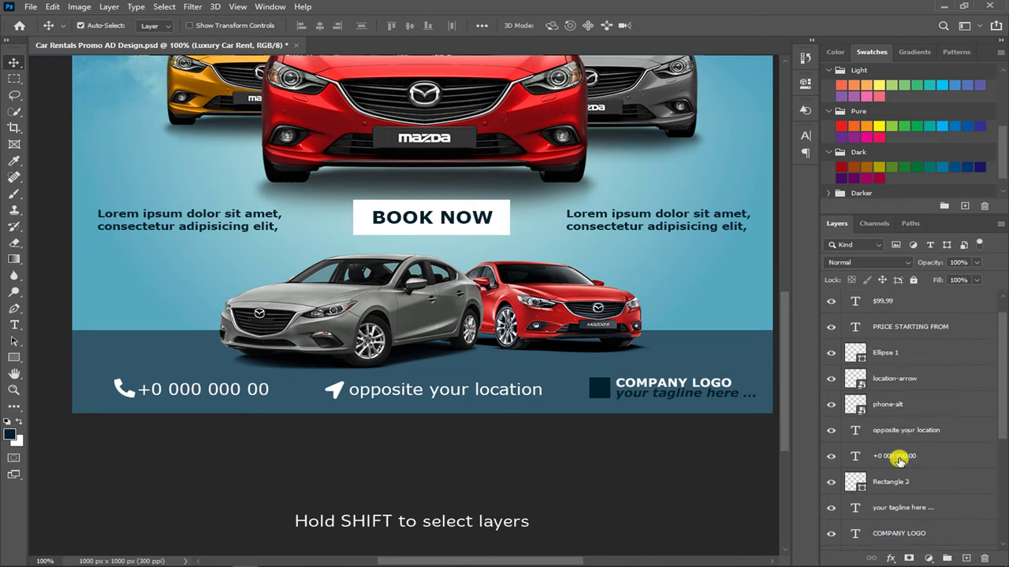
scroll(897, 441, "up", 1)
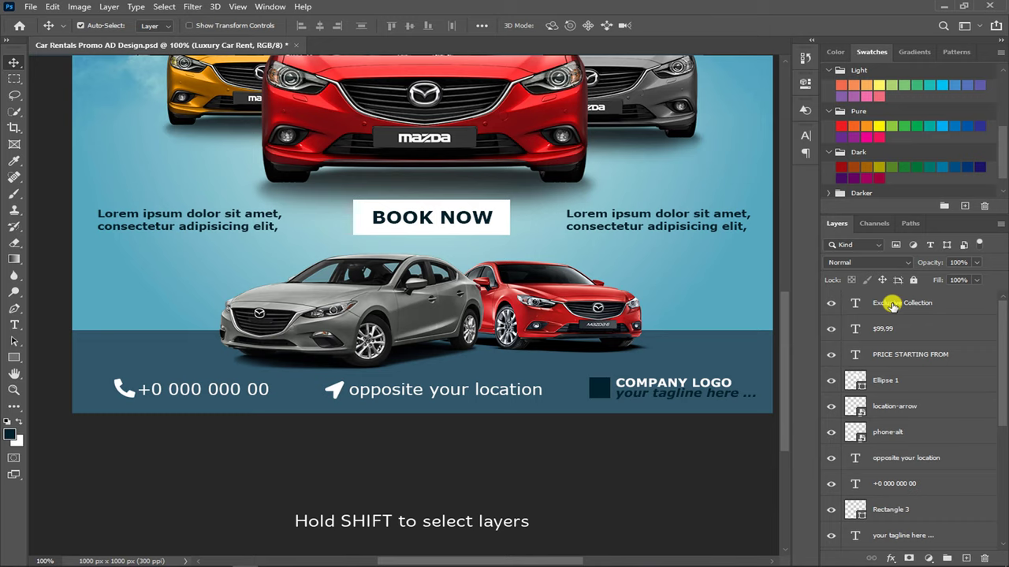
left_click(890, 305, "shift")
key("ctrl+g")
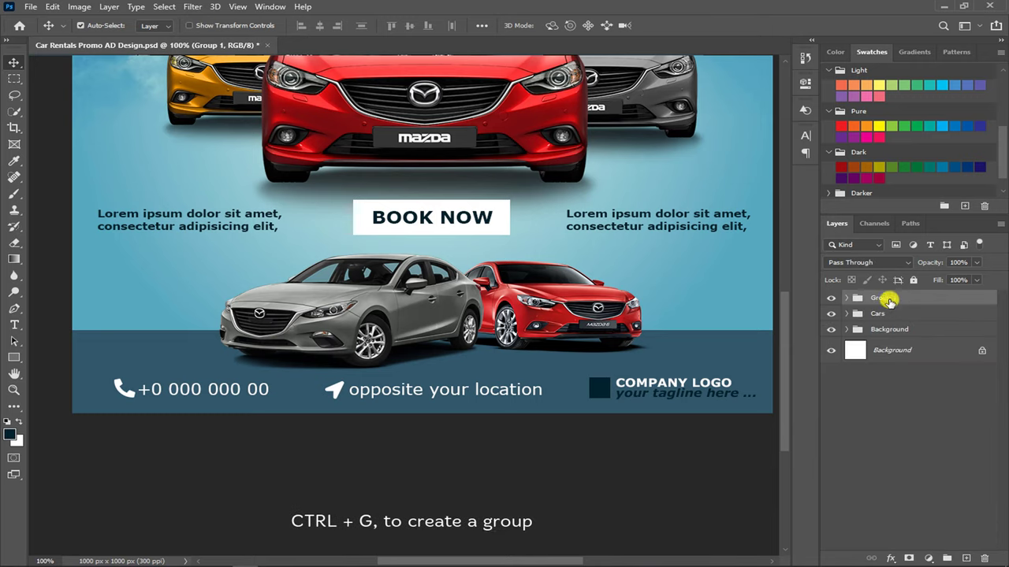
type("Text")
key("Return")
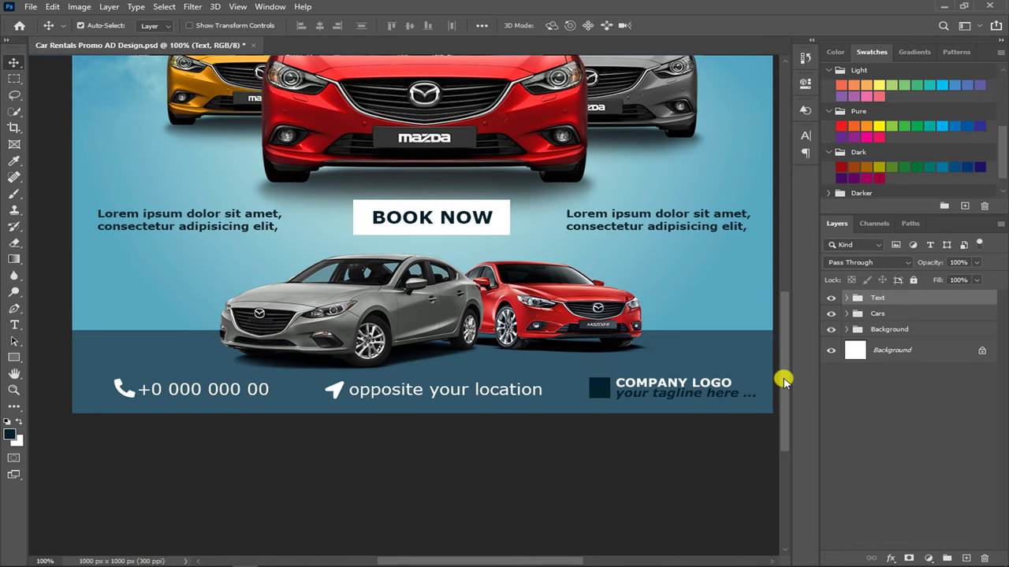
Step: Expand the Text group in the Layers panel to reveal its layers
scroll(776, 363, "up", 2)
scroll(772, 331, "up", 5)
scroll(774, 303, "up", 4)
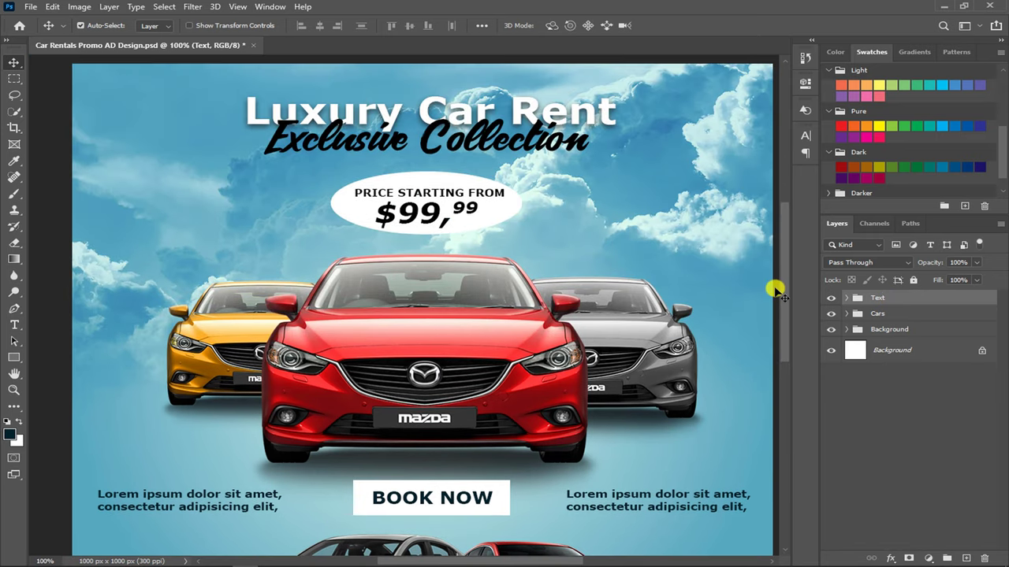
scroll(776, 292, "down", 2)
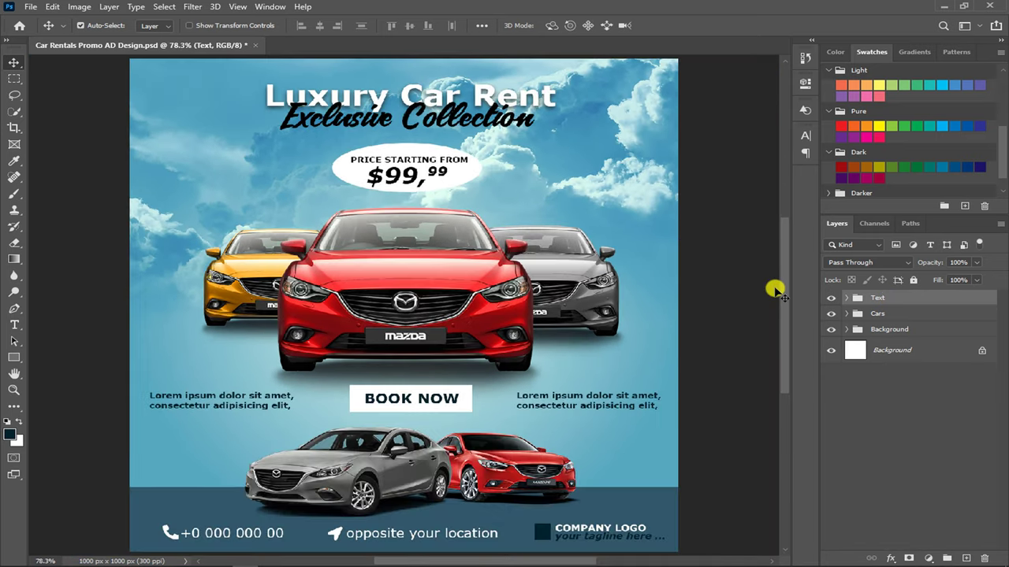
scroll(773, 286, "down", 2)
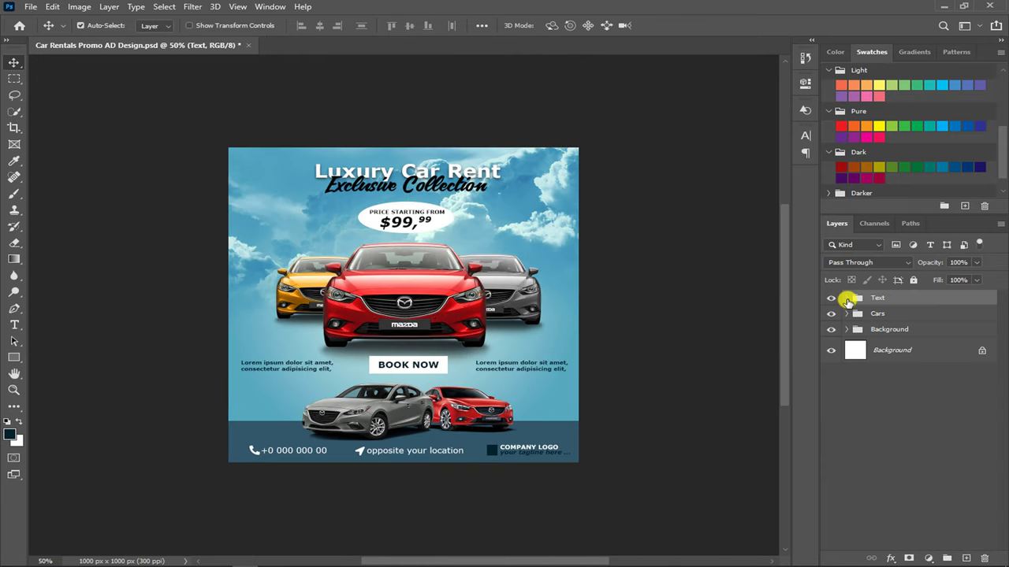
left_click(847, 299)
scroll(892, 361, "down", 1)
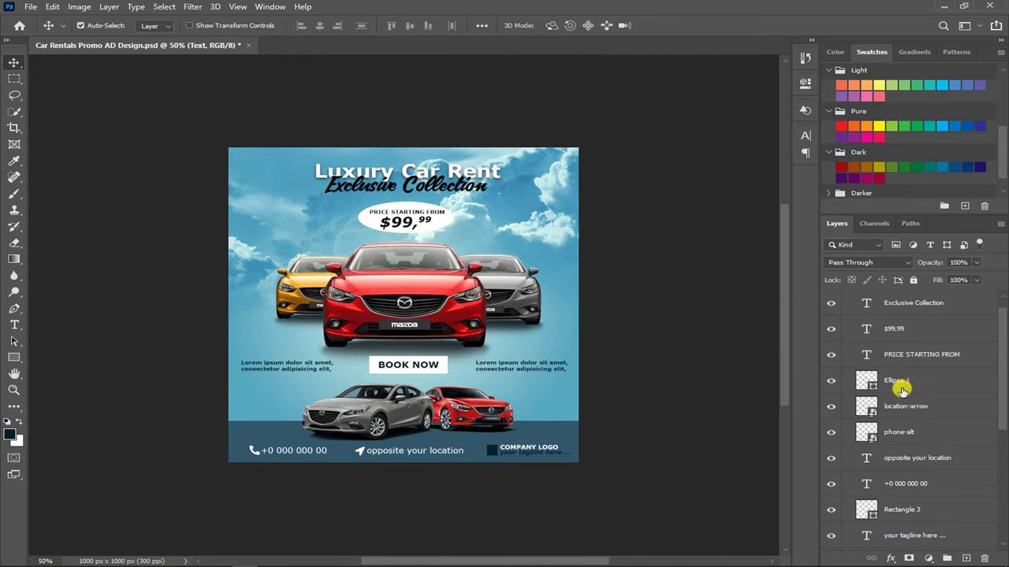
Step: Nudge the footer icons, contact text, logo box, tagline and COMPANY LOGO left together
left_click(918, 430)
left_click(919, 403, "ctrl")
left_click(920, 460, "ctrl")
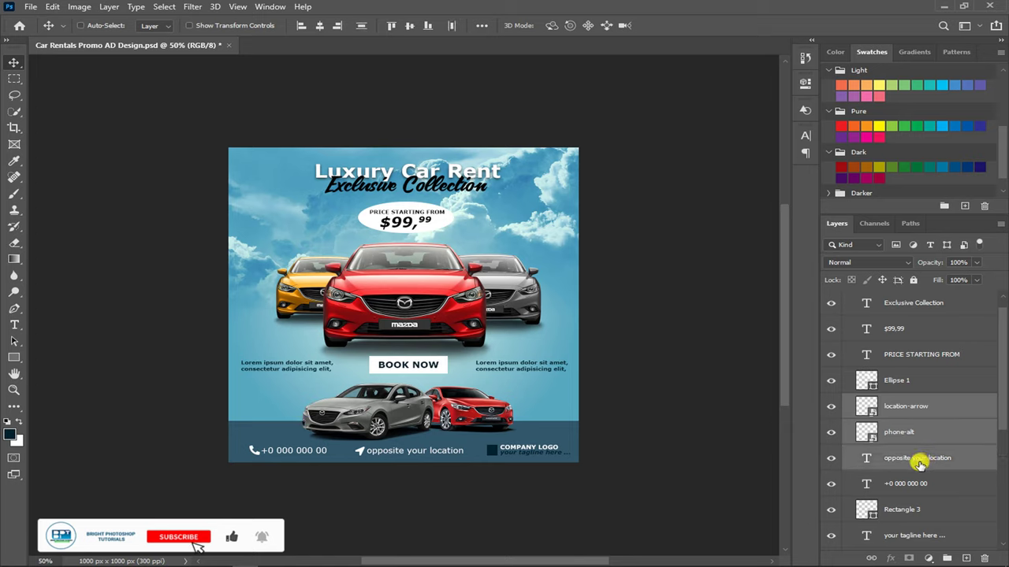
left_click(916, 485, "ctrl")
left_click(904, 511, "ctrl")
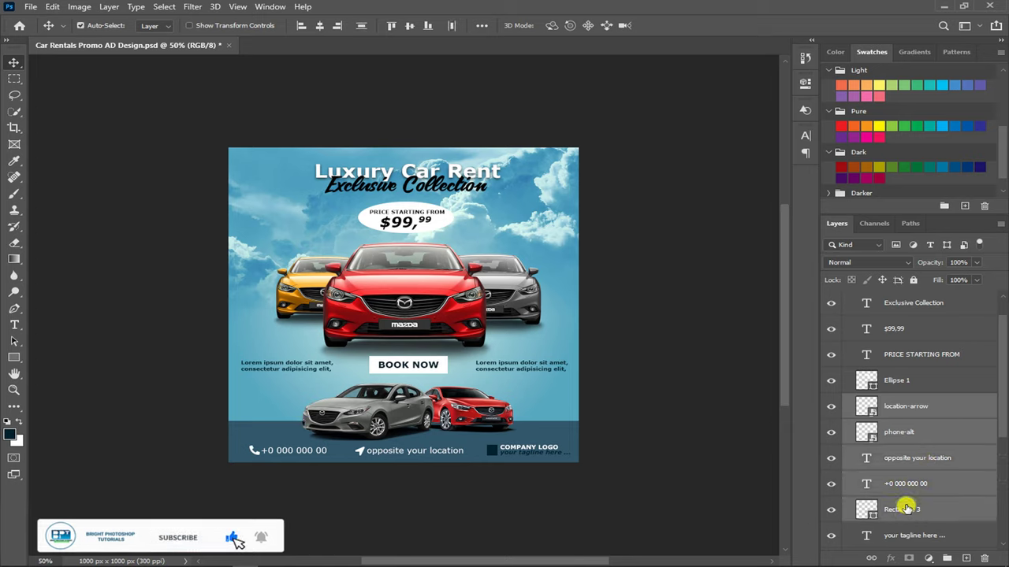
scroll(906, 508, "down", 3)
left_click(906, 488, "ctrl")
left_click(909, 514, "ctrl")
key("shift+Left")
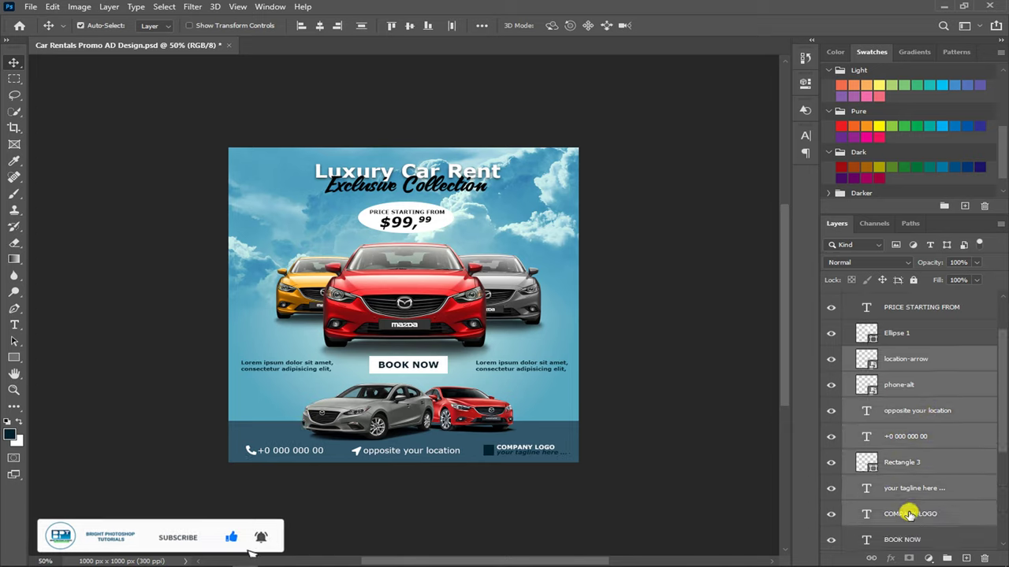
Step: Collapse the Text group and zoom in and out to review the poster
scroll(906, 488, "up", 4)
left_click(851, 299)
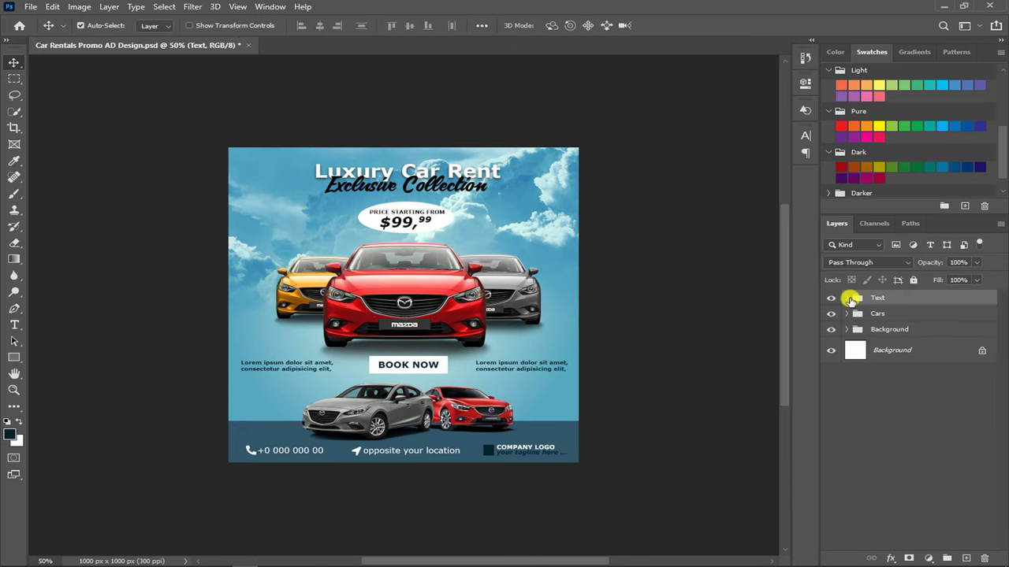
key("ctrl+plus")
key("ctrl+plus")
key("ctrl+minus")
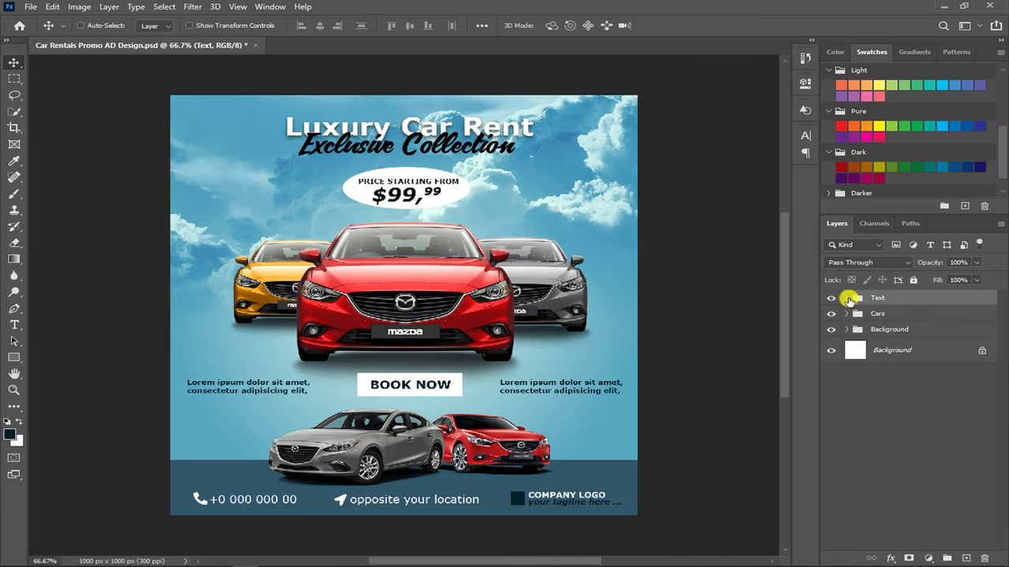
key("ctrl+minus")
key("ctrl+plus")
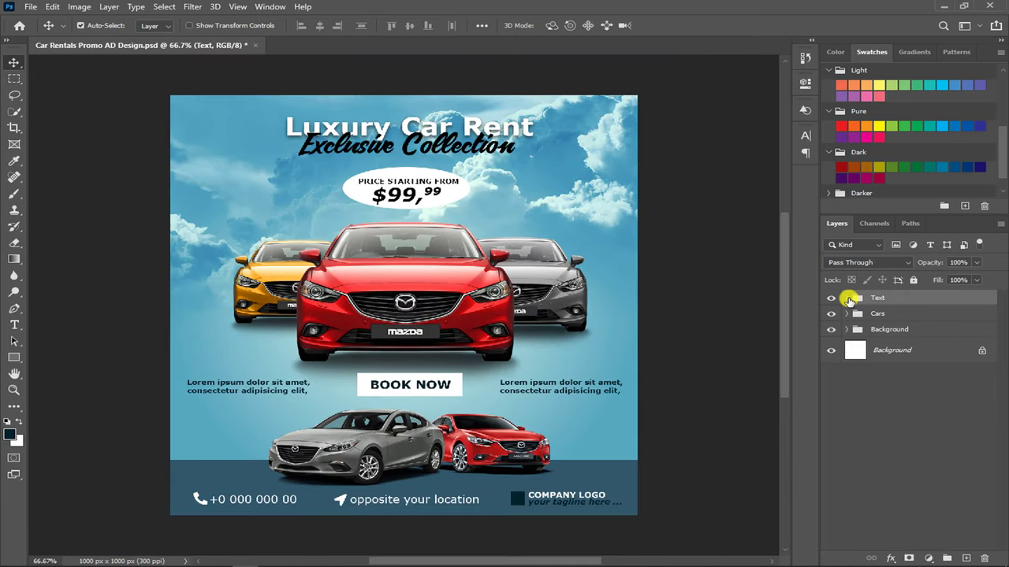